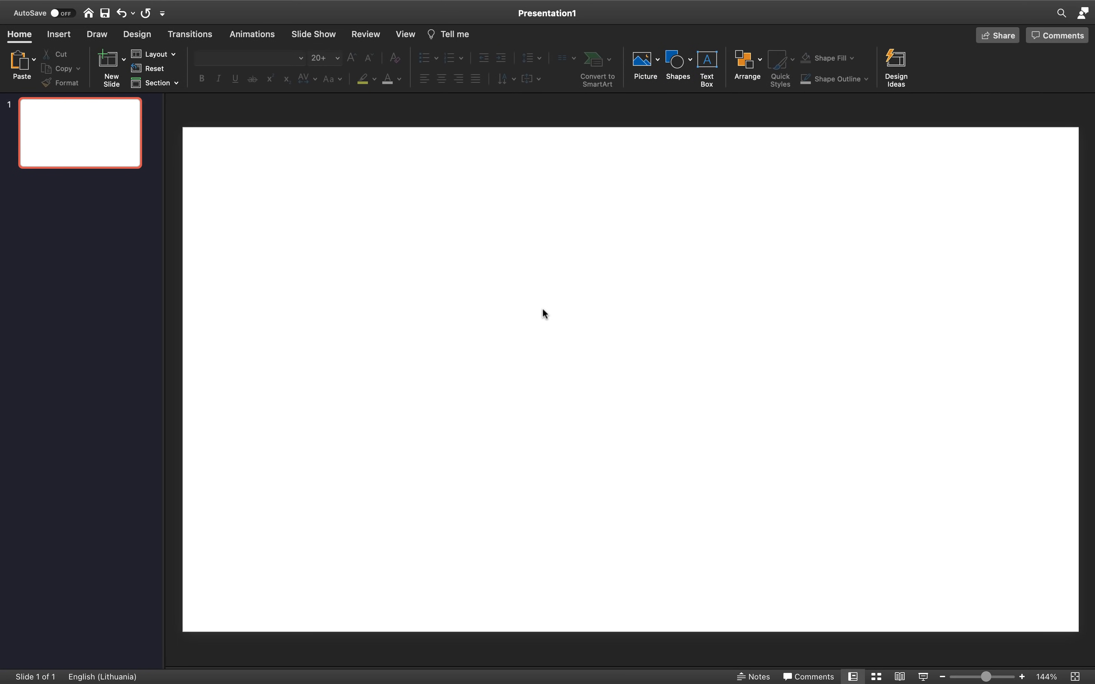
Step: Paste the copied forest picture onto the blank slide and enlarge it proportionally until it spans the full slide width
{"action": "key", "text": "super+v"}
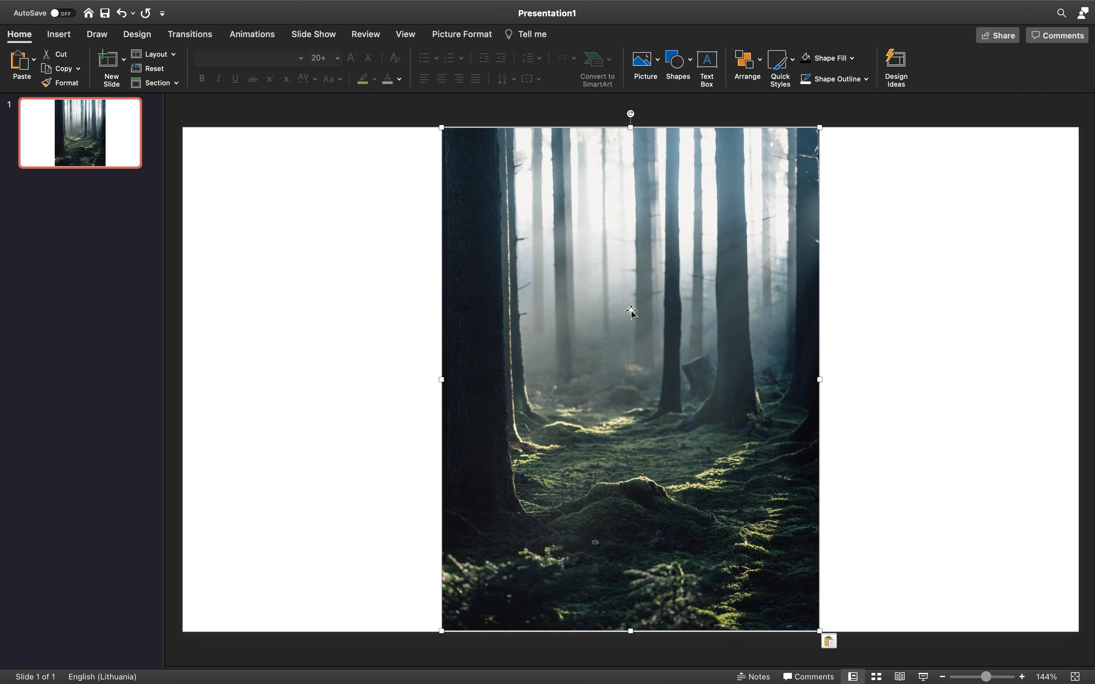
{"action": "scroll", "coordinate": [632, 311], "scroll_direction": "down", "scroll_amount": 5}
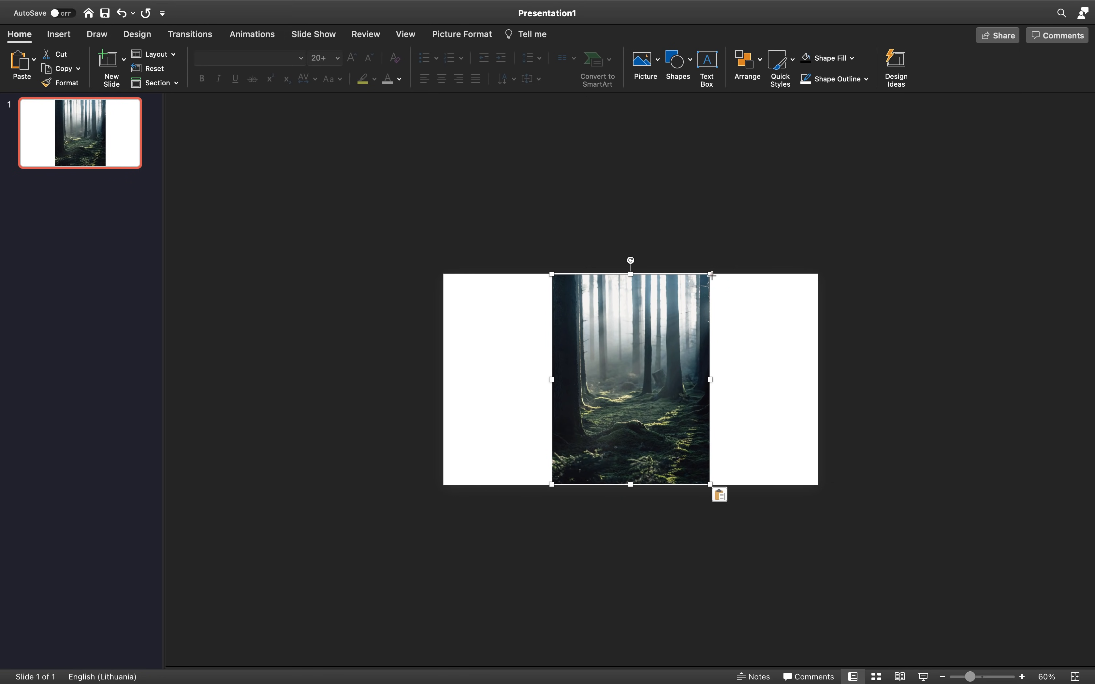
{"action": "left_click_drag", "start_coordinate": [711, 275], "coordinate": [818, 130]}
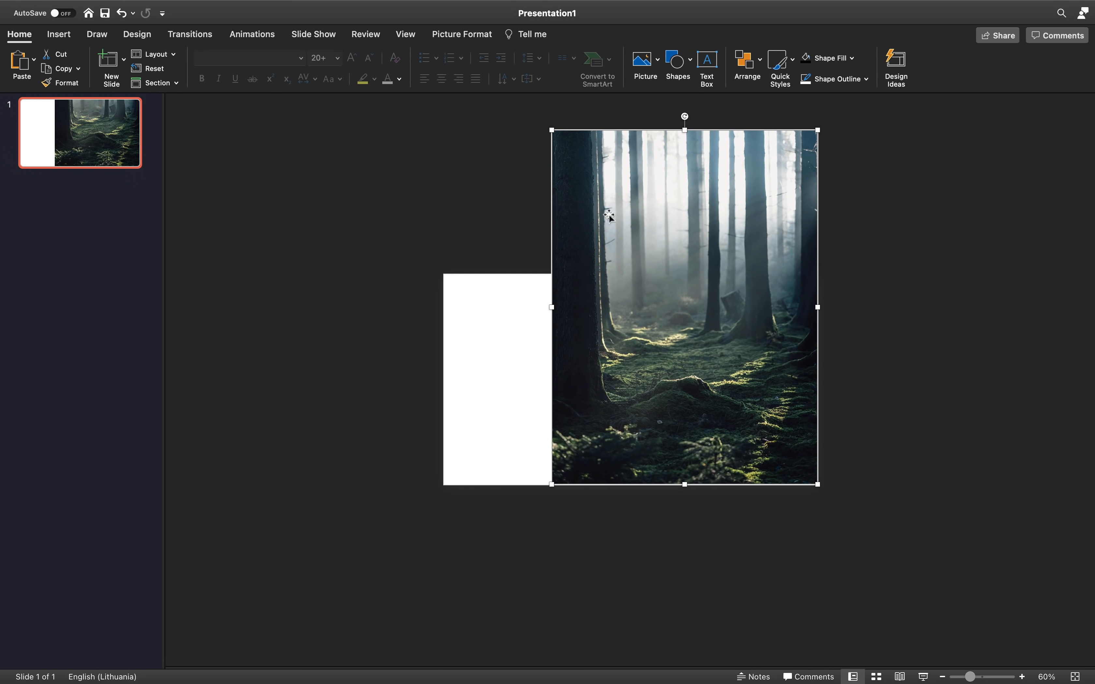
{"action": "left_click_drag", "start_coordinate": [549, 129], "coordinate": [465, 111]}
{"action": "scroll", "coordinate": [502, 299], "scroll_direction": "down", "scroll_amount": 5}
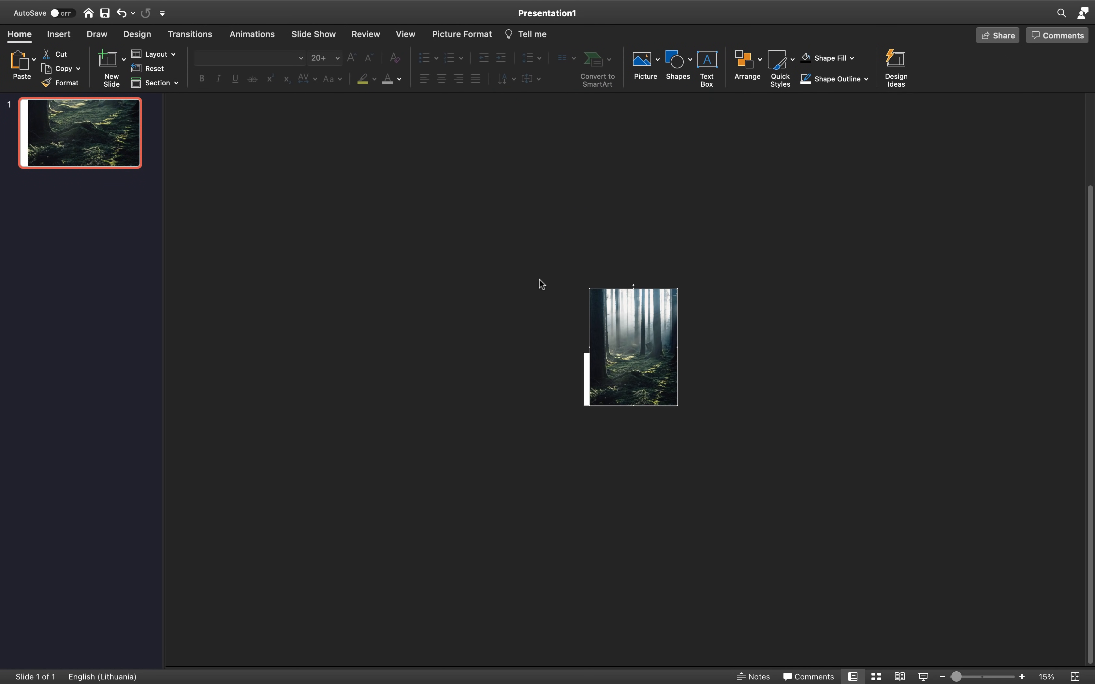
{"action": "scroll", "coordinate": [540, 283], "scroll_direction": "up", "scroll_amount": 5}
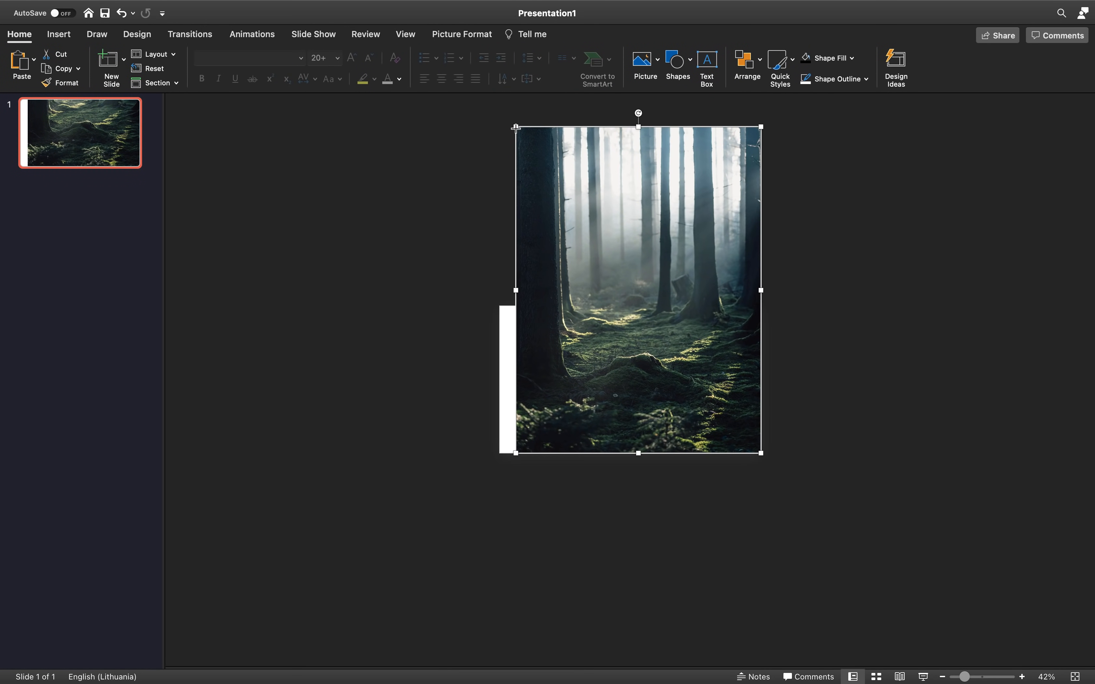
{"action": "left_click_drag", "start_coordinate": [516, 128], "coordinate": [500, 105]}
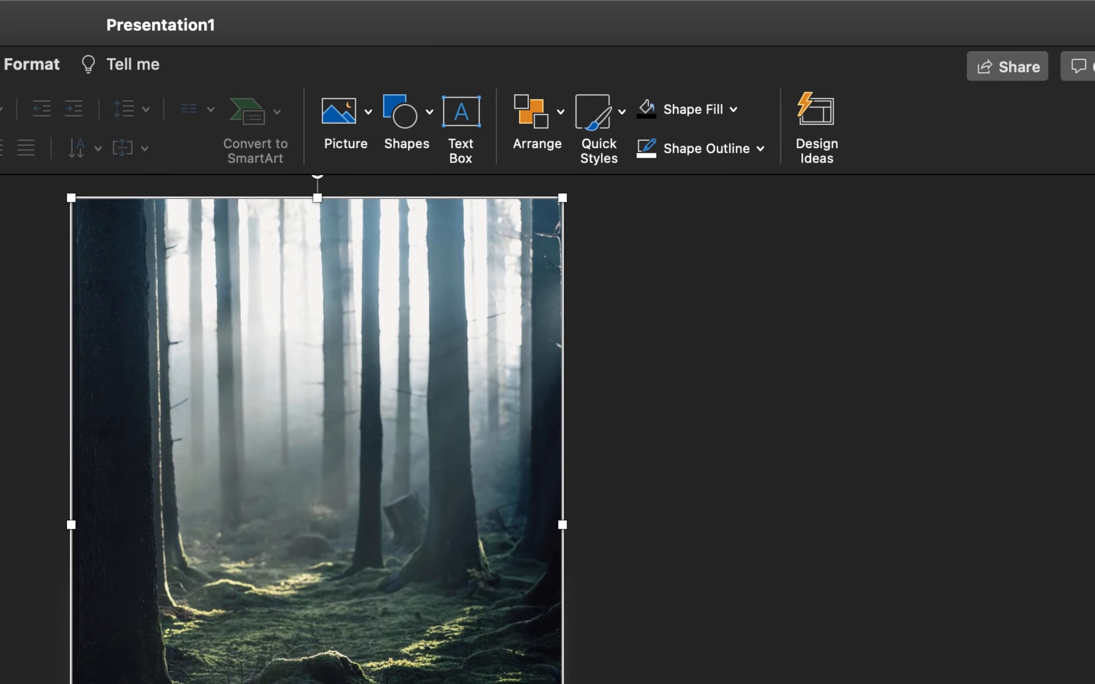
Step: Crop the forest picture to the slide's 19,05 cm height, shifting the image down within the frame to include more tree trunks
{"action": "left_click", "coordinate": [31, 64]}
{"action": "left_click", "coordinate": [689, 122]}
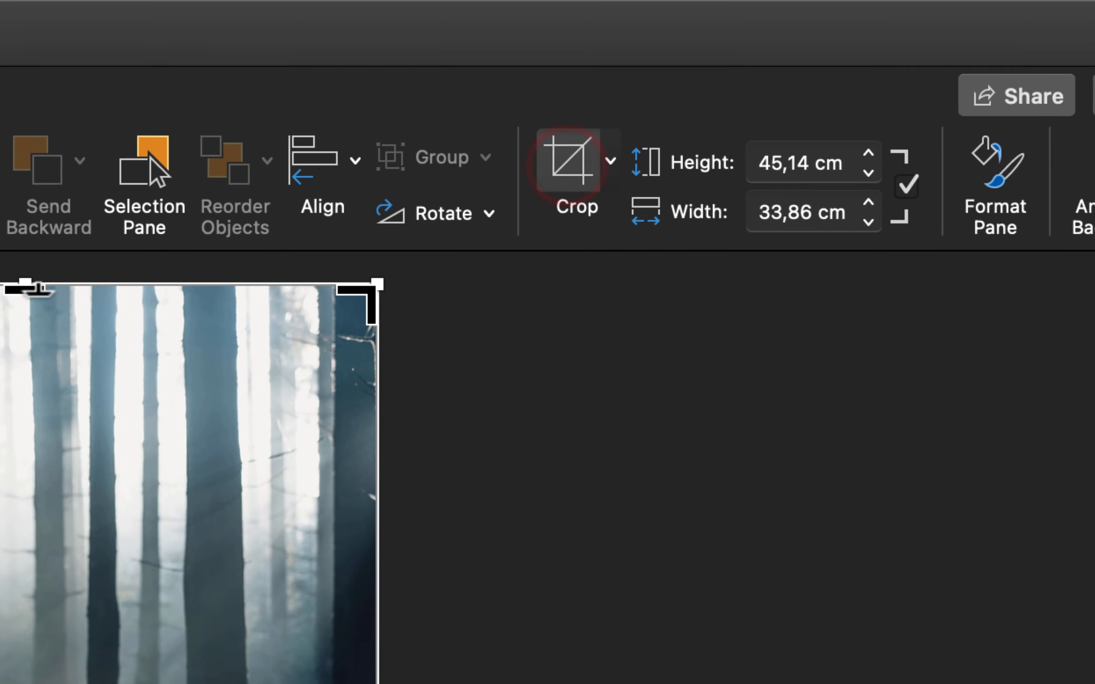
{"action": "left_click_drag", "start_coordinate": [634, 107], "coordinate": [674, 311]}
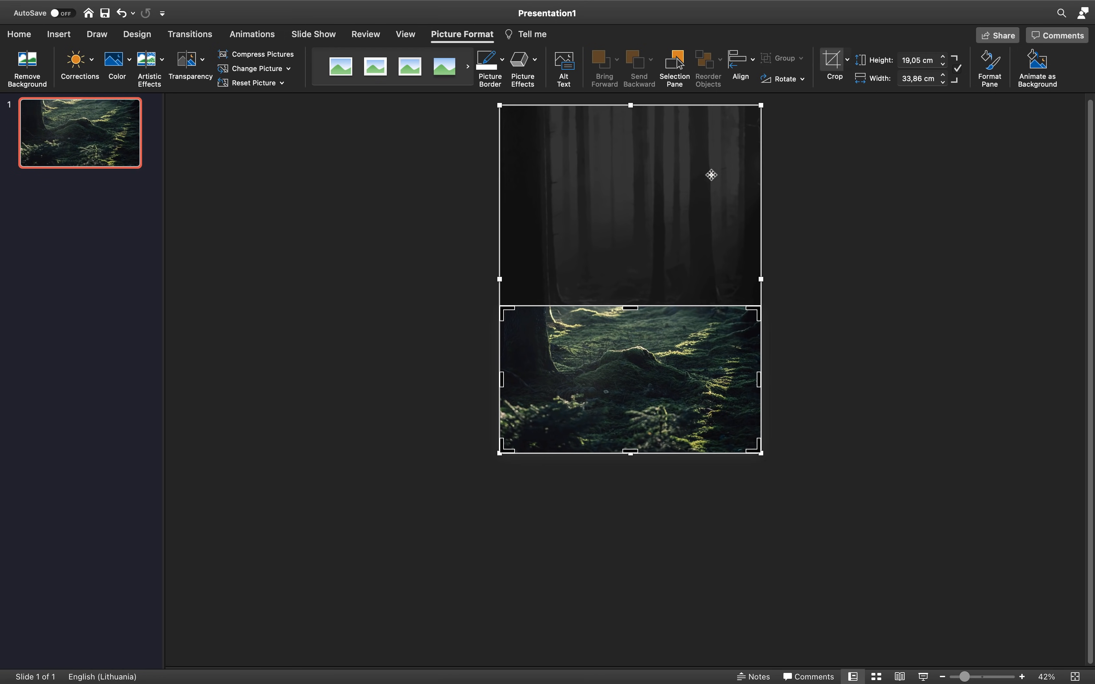
{"action": "left_click_drag", "start_coordinate": [711, 175], "coordinate": [713, 236]}
{"action": "left_click", "coordinate": [841, 62]}
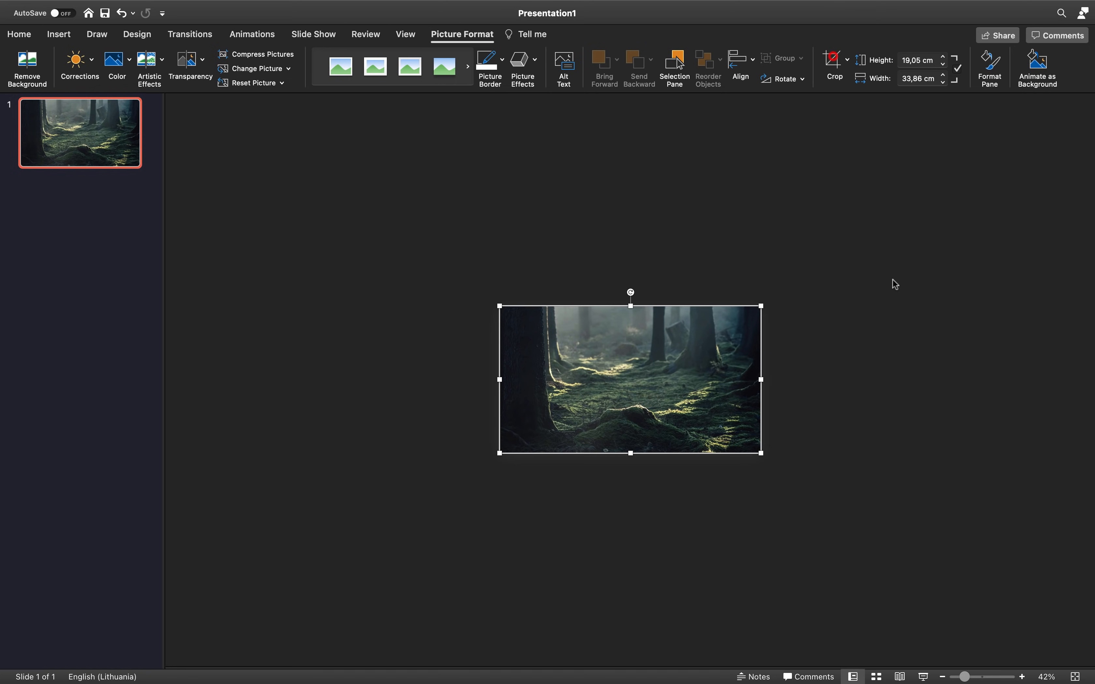
{"action": "left_click", "coordinate": [1075, 676]}
Step: Add a section named Opportunity after the first slide and insert a new blank slide in it
{"action": "left_click", "coordinate": [132, 225]}
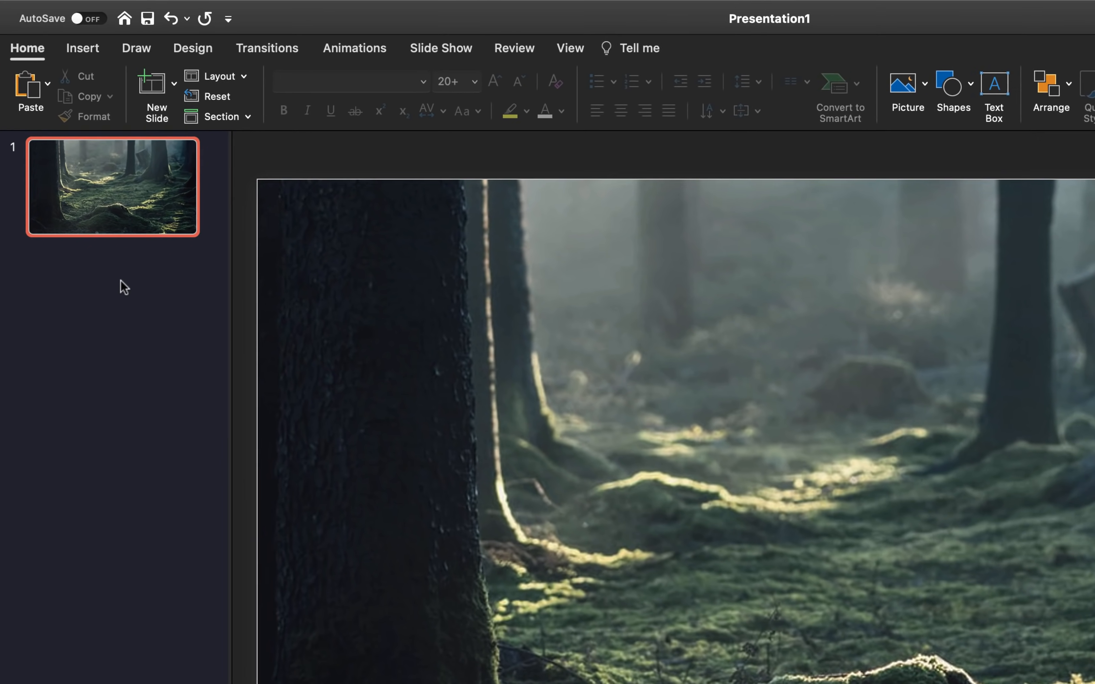
{"action": "right_click", "coordinate": [66, 169]}
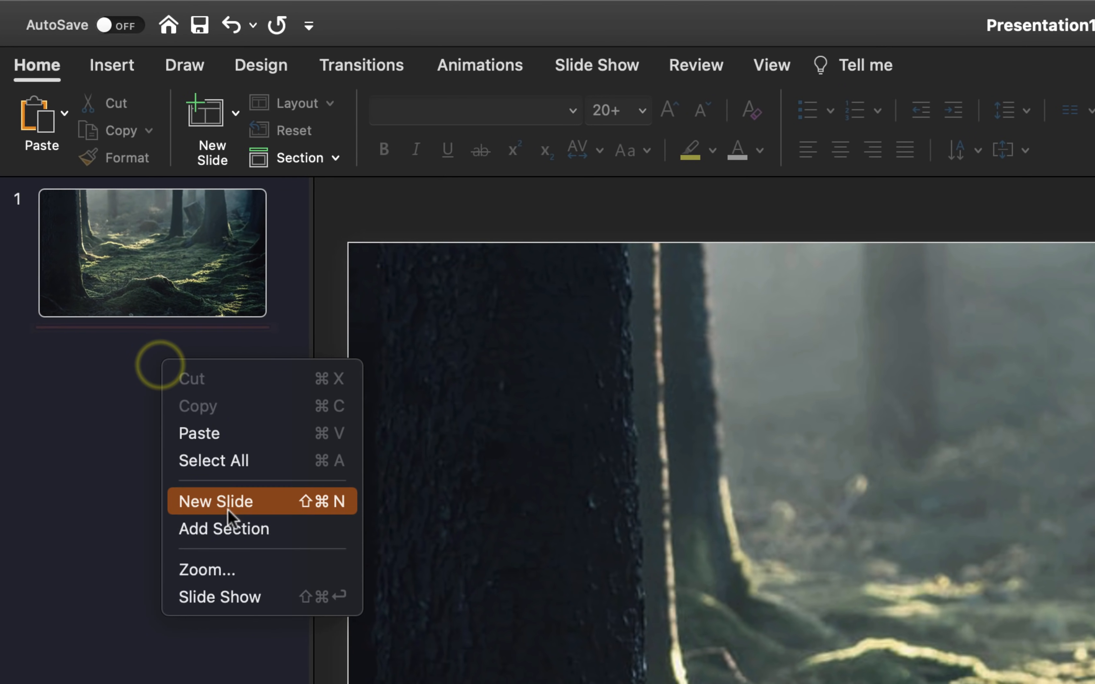
{"action": "left_click", "coordinate": [237, 530]}
{"action": "type", "text": "Opportunity"}
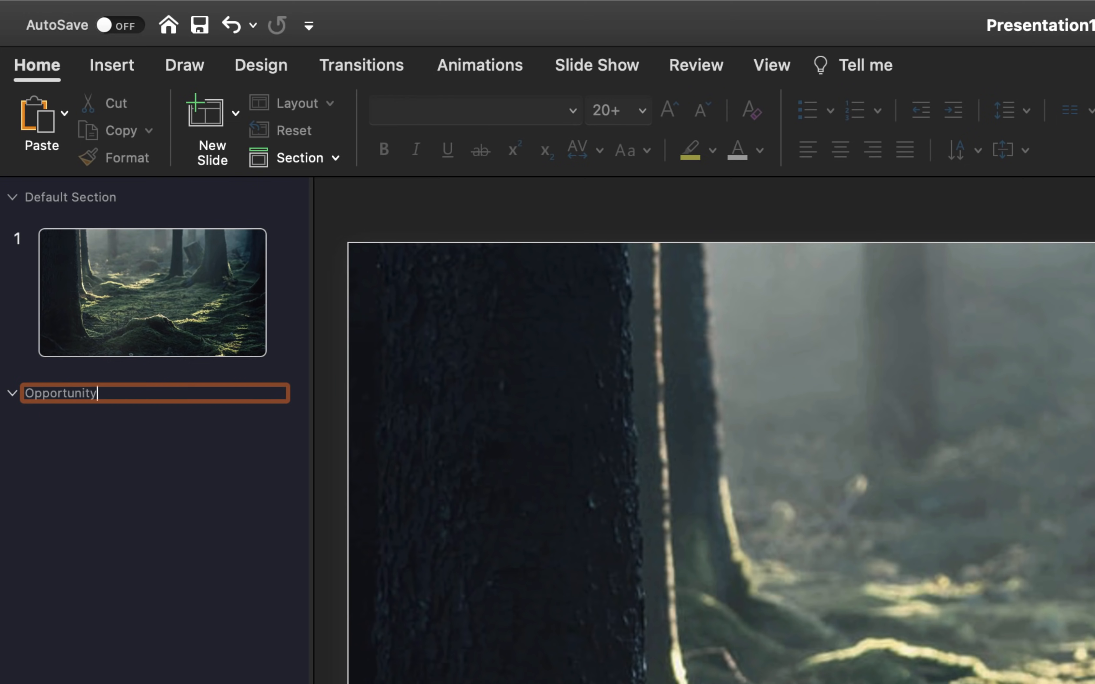
{"action": "key", "text": "Return"}
{"action": "left_click", "coordinate": [176, 443]}
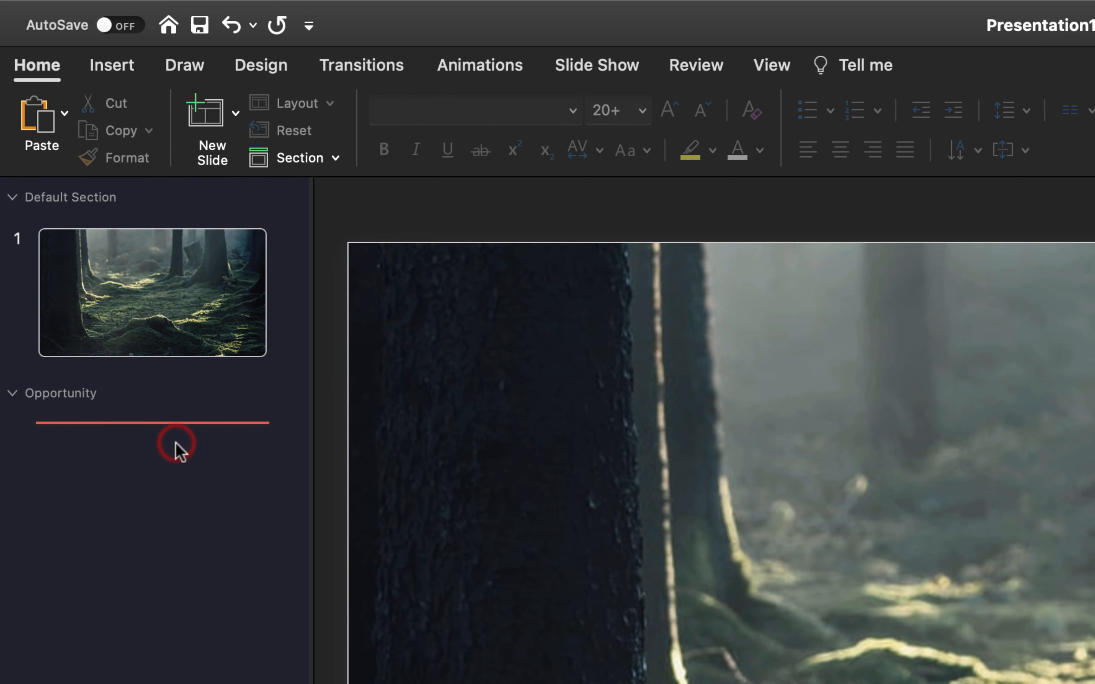
{"action": "key", "text": "Return"}
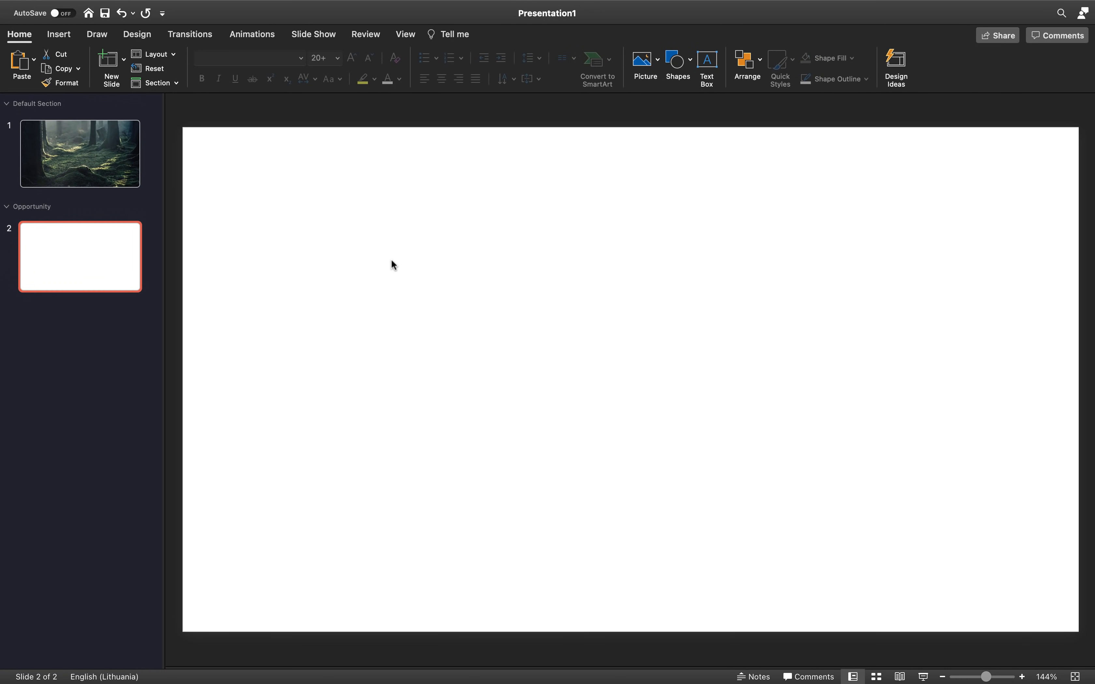
Step: Set the new slide's background to a dark grey solid fill
{"action": "right_click", "coordinate": [405, 267]}
{"action": "left_click", "coordinate": [447, 455]}
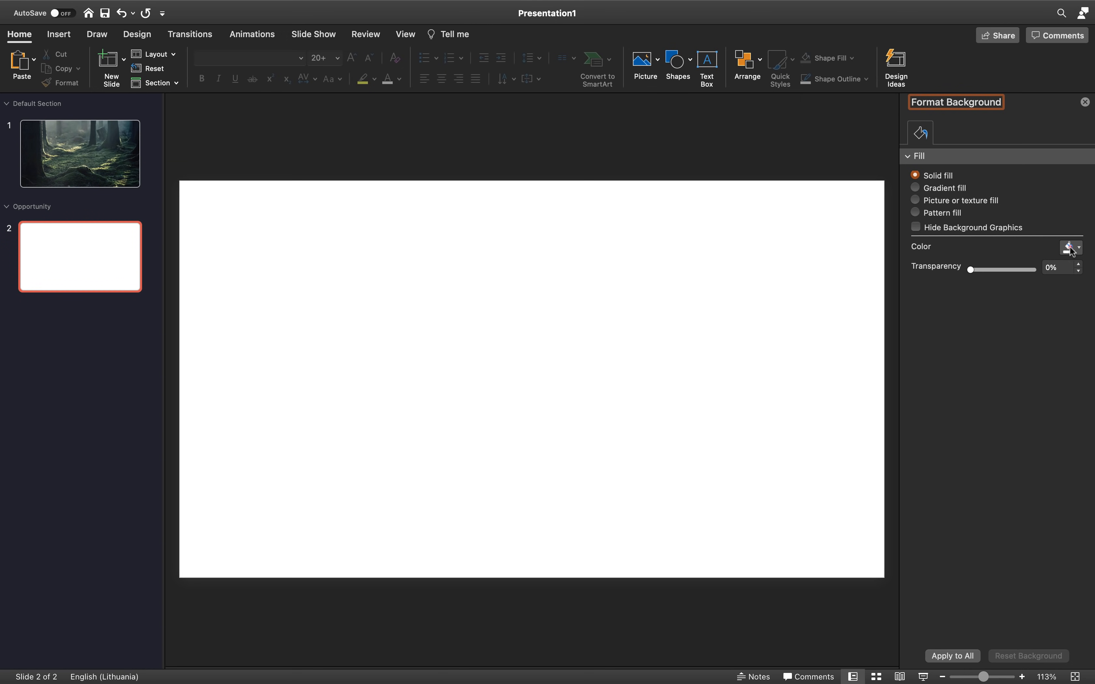
{"action": "left_click", "coordinate": [1072, 249]}
{"action": "left_click", "coordinate": [989, 352]}
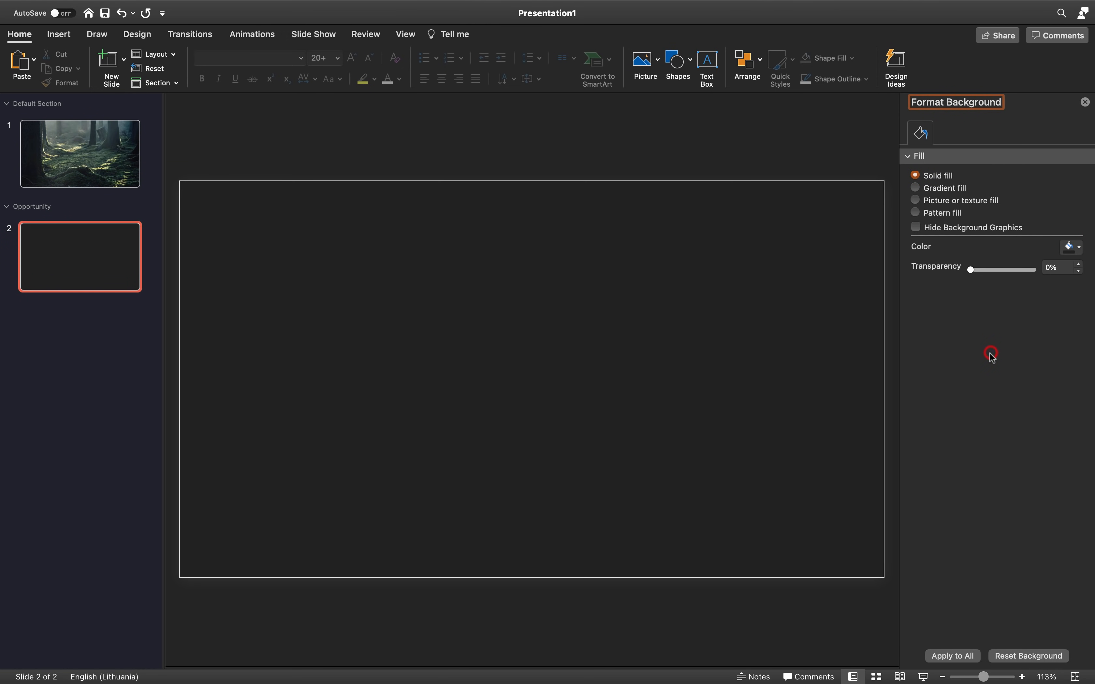
Step: Draw a circle about 14,4 cm in diameter on the Opportunity slide and move it toward the slide's upper edge
{"action": "left_click", "coordinate": [64, 40]}
{"action": "left_click", "coordinate": [276, 59]}
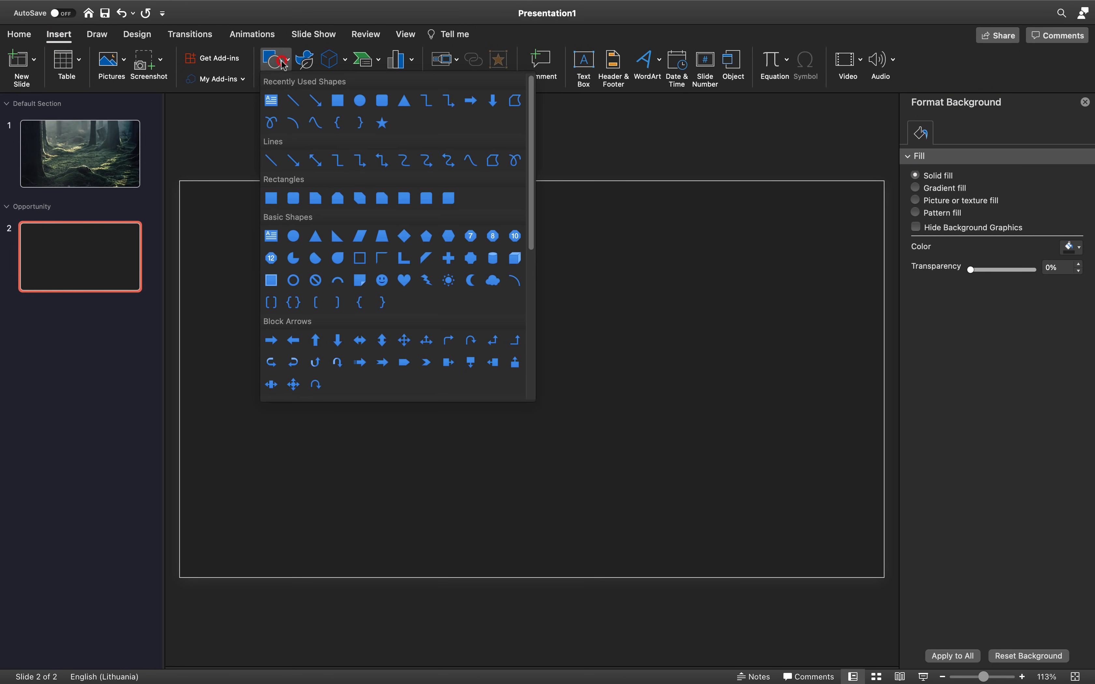
{"action": "left_click", "coordinate": [359, 101]}
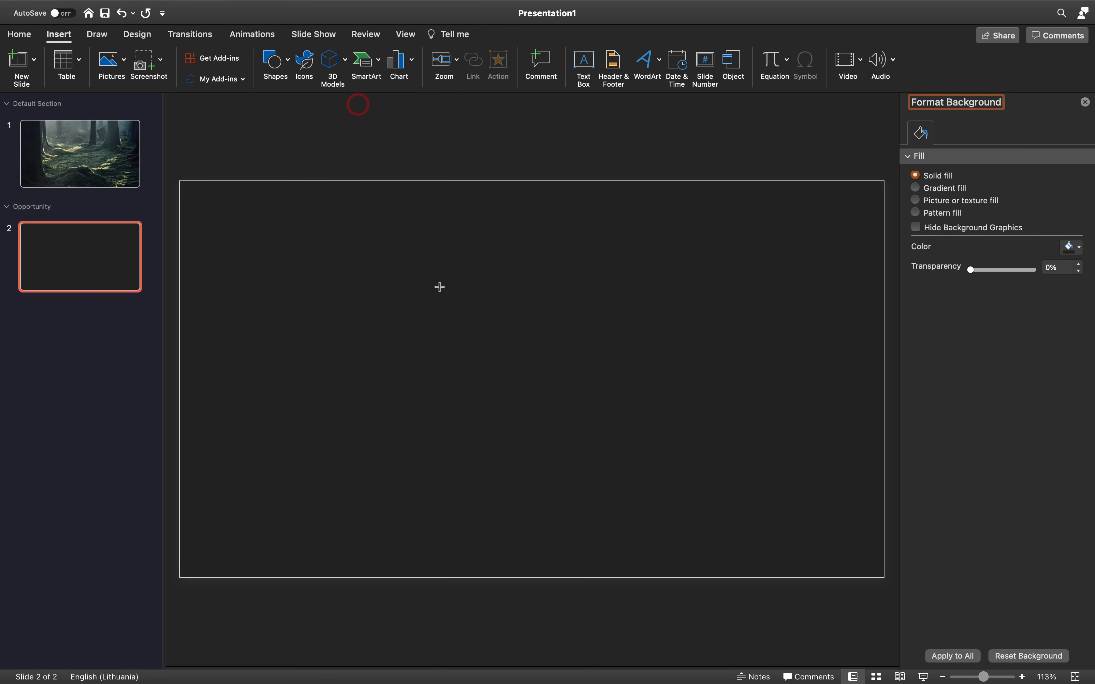
{"action": "mouse_move", "coordinate": [423, 262]}
{"action": "left_mouse_down"}
{"action": "mouse_move", "coordinate": [481, 337]}
{"action": "mouse_move", "coordinate": [640, 443]}
{"action": "mouse_move", "coordinate": [720, 529]}
{"action": "left_mouse_up"}
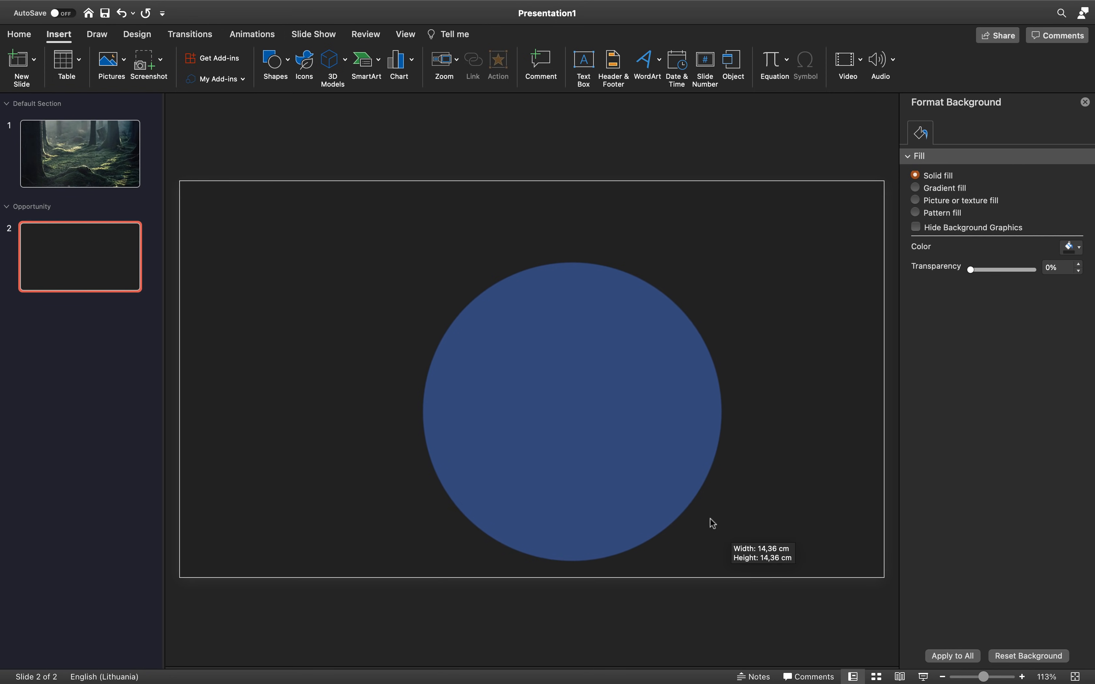
{"action": "mouse_move", "coordinate": [609, 366]}
{"action": "left_mouse_down"}
{"action": "mouse_move", "coordinate": [573, 257]}
{"action": "mouse_move", "coordinate": [536, 300]}
{"action": "left_mouse_up"}
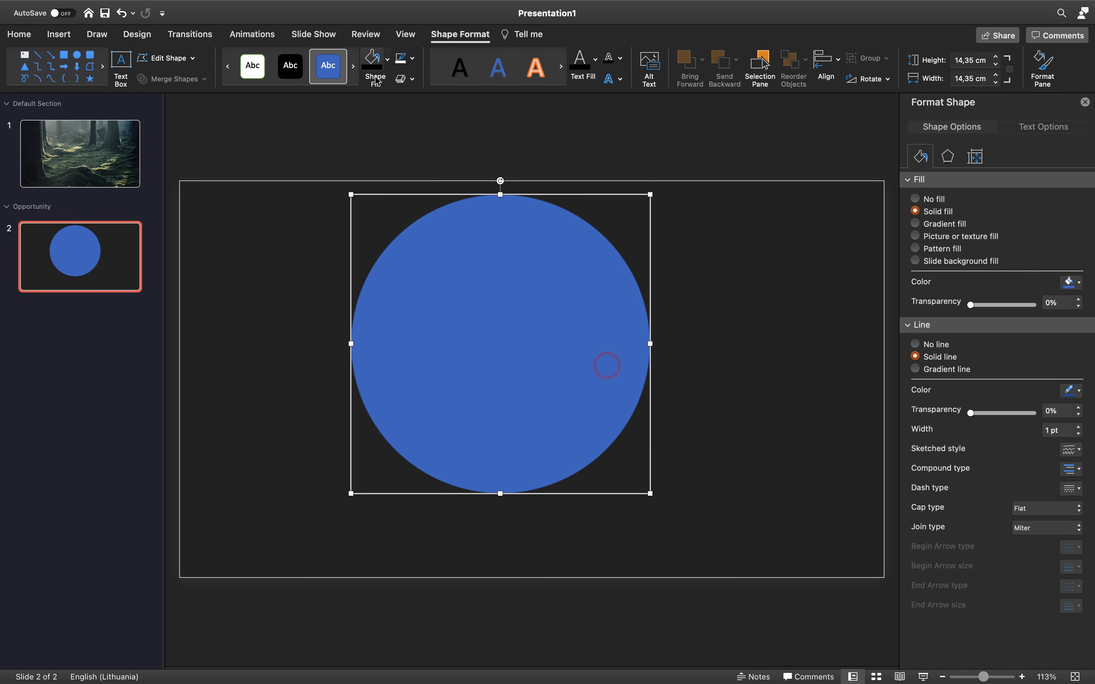
Step: Show the slide guides and enlarge the circle to about 17,78 cm in diameter
{"action": "left_click", "coordinate": [406, 35]}
{"action": "left_click", "coordinate": [272, 81]}
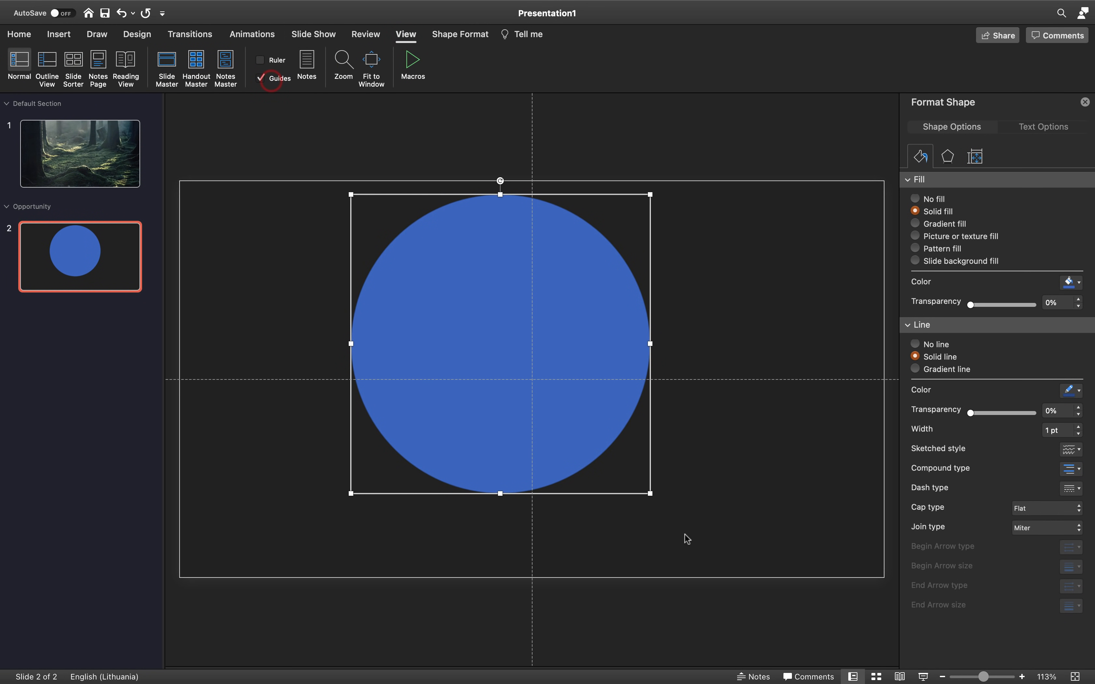
{"action": "left_click_drag", "start_coordinate": [647, 497], "coordinate": [720, 565]}
Step: Align the circle to the horizontal center and vertical middle of the slide
{"action": "left_click", "coordinate": [466, 35]}
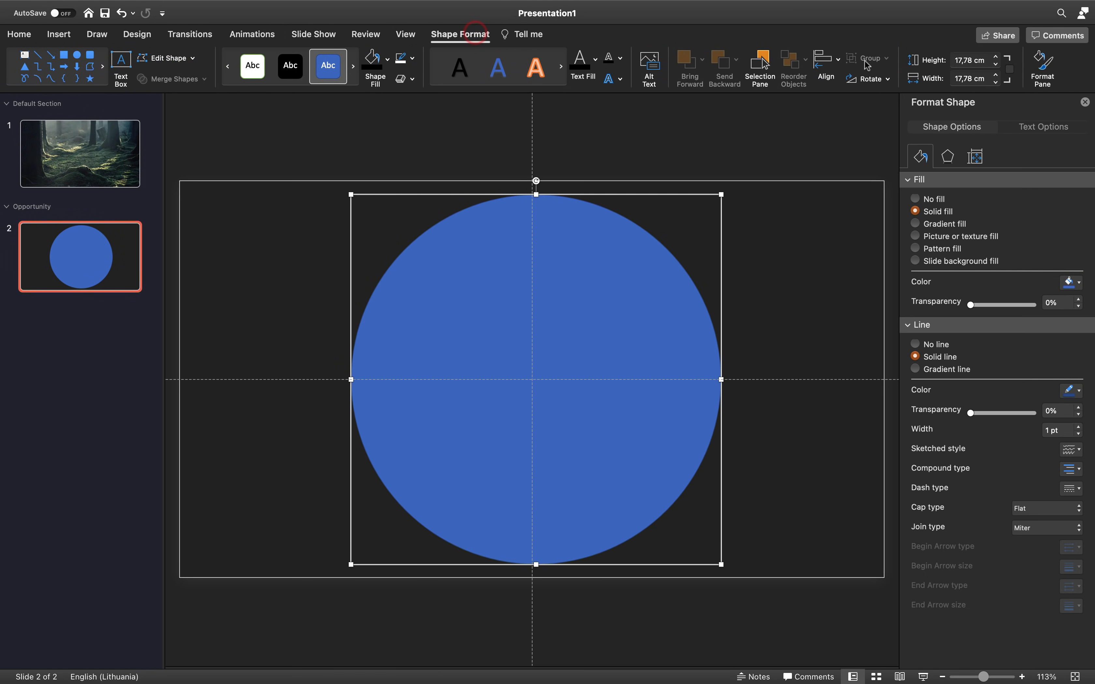
{"action": "left_click", "coordinate": [835, 61]}
{"action": "left_click", "coordinate": [864, 111]}
{"action": "left_click", "coordinate": [835, 62]}
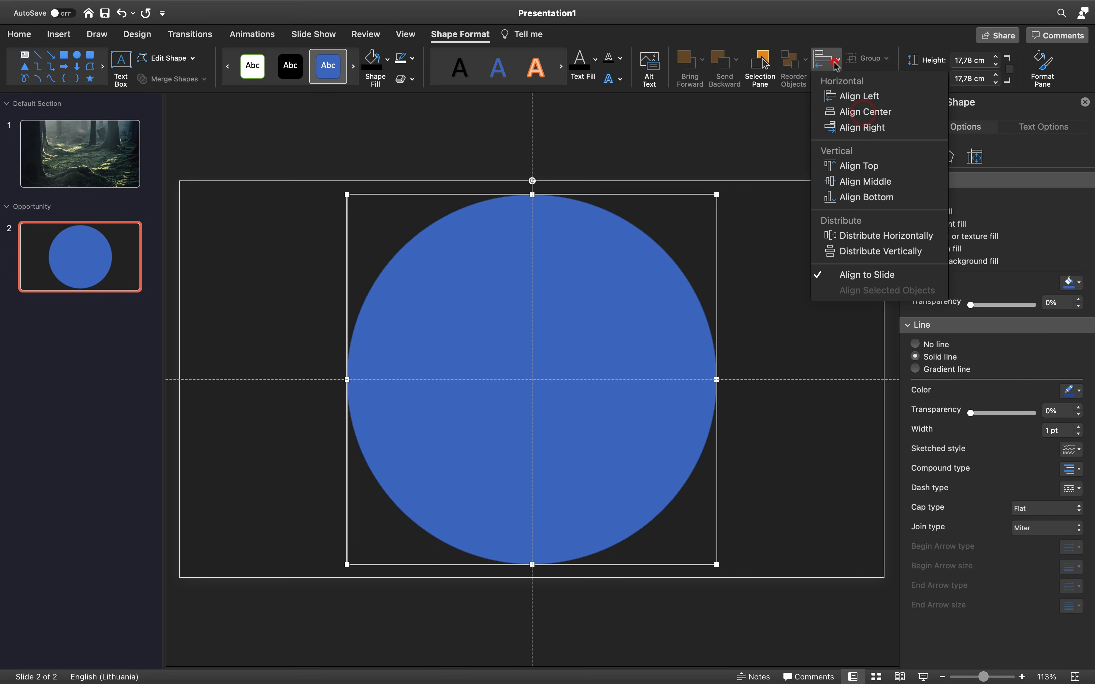
{"action": "left_click", "coordinate": [874, 182]}
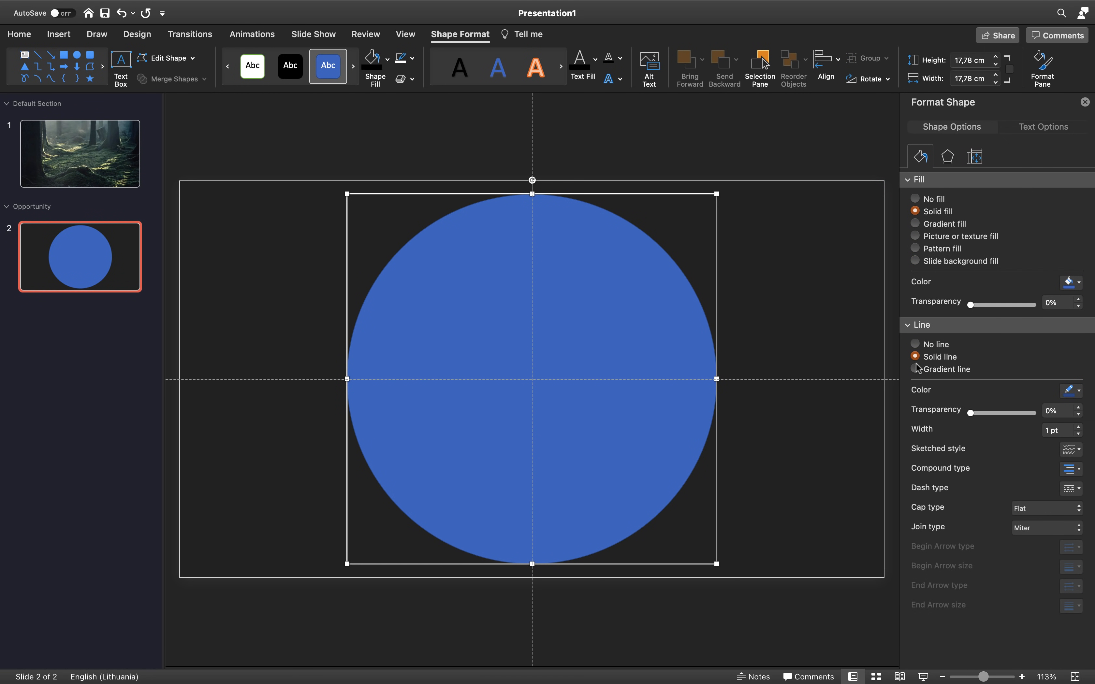
Step: Give the circle a white outline with a width of 10 pt
{"action": "left_click", "coordinate": [1078, 392]}
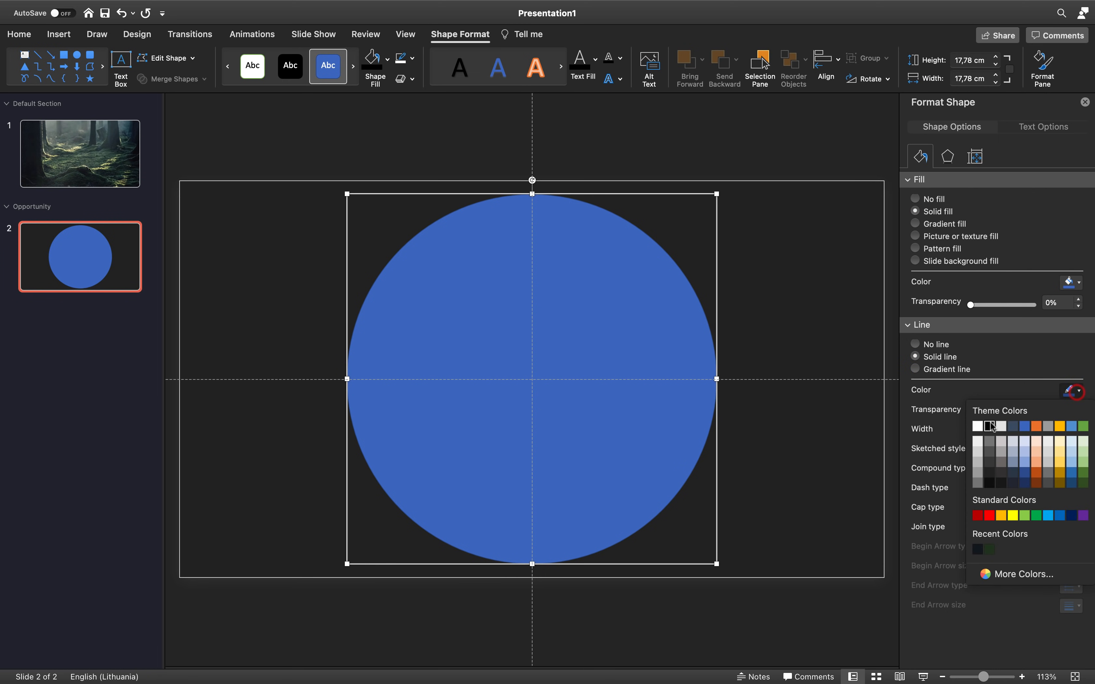
{"action": "left_click", "coordinate": [978, 426]}
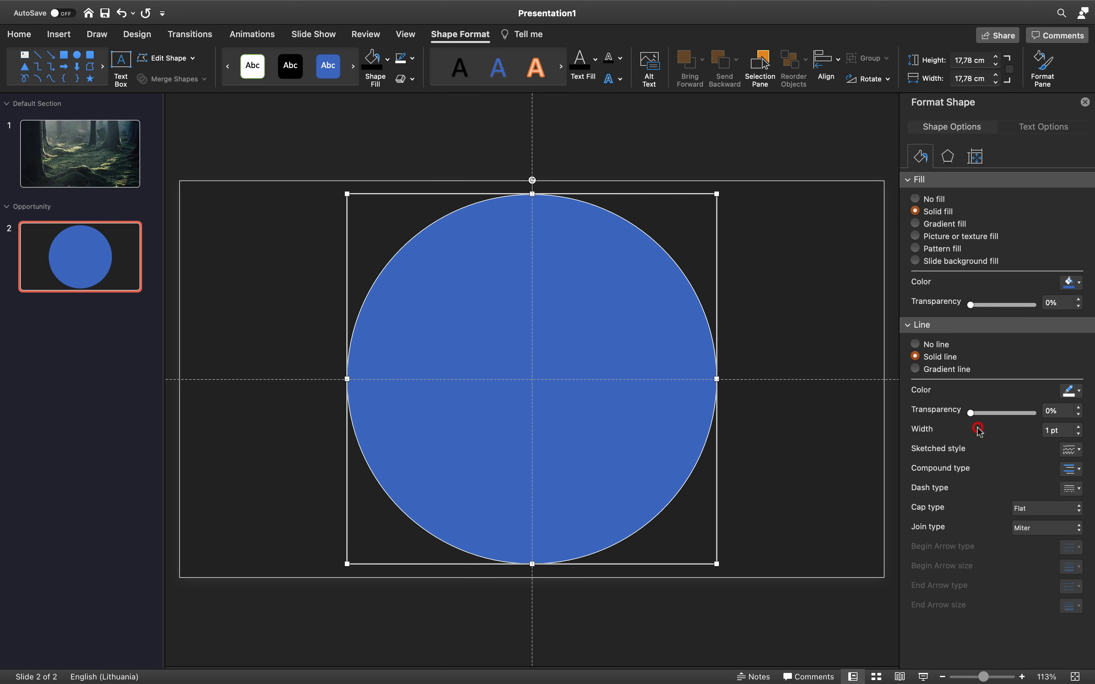
{"action": "left_click", "coordinate": [1064, 430]}
{"action": "type", "text": "10"}
{"action": "key", "text": "Return"}
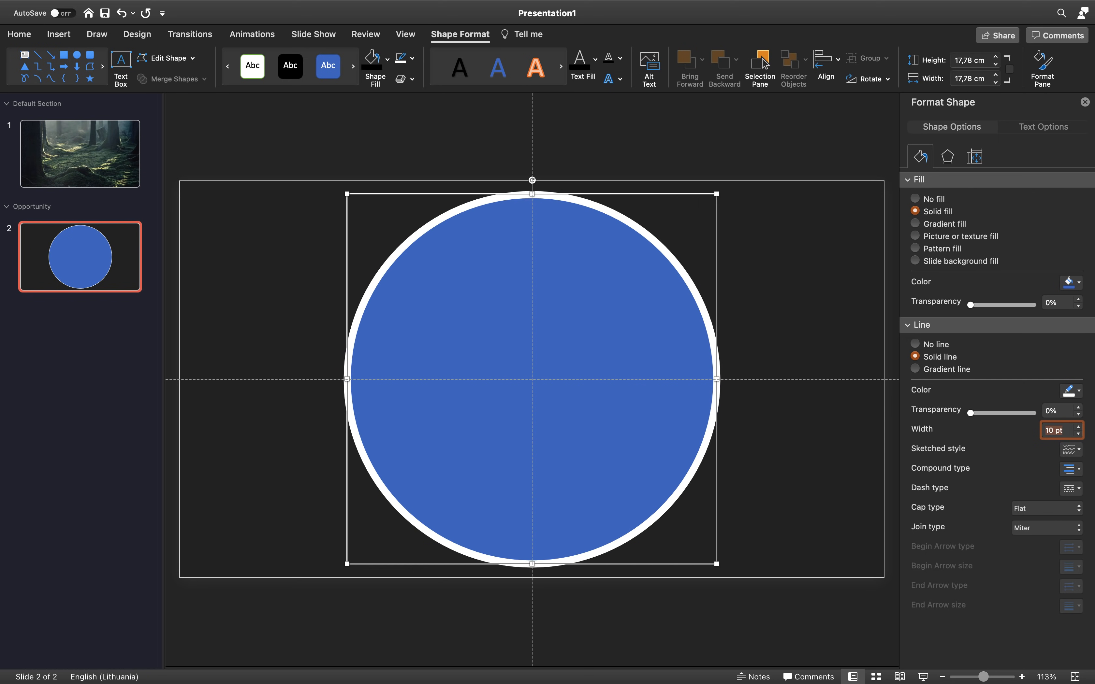
{"action": "left_click", "coordinate": [758, 147]}
Step: Move the circle from the Opportunity slide onto the forest picture slide, and hide the guides
{"action": "left_click", "coordinate": [646, 265]}
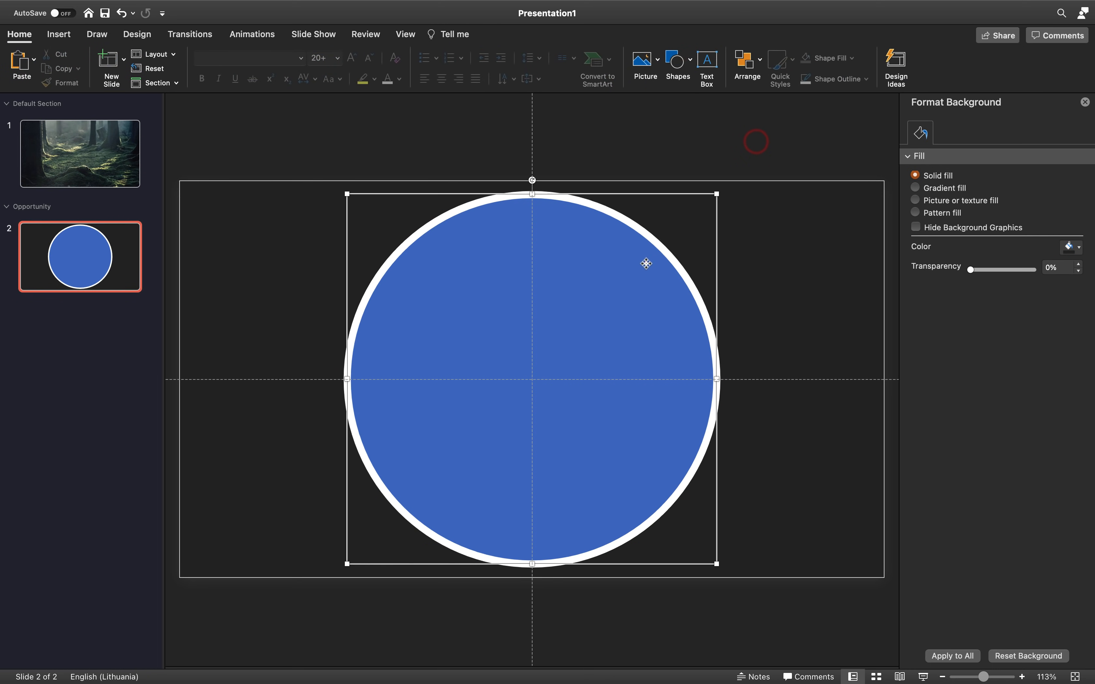
{"action": "key", "text": "super+x"}
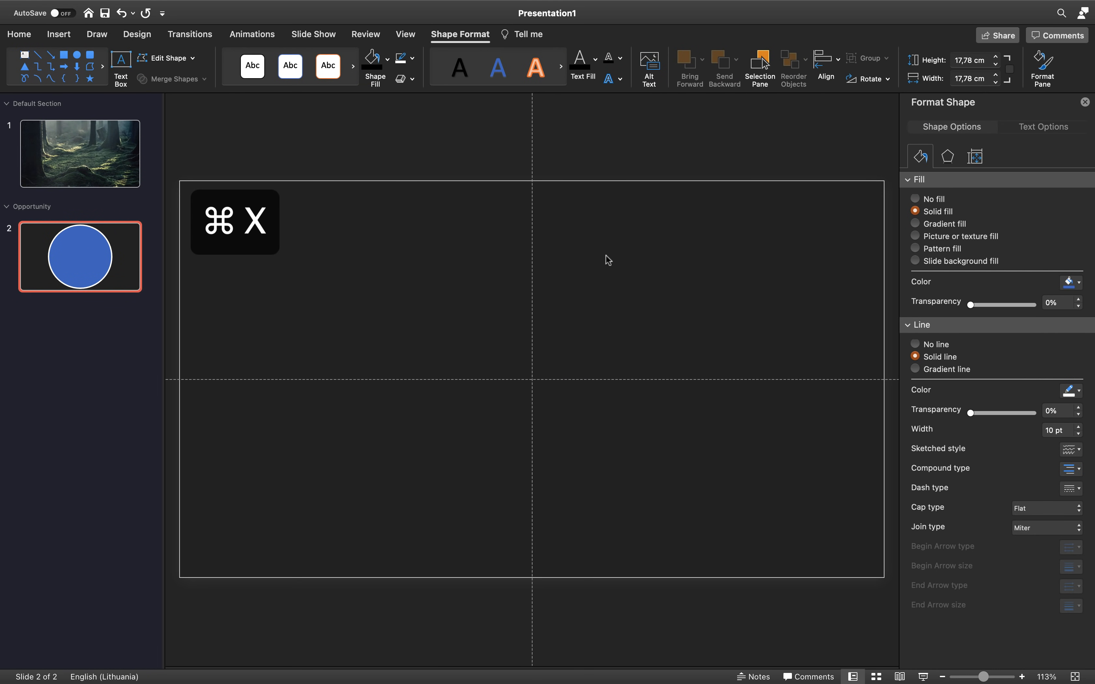
{"action": "left_click", "coordinate": [405, 36]}
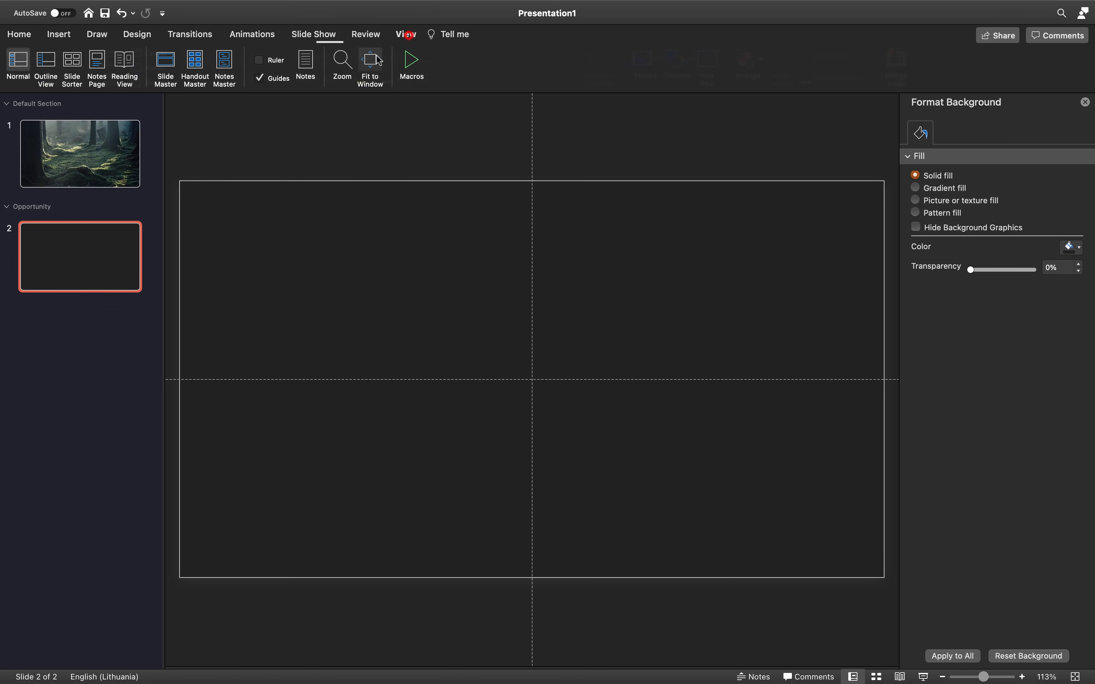
{"action": "left_click", "coordinate": [276, 79]}
{"action": "left_click", "coordinate": [101, 145]}
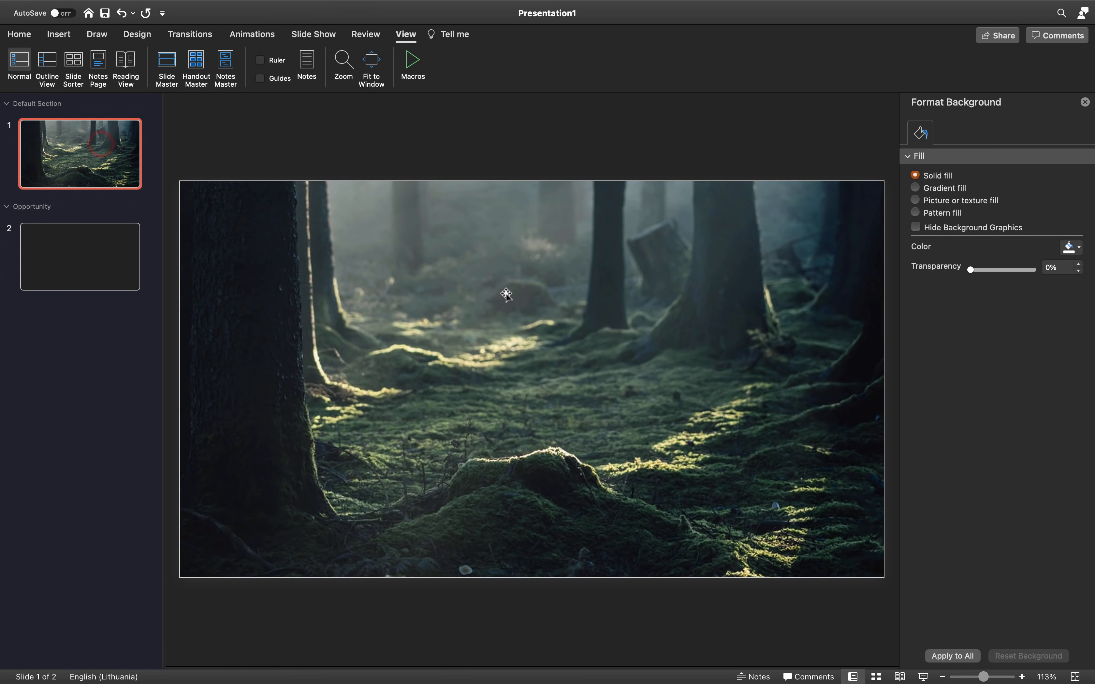
{"action": "key", "text": "super+v"}
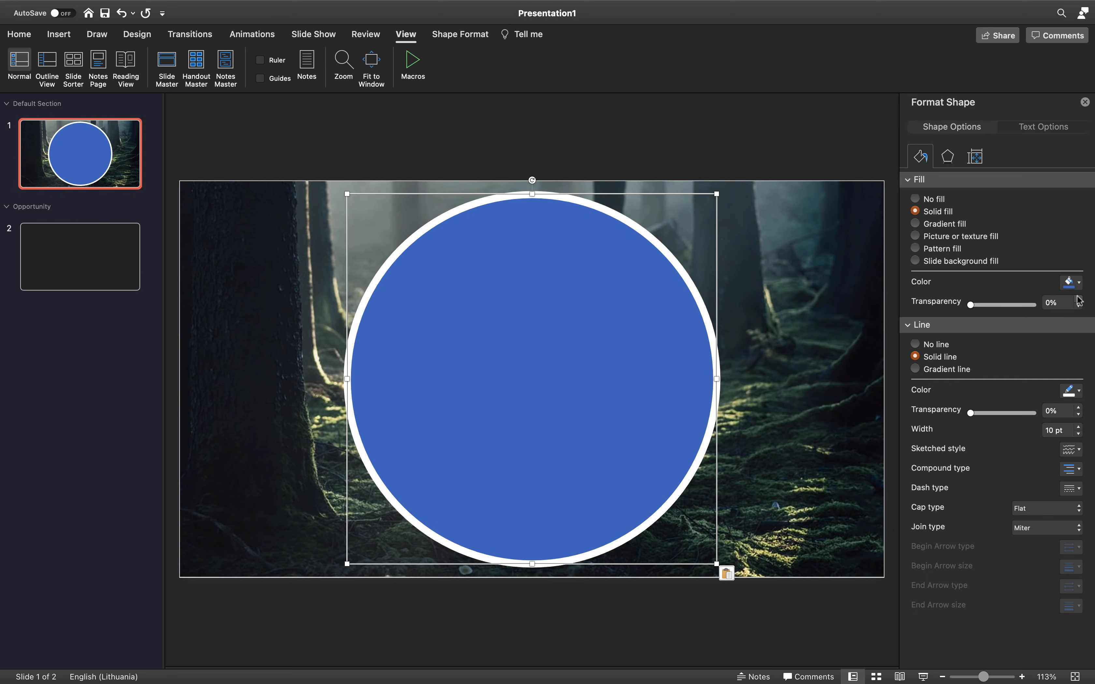
Step: Fill the circle with the dark colour 10171D sampled from the tree trunk in the forest picture
{"action": "left_click", "coordinate": [1077, 283]}
{"action": "left_click", "coordinate": [1019, 466]}
{"action": "left_click", "coordinate": [509, 335]}
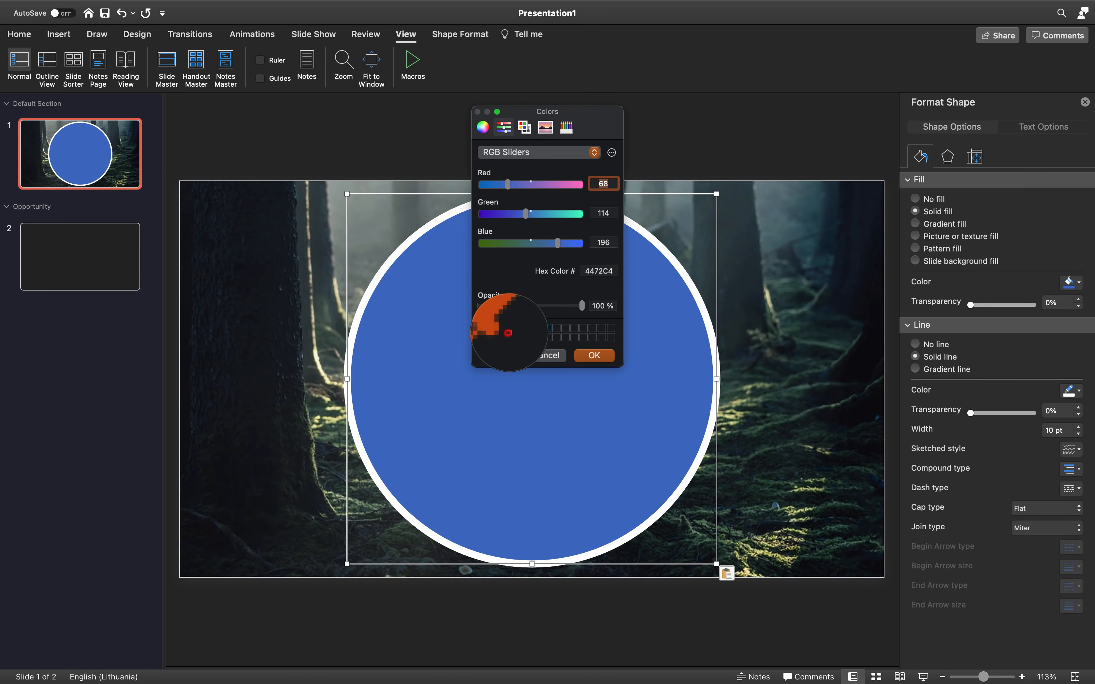
{"action": "left_click", "coordinate": [254, 255]}
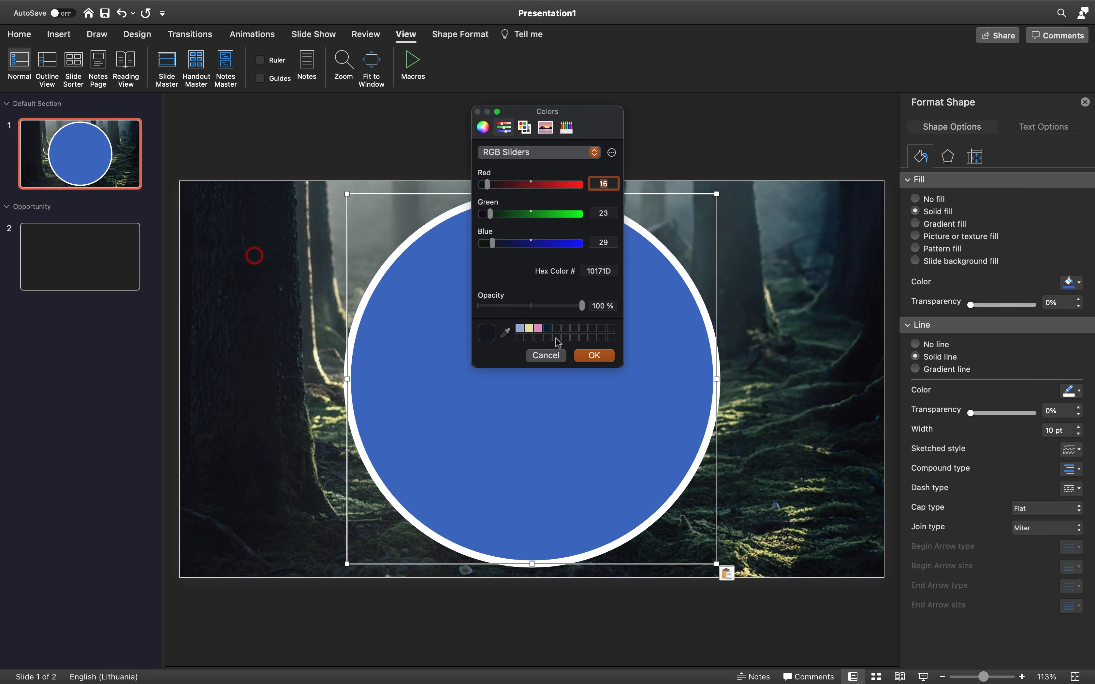
{"action": "left_click", "coordinate": [593, 356]}
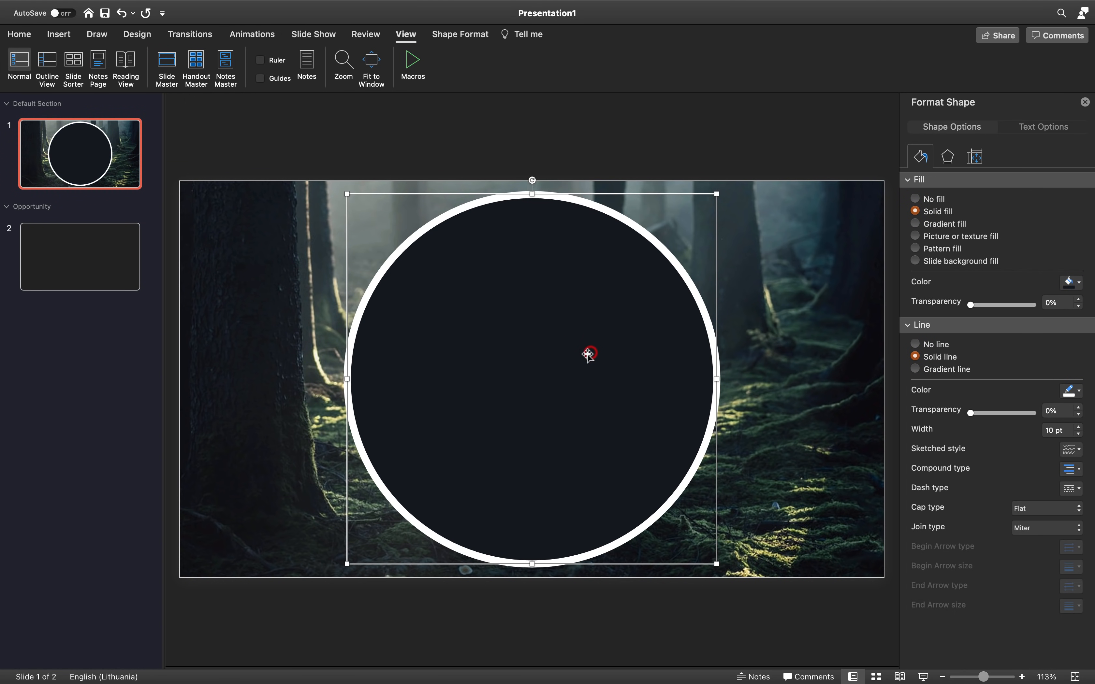
Step: Set the circle's fill transparency to 60% on the forest slide
{"action": "left_click", "coordinate": [1061, 303]}
{"action": "key", "text": "Return"}
{"action": "key", "text": "super+x"}
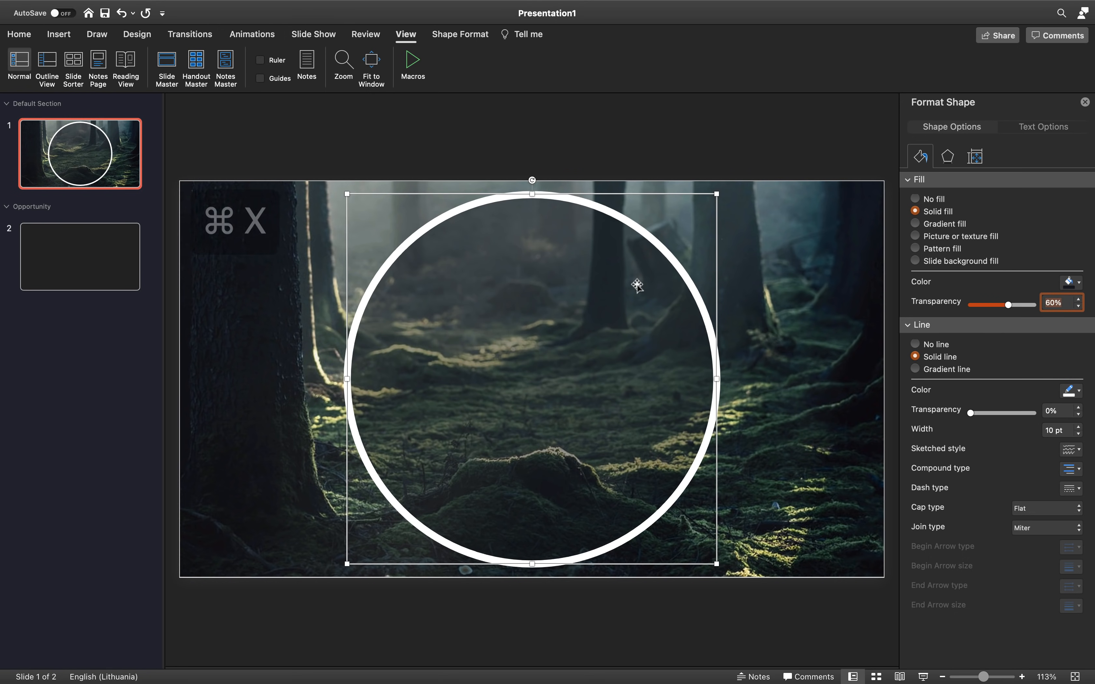
{"action": "left_click", "coordinate": [591, 147]}
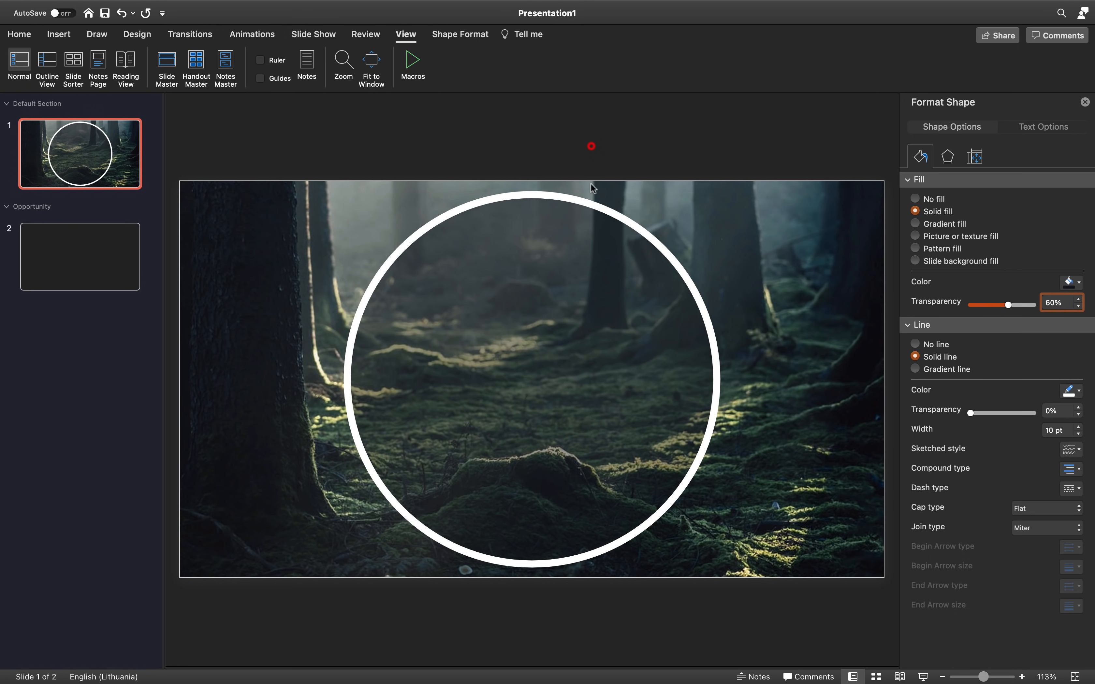
Step: Move the circle from the forest slide back onto the blank slide in the Opportunity section
{"action": "left_click", "coordinate": [595, 204]}
{"action": "key", "text": "super+x"}
{"action": "left_click", "coordinate": [71, 244]}
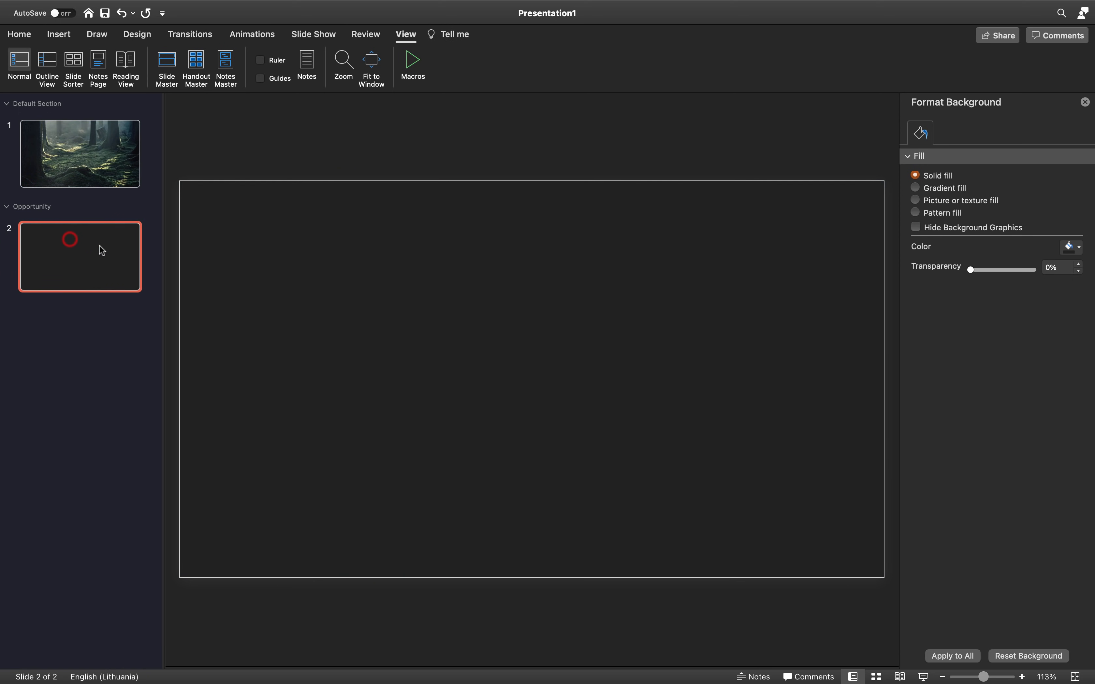
{"action": "key", "text": "super+v"}
{"action": "left_click", "coordinate": [405, 158]}
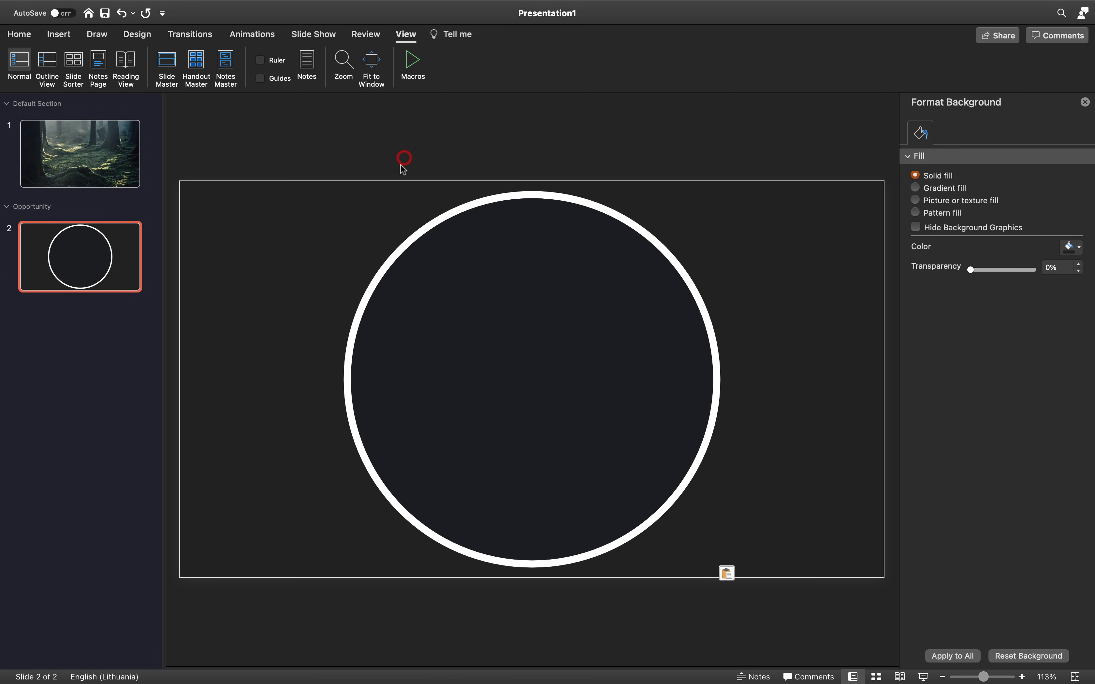
Step: Add a text box above the circle on the Opportunity slide with the text OPPORTUNITY
{"action": "left_click", "coordinate": [59, 34]}
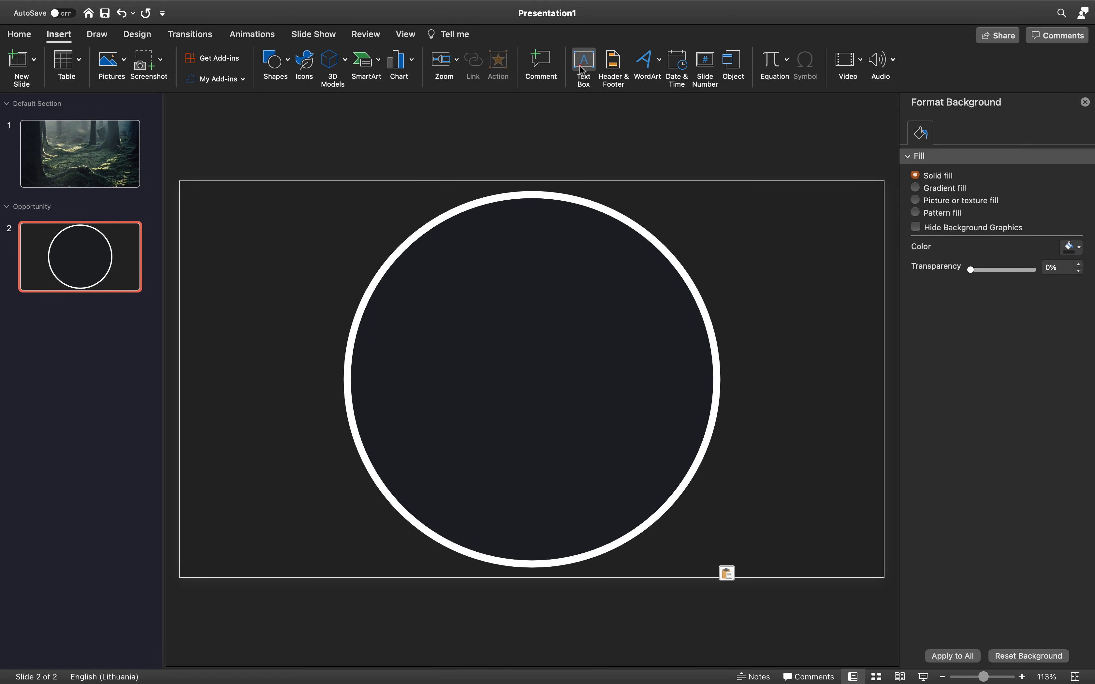
{"action": "left_click", "coordinate": [582, 63]}
{"action": "left_click", "coordinate": [512, 146]}
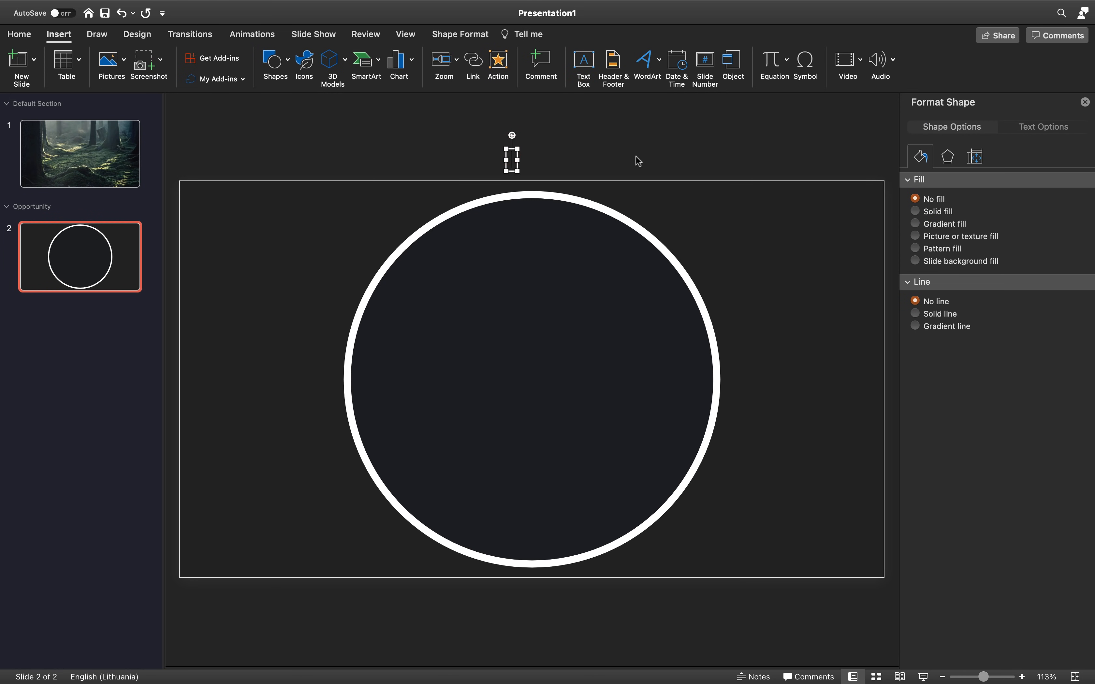
{"action": "type", "text": "OPPO"}
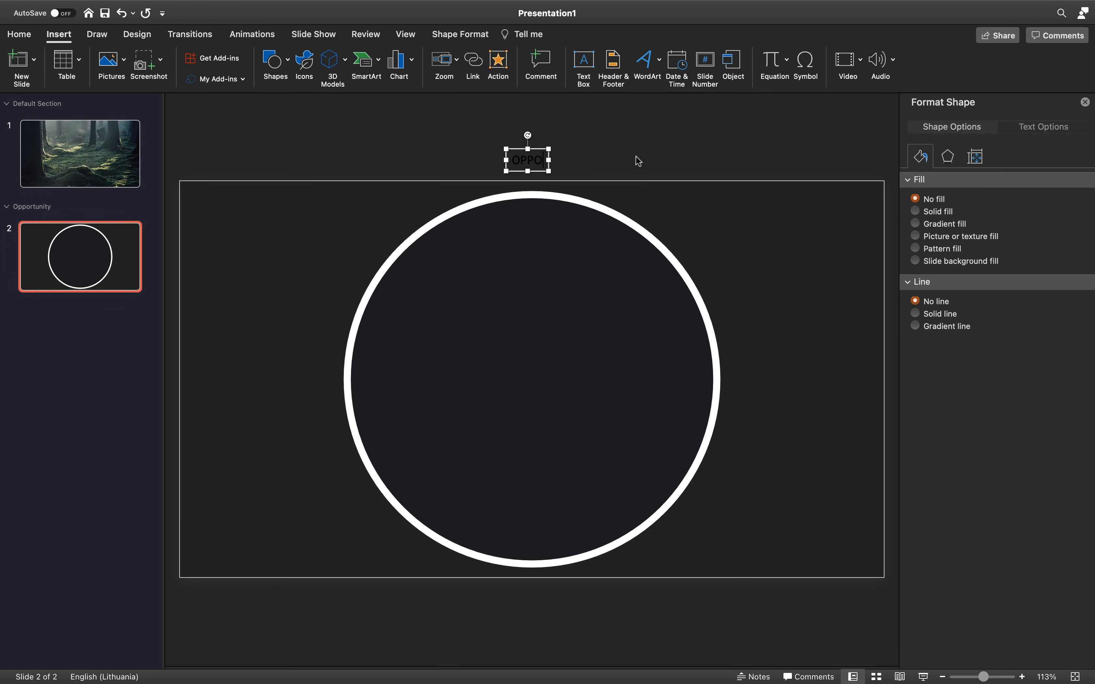
{"action": "type", "text": "RTUNITY"}
Step: Colour the OPPORTUNITY text white and move its text box into the upper half of the circle
{"action": "key", "text": "super+a"}
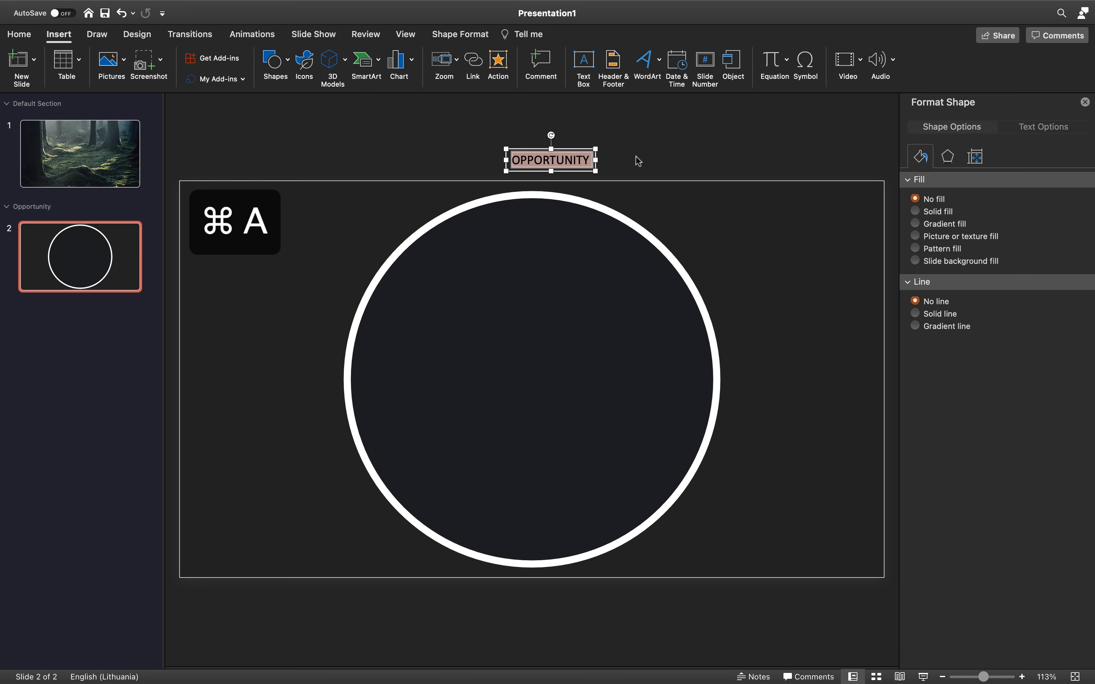
{"action": "left_click", "coordinate": [19, 34]}
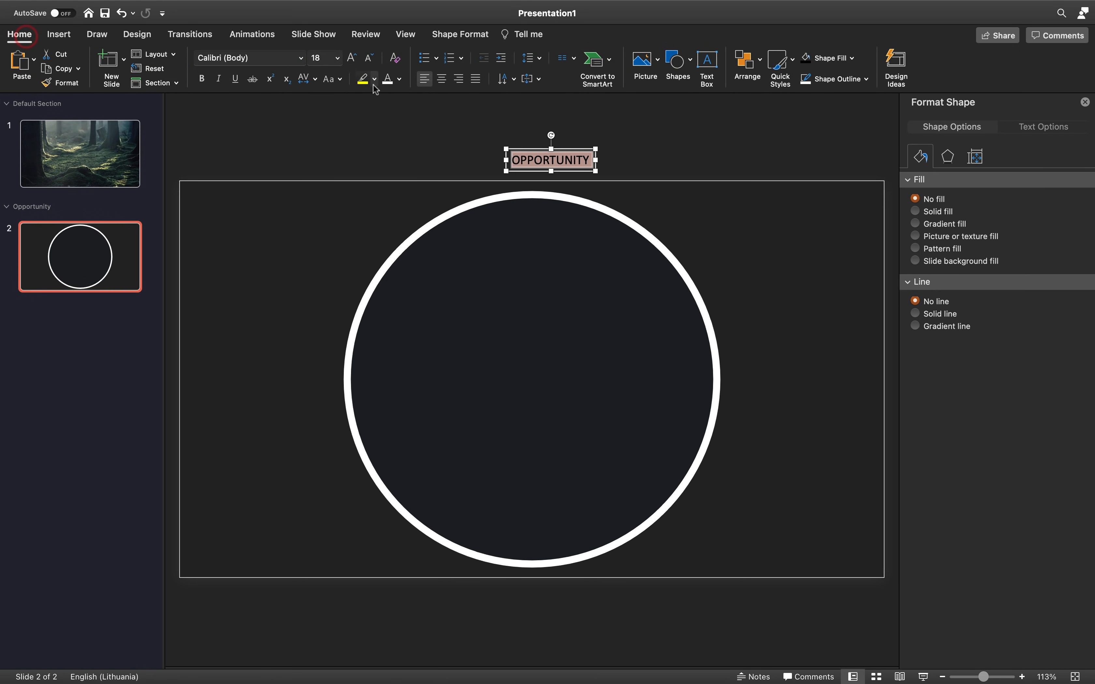
{"action": "left_click", "coordinate": [387, 79]}
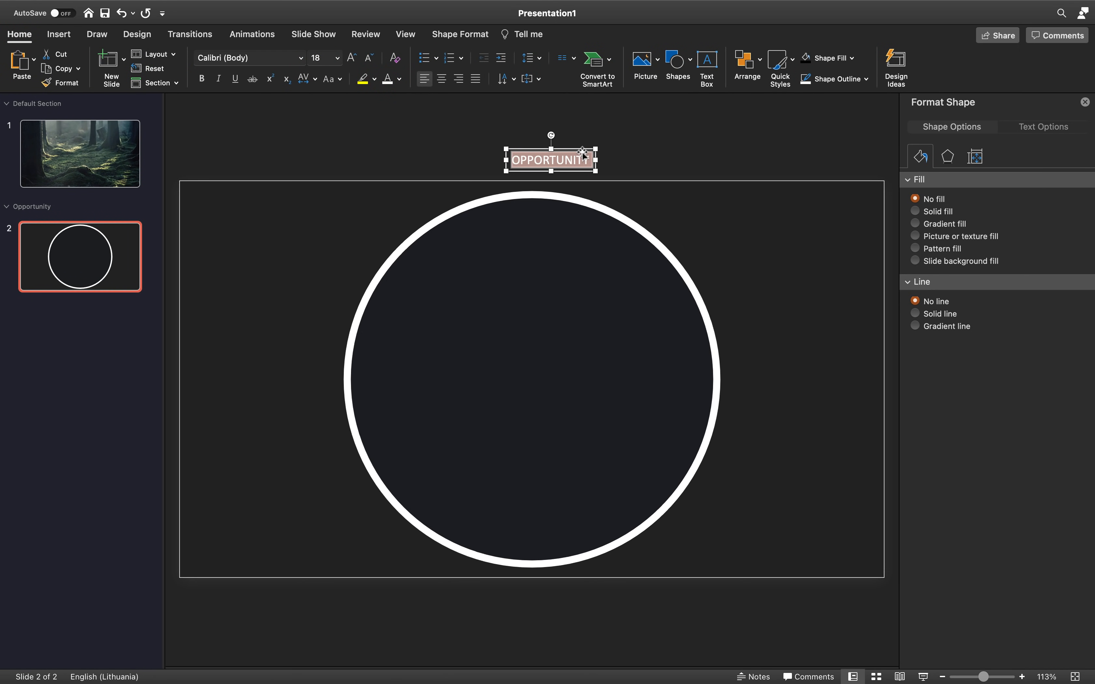
{"action": "left_click_drag", "start_coordinate": [583, 155], "coordinate": [570, 314]}
{"action": "left_click", "coordinate": [567, 146]}
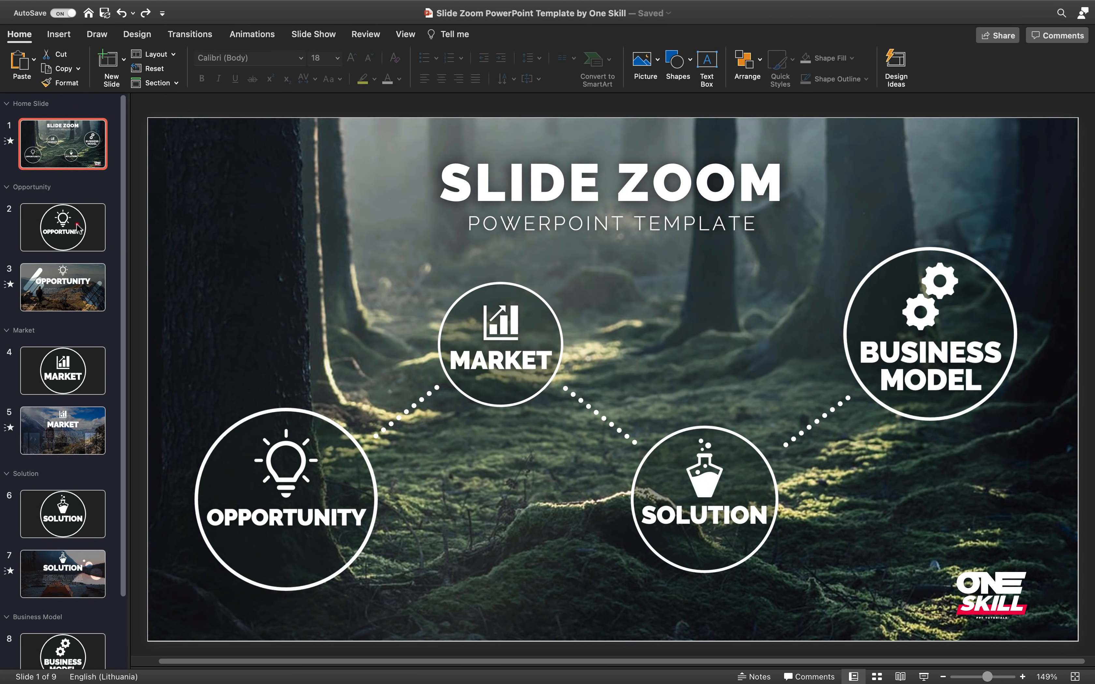
Step: Copy the OPPORTUNITY title's formatting from slide 2 of the Slide Zoom PowerPoint Template and apply it to the OPPORTUNITY text in Presentation1
{"action": "left_click", "coordinate": [62, 227]}
{"action": "left_click", "coordinate": [494, 430]}
{"action": "left_click", "coordinate": [491, 388]}
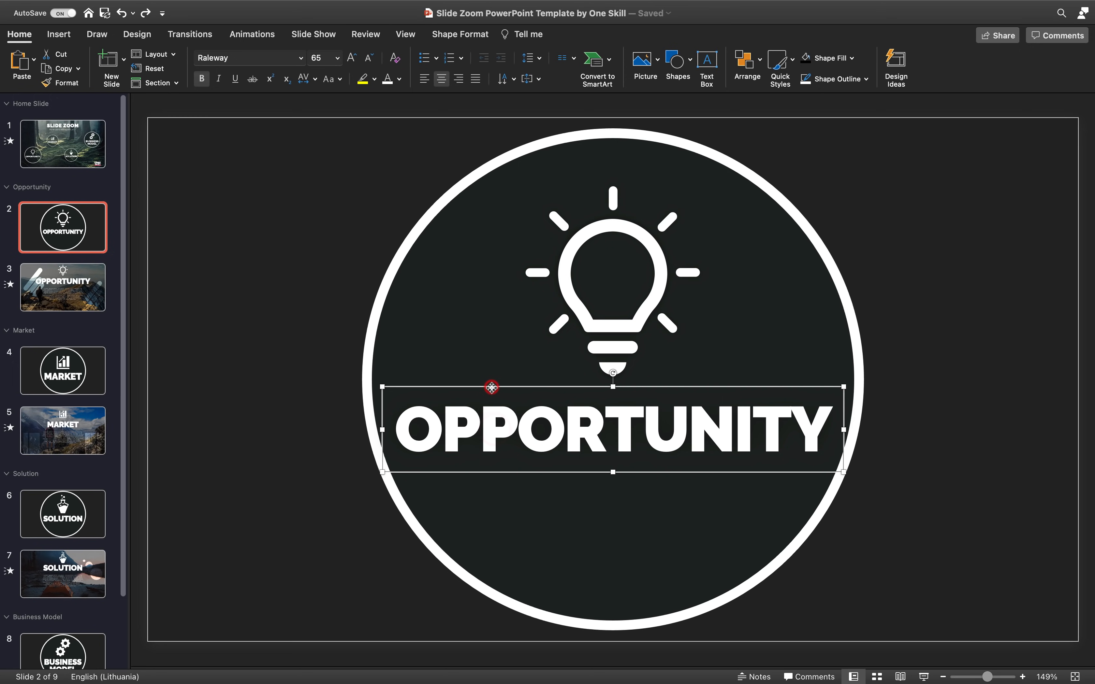
{"action": "key", "text": "shift+super+c"}
{"action": "key", "text": "ctrl+Right"}
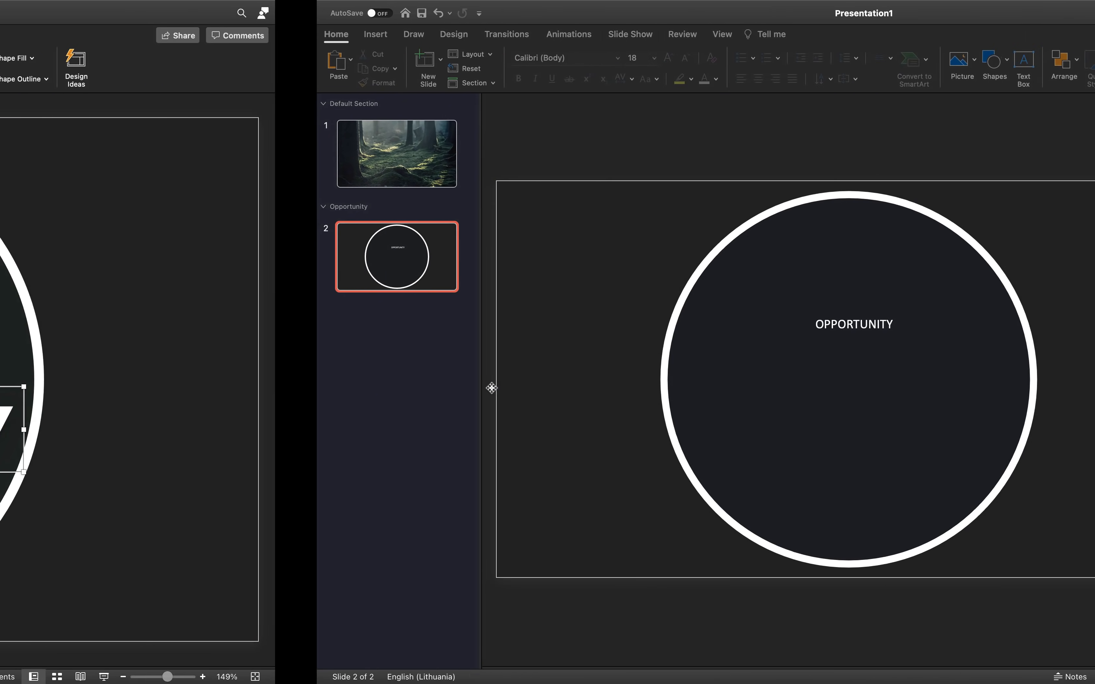
{"action": "left_click", "coordinate": [523, 325]}
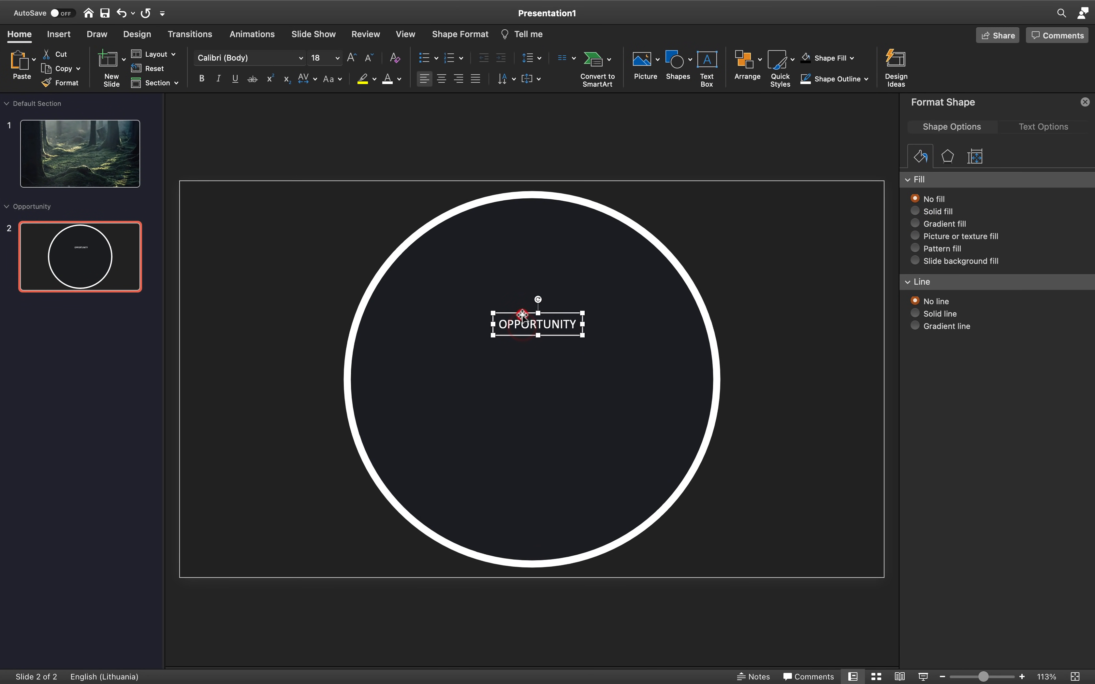
{"action": "left_click", "coordinate": [522, 313]}
{"action": "key", "text": "shift+super+v"}
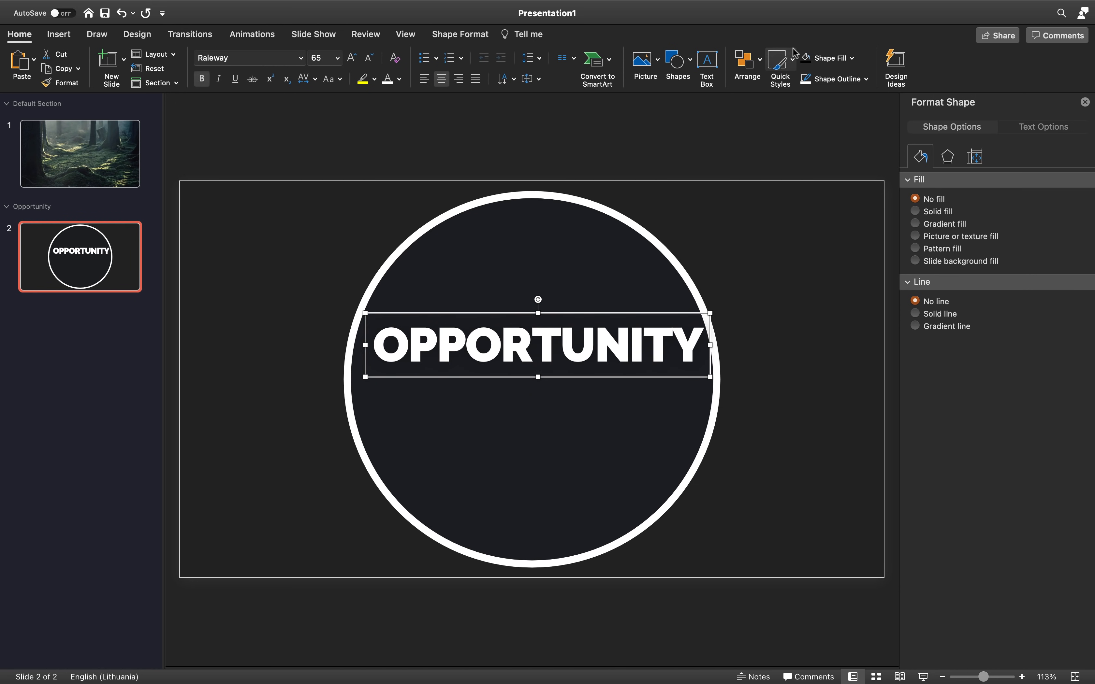
Step: Align the OPPORTUNITY title to the slide's horizontal center and move it down to just below the circle's middle
{"action": "left_click", "coordinate": [746, 63]}
{"action": "mouse_move", "coordinate": [831, 290]}
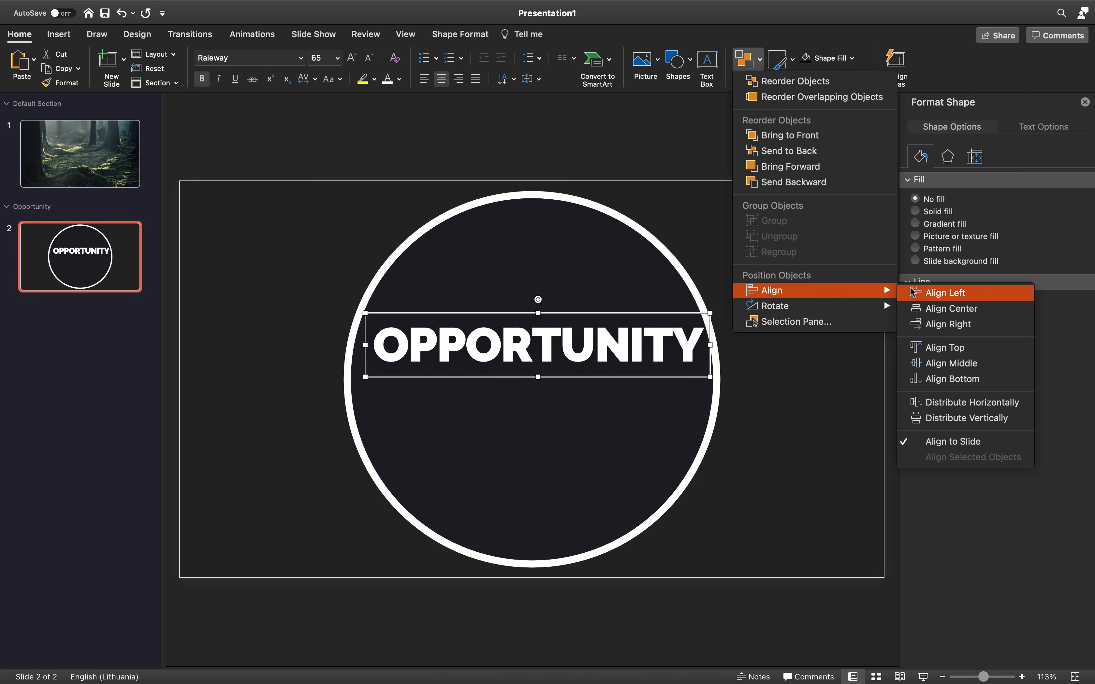
{"action": "left_click", "coordinate": [969, 310]}
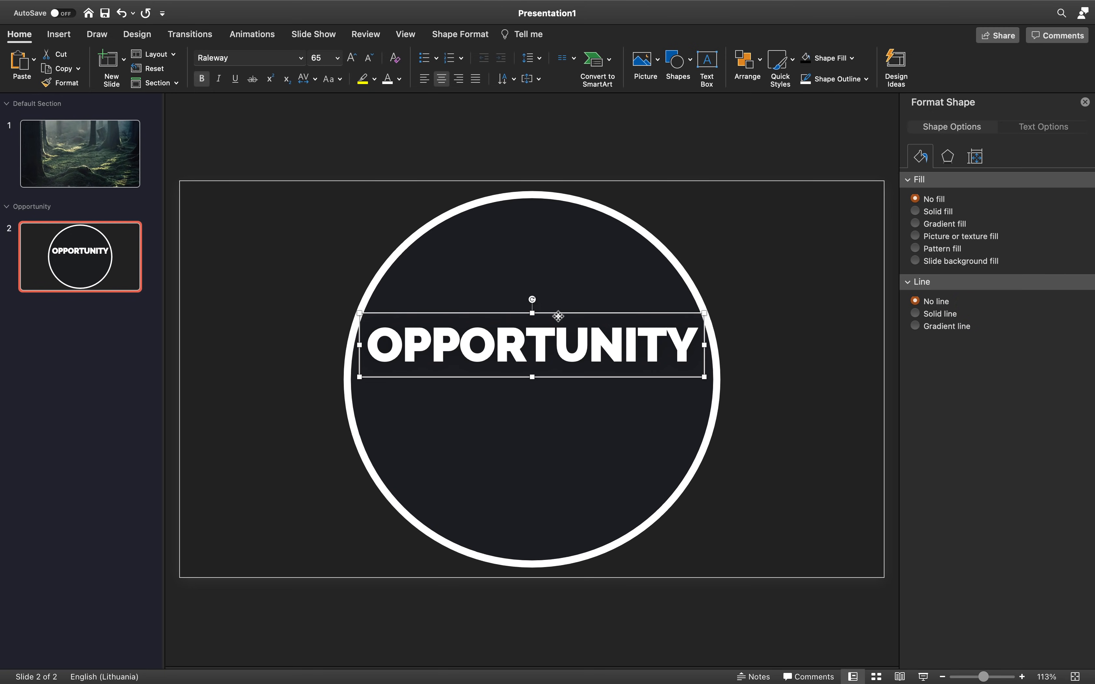
{"action": "left_click_drag", "start_coordinate": [558, 317], "coordinate": [556, 365]}
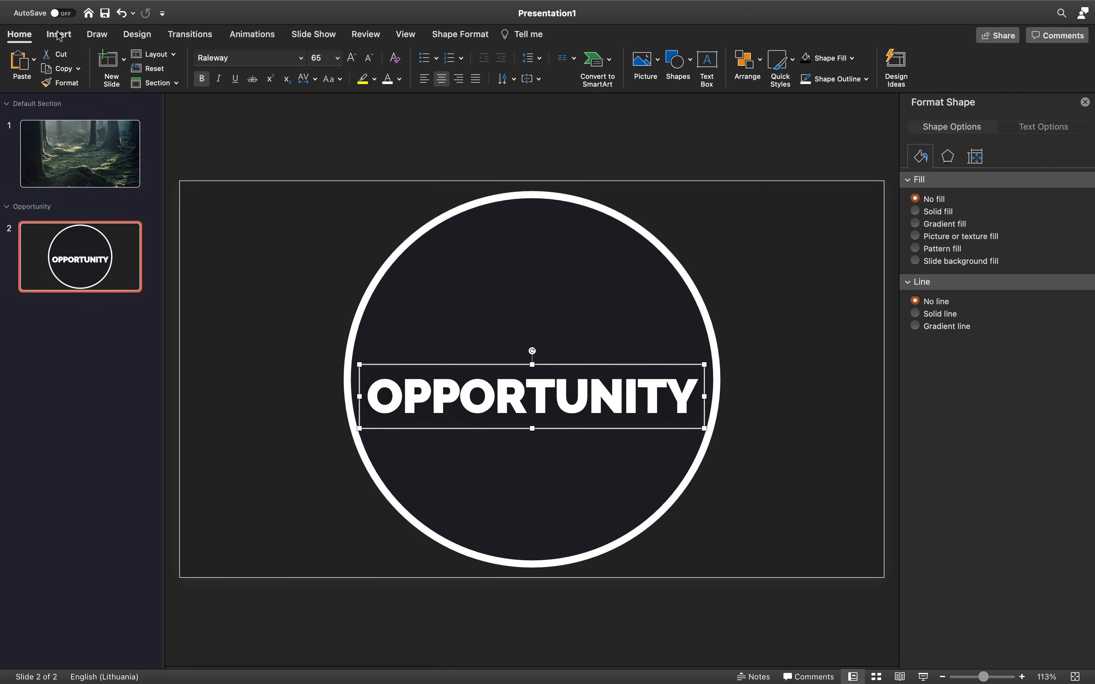
Step: Search the stock icons for "idea", insert the solid light bulb with rays, and place it above the OPPORTUNITY title
{"action": "left_click", "coordinate": [59, 35]}
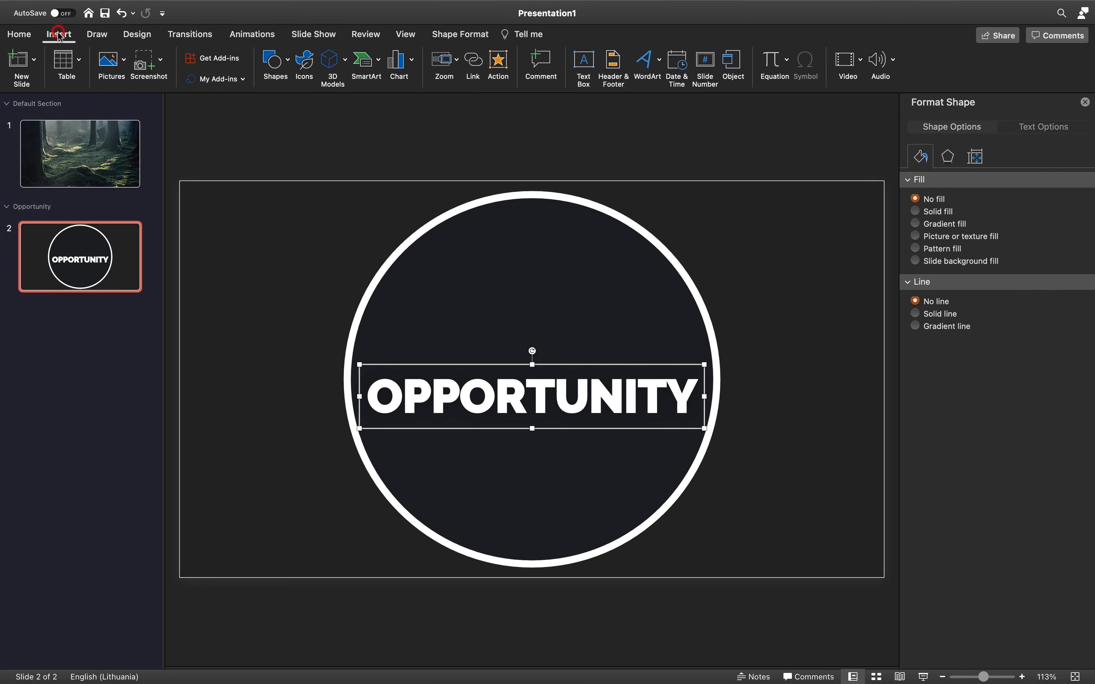
{"action": "left_click", "coordinate": [306, 66]}
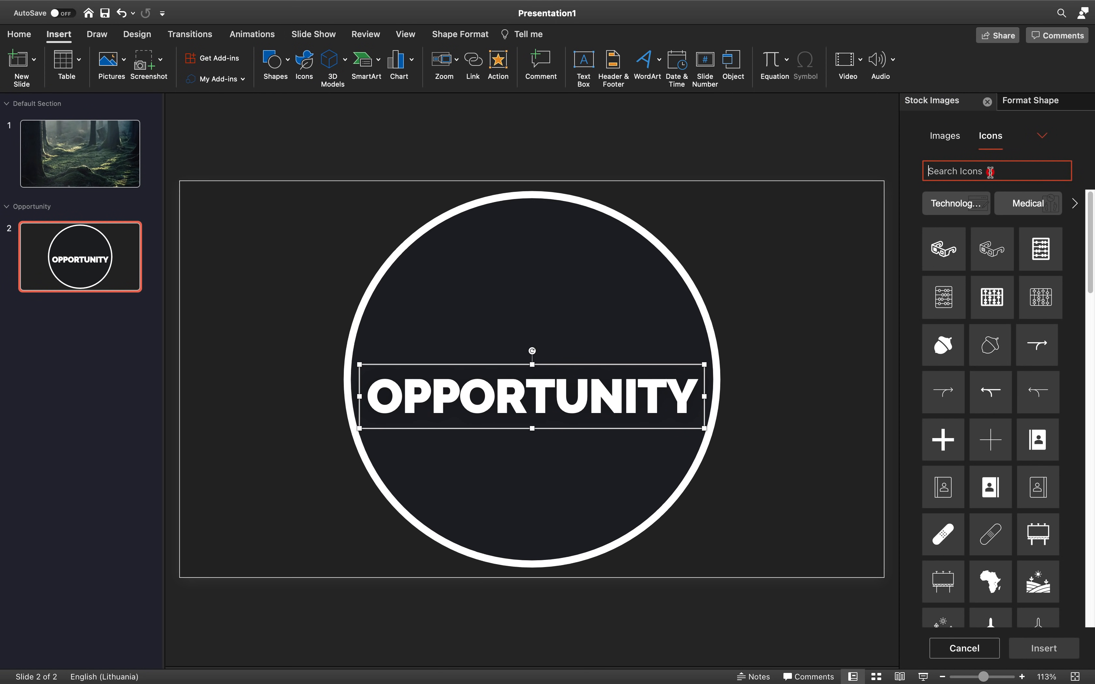
{"action": "type", "text": "idea"}
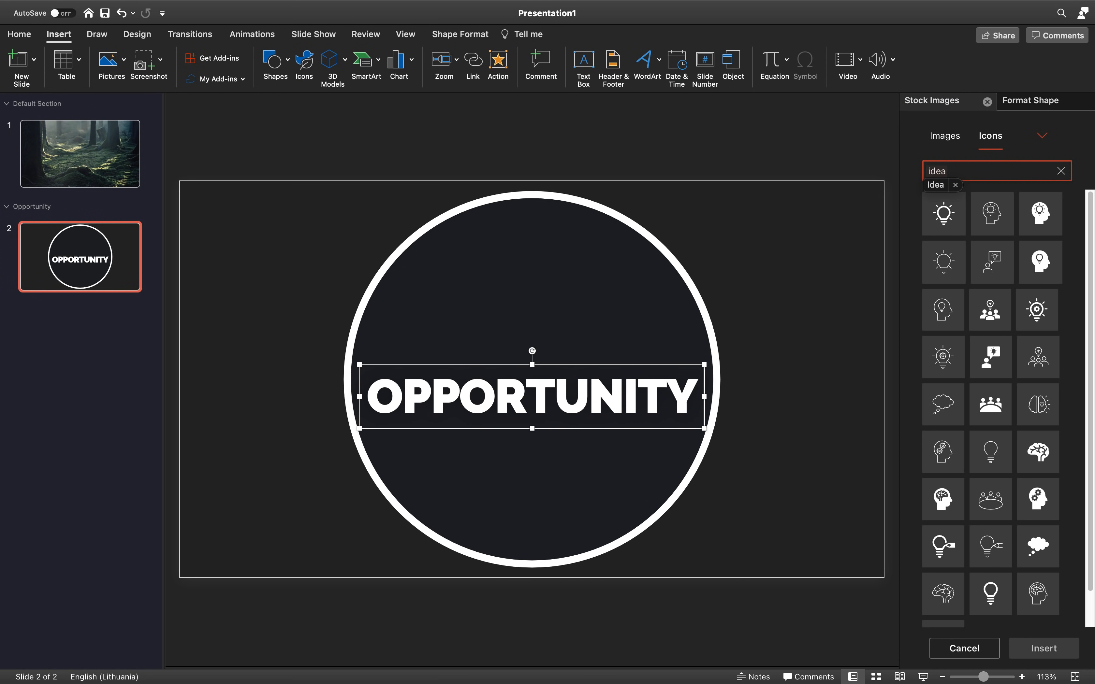
{"action": "left_click", "coordinate": [943, 212]}
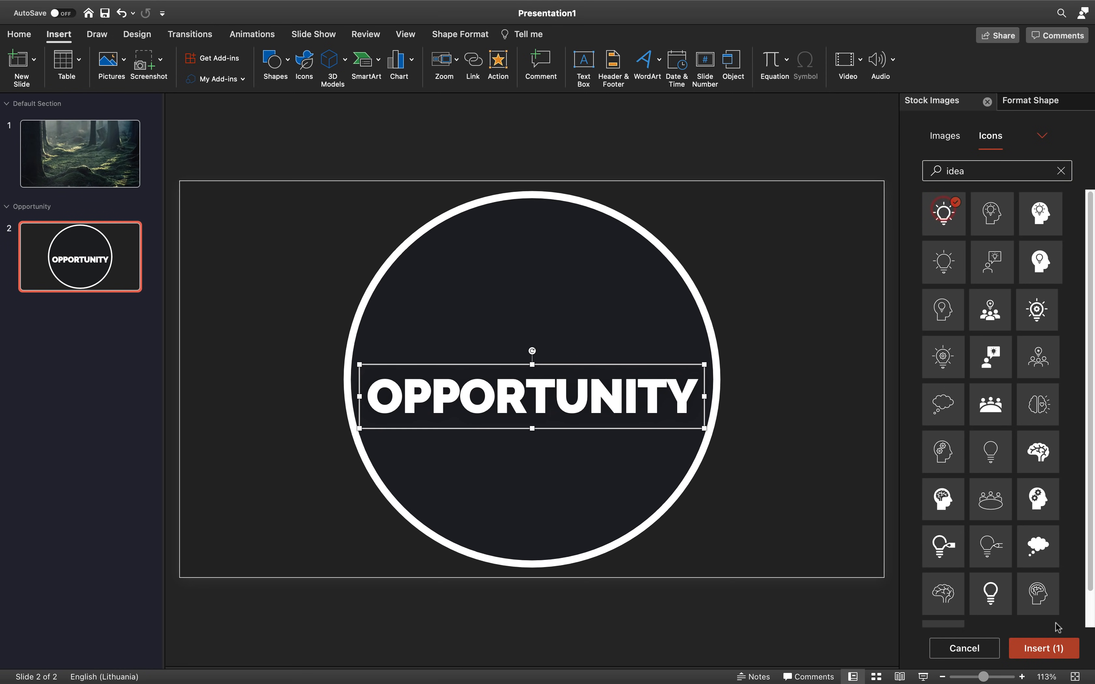
{"action": "left_click", "coordinate": [1050, 651]}
{"action": "left_click_drag", "start_coordinate": [542, 369], "coordinate": [541, 322]}
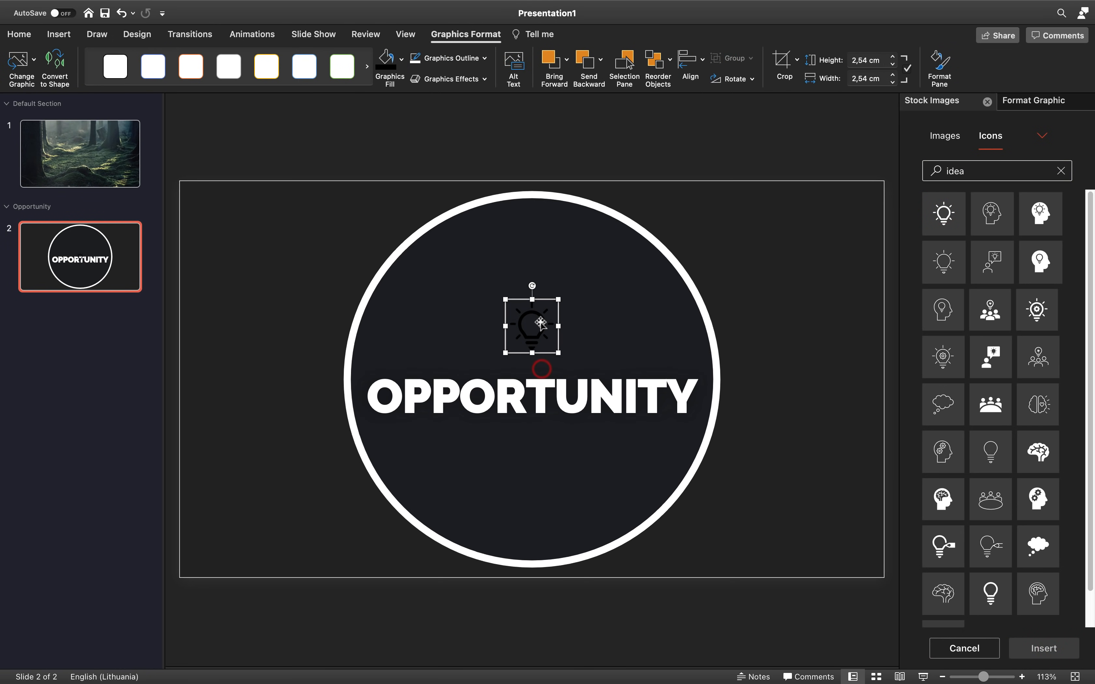
Step: Fill the light bulb icon with white and enlarge it to about 7.45 cm square above the title
{"action": "left_click", "coordinate": [401, 59]}
{"action": "left_click", "coordinate": [386, 121]}
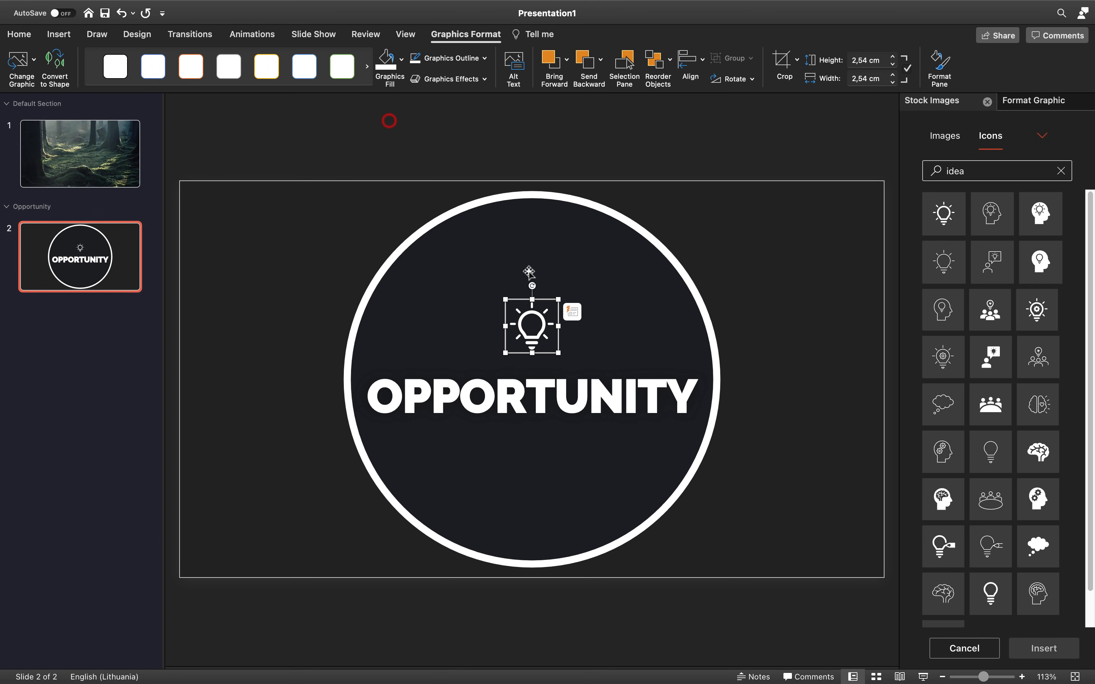
{"action": "left_click_drag", "start_coordinate": [544, 314], "coordinate": [610, 210]}
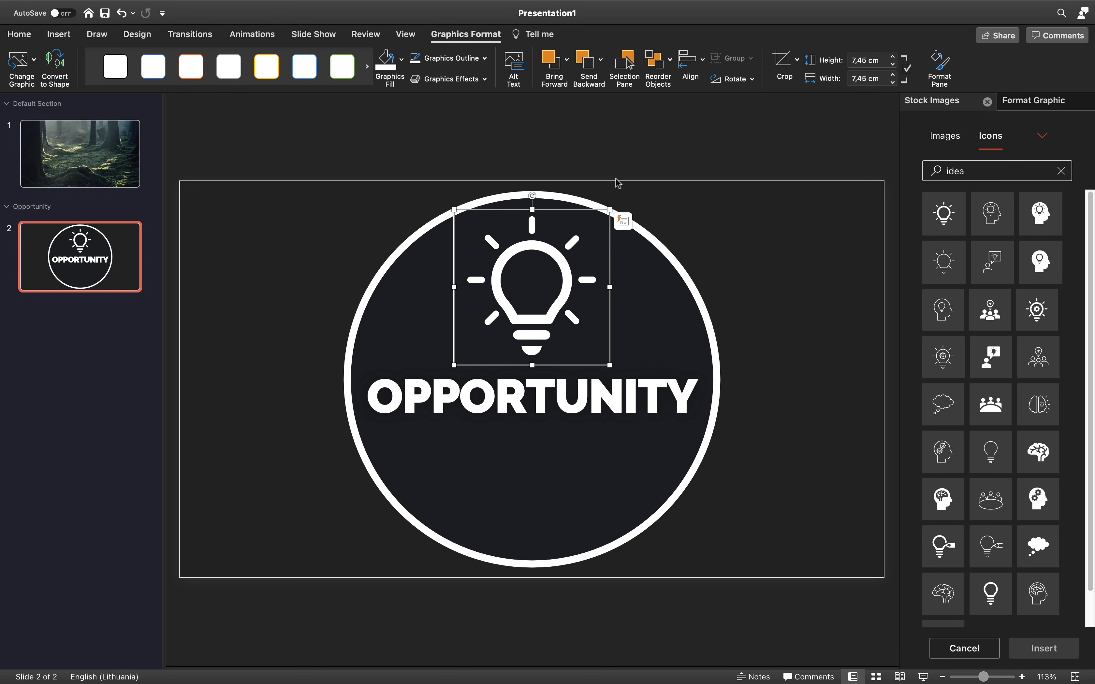
{"action": "left_click", "coordinate": [619, 168]}
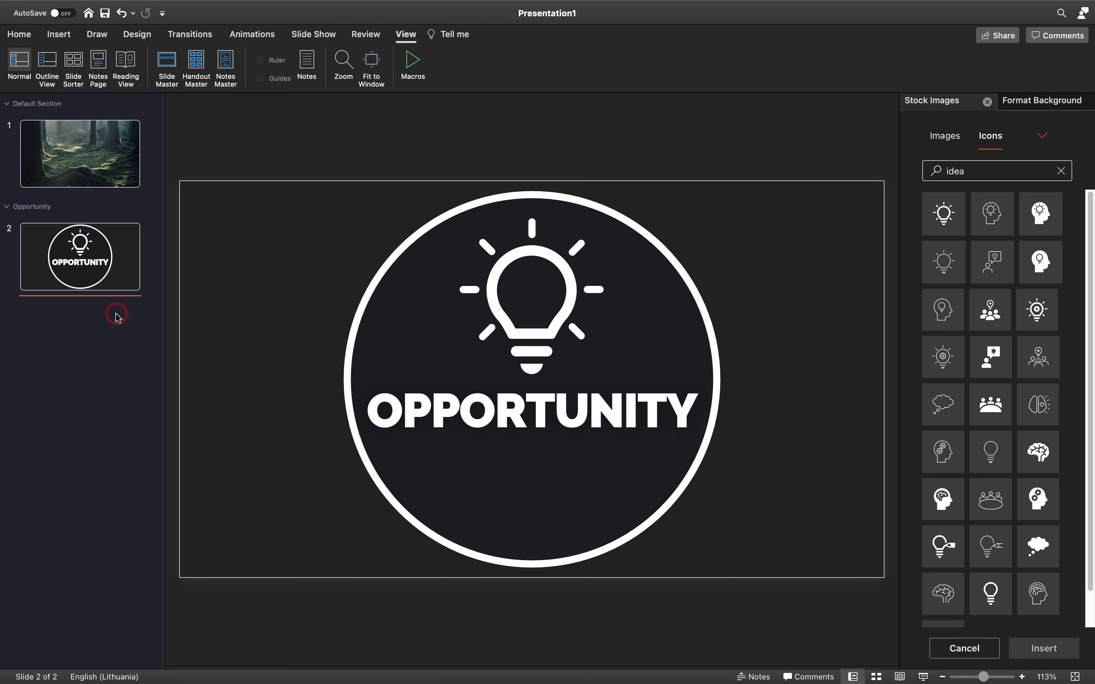
Step: Add a new blank slide after slide 2 in the Opportunity section
{"action": "left_click", "coordinate": [115, 314]}
{"action": "key", "text": "Return"}
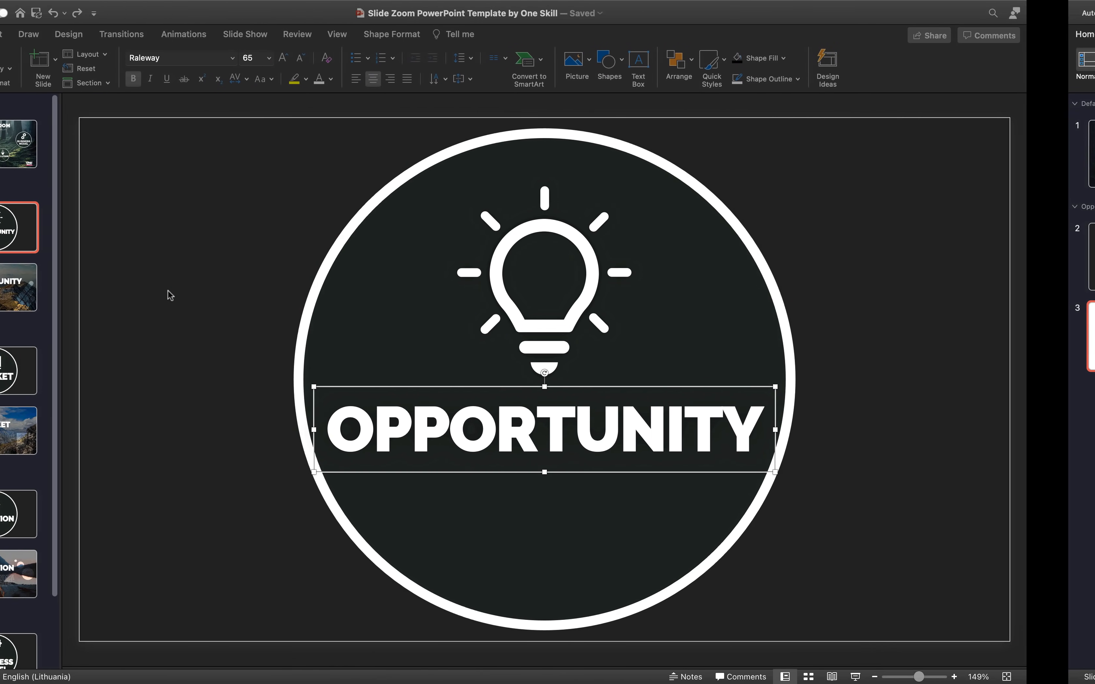
Step: Switch to the Slide Zoom PowerPoint Template and examine how slide 3 uses an oversized circle extending beyond the slide edges
{"action": "left_click", "coordinate": [167, 291]}
{"action": "scroll", "coordinate": [167, 291], "scroll_direction": "down", "scroll_amount": 1}
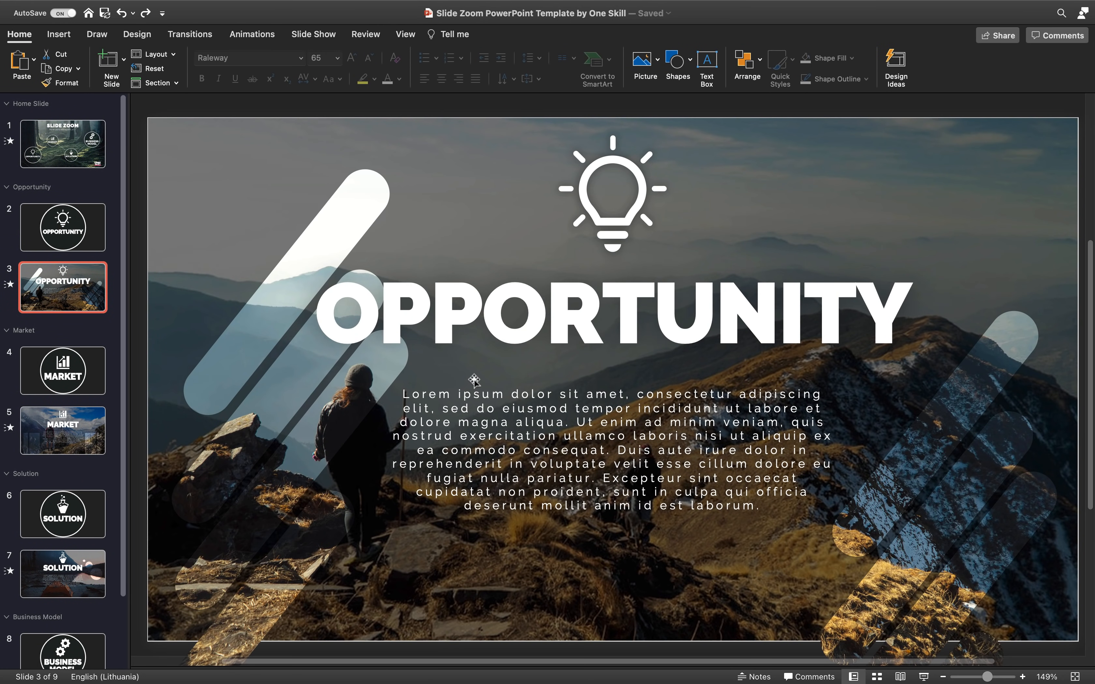
{"action": "scroll", "coordinate": [474, 380], "scroll_direction": "down", "scroll_amount": 6}
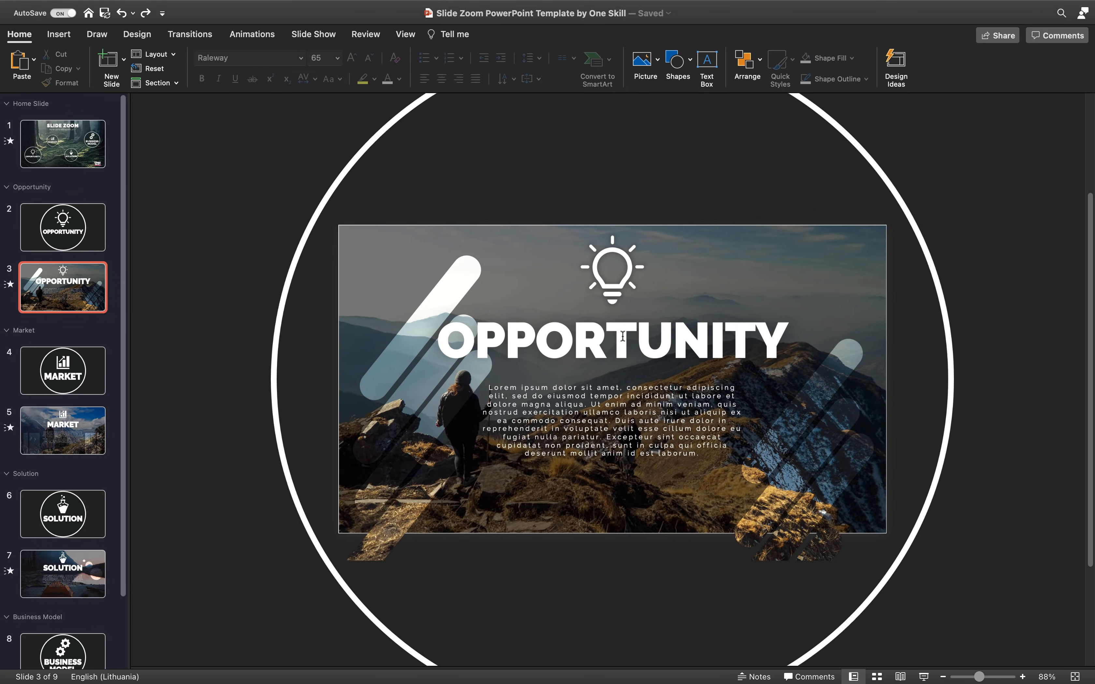
{"action": "scroll", "coordinate": [710, 284], "scroll_direction": "down", "scroll_amount": 4}
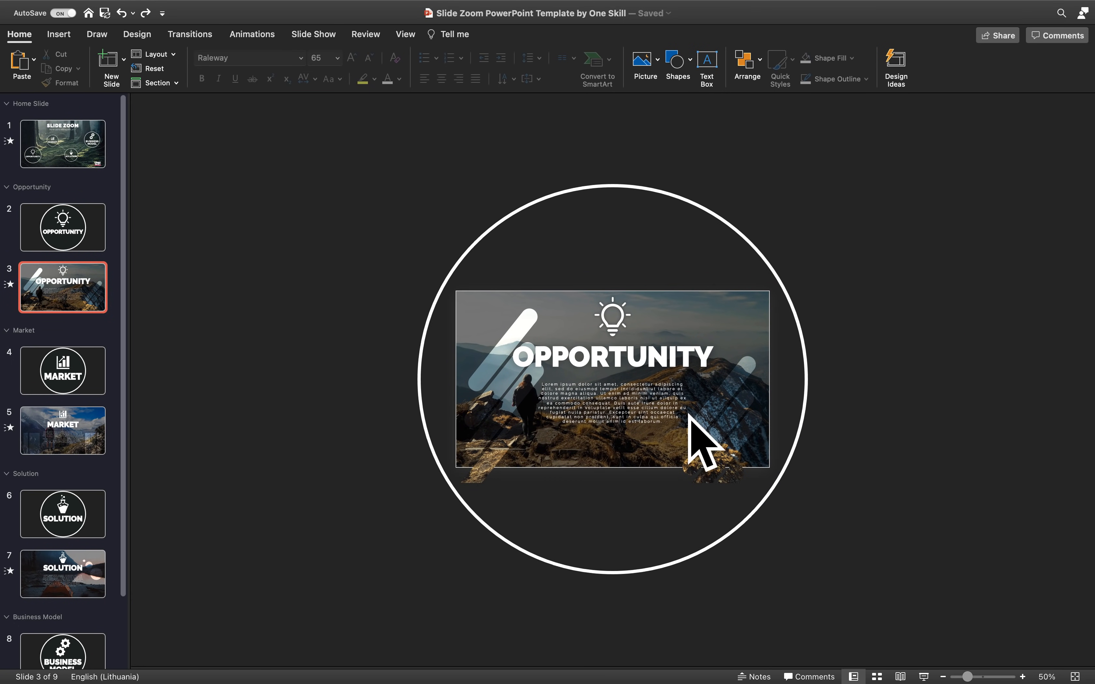
{"action": "left_click", "coordinate": [1075, 677]}
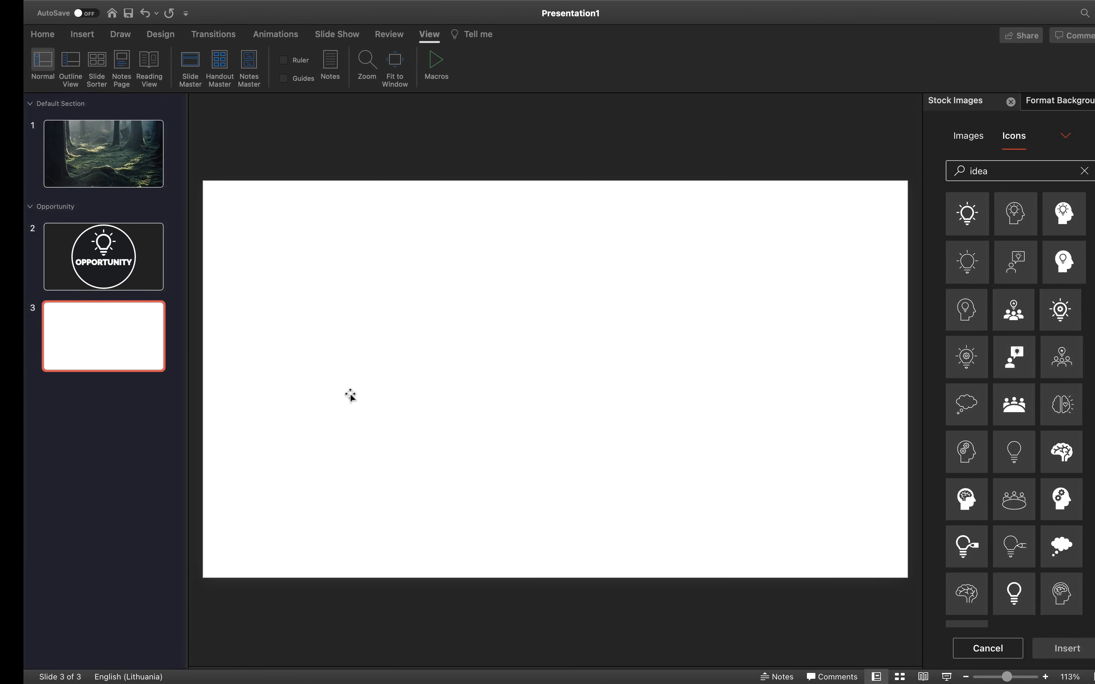
Step: Copy the circle, light bulb icon and OPPORTUNITY title from slide 2 of Presentation1 onto the blank slide 3
{"action": "left_click", "coordinate": [71, 239]}
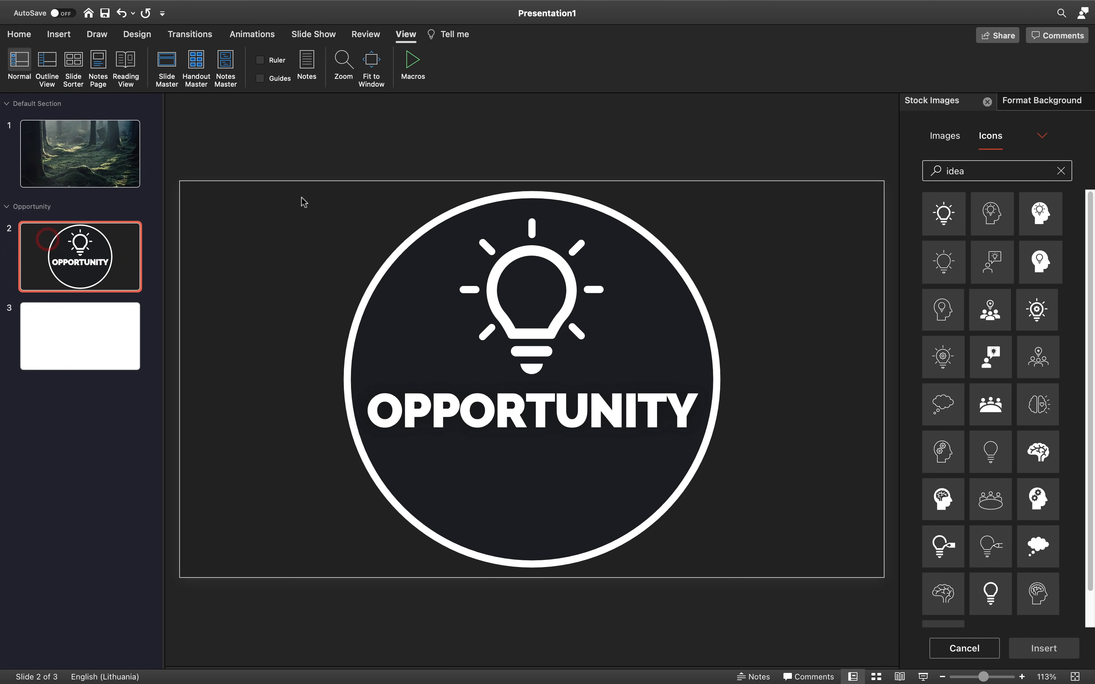
{"action": "key", "text": "super+a"}
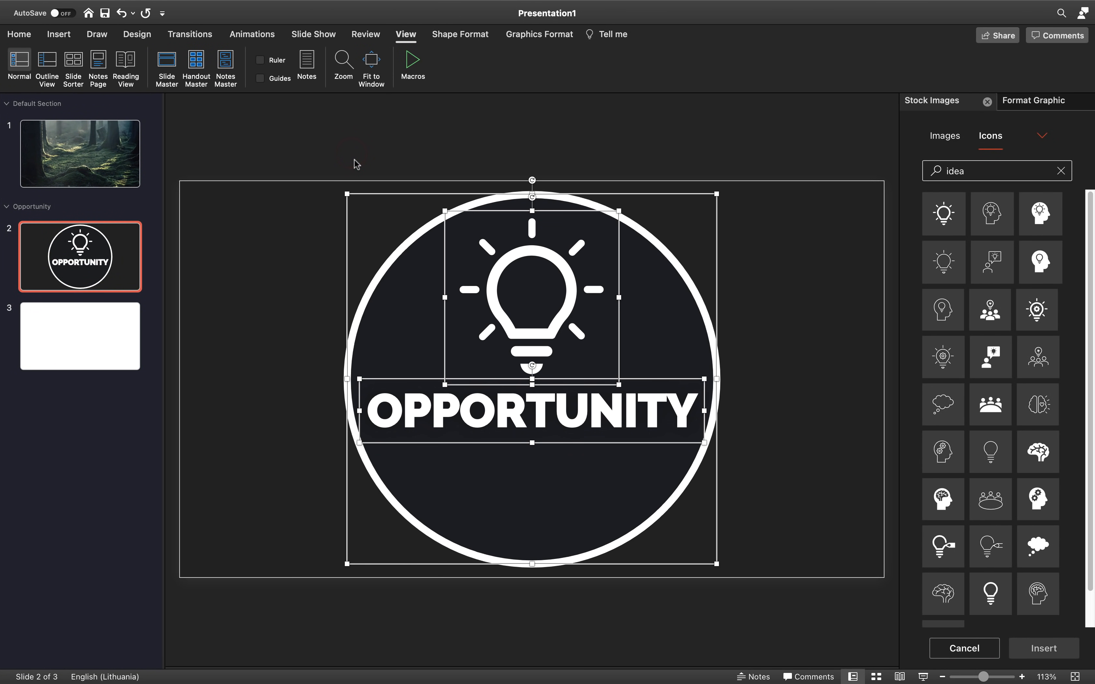
{"action": "key", "text": "super+c"}
{"action": "left_click", "coordinate": [128, 332]}
{"action": "key", "text": "super+v"}
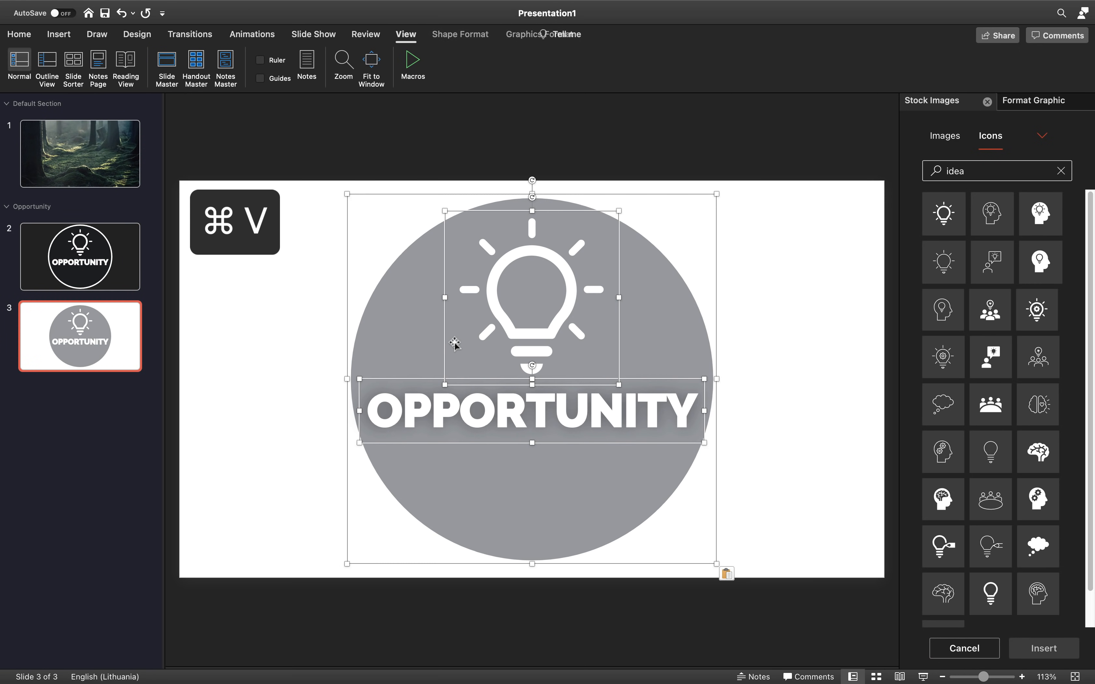
{"action": "left_click", "coordinate": [619, 155]}
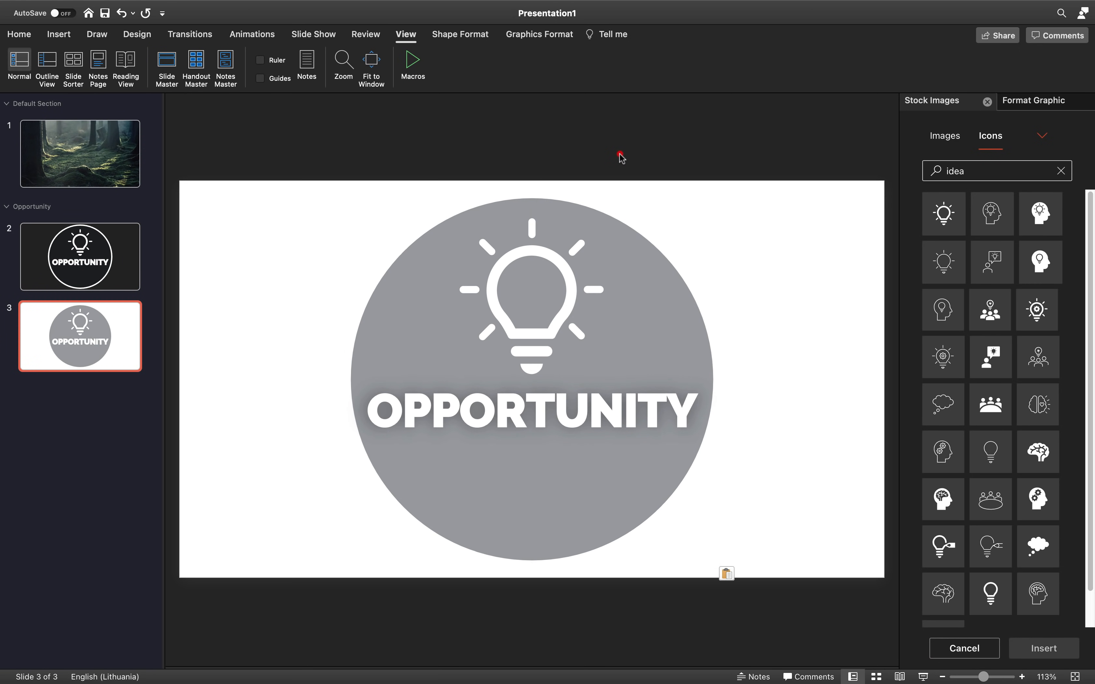
Step: Switch to the browser and copy the Unsplash photo of two hikers on a mountain ridge
{"action": "scroll", "coordinate": [629, 262], "scroll_direction": "down", "scroll_amount": 3}
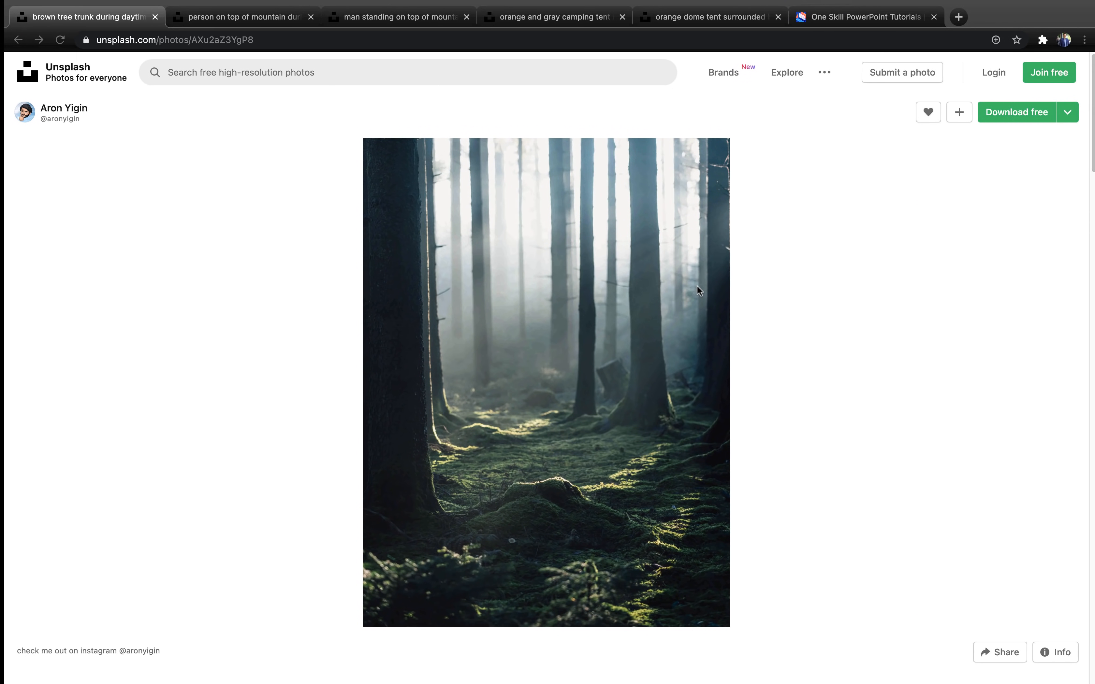
{"action": "left_click", "coordinate": [252, 18]}
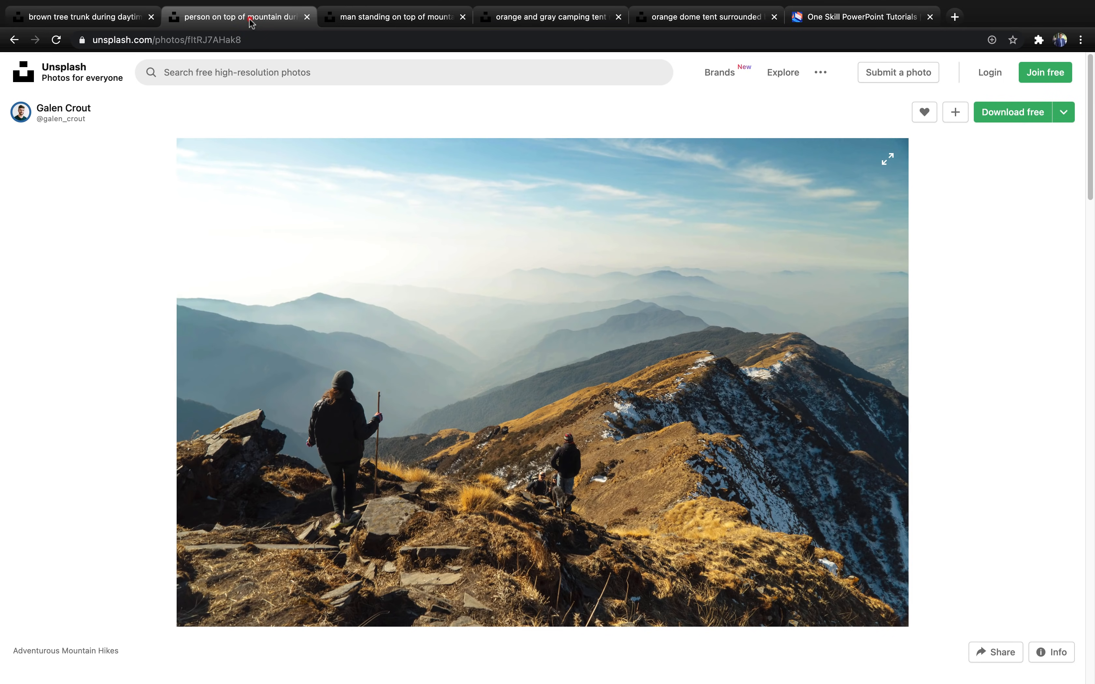
{"action": "right_click", "coordinate": [396, 214]}
{"action": "left_click", "coordinate": [426, 251]}
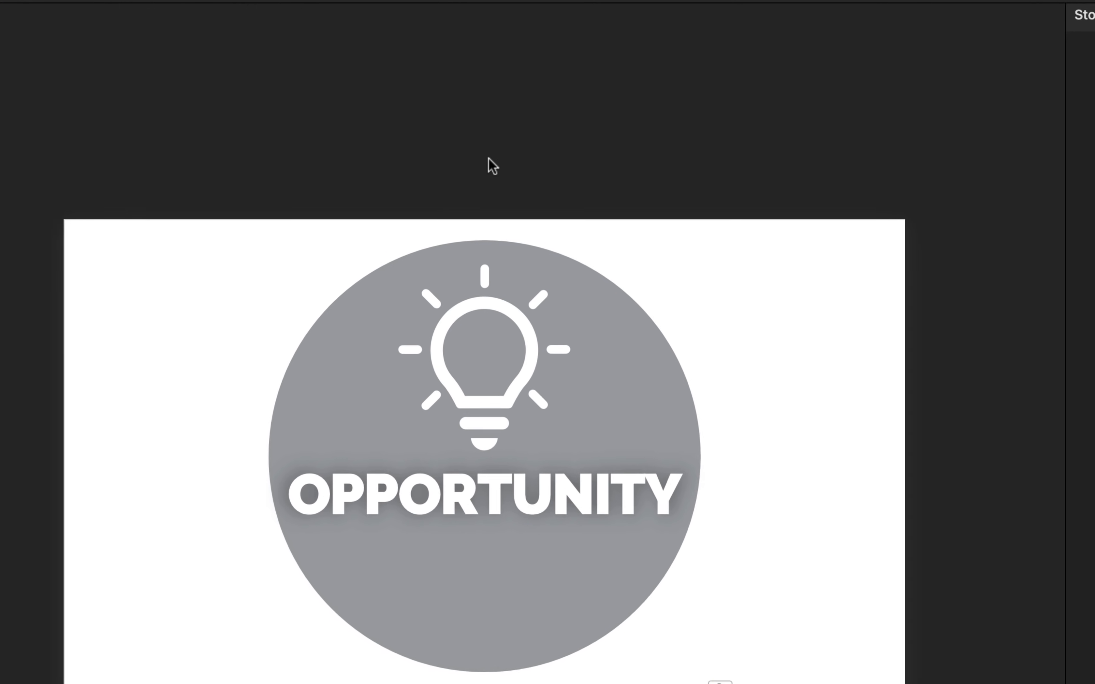
Step: Return to Presentation1 and set slide 3's background to a picture fill using the copied mountain photo
{"action": "right_click", "coordinate": [482, 194]}
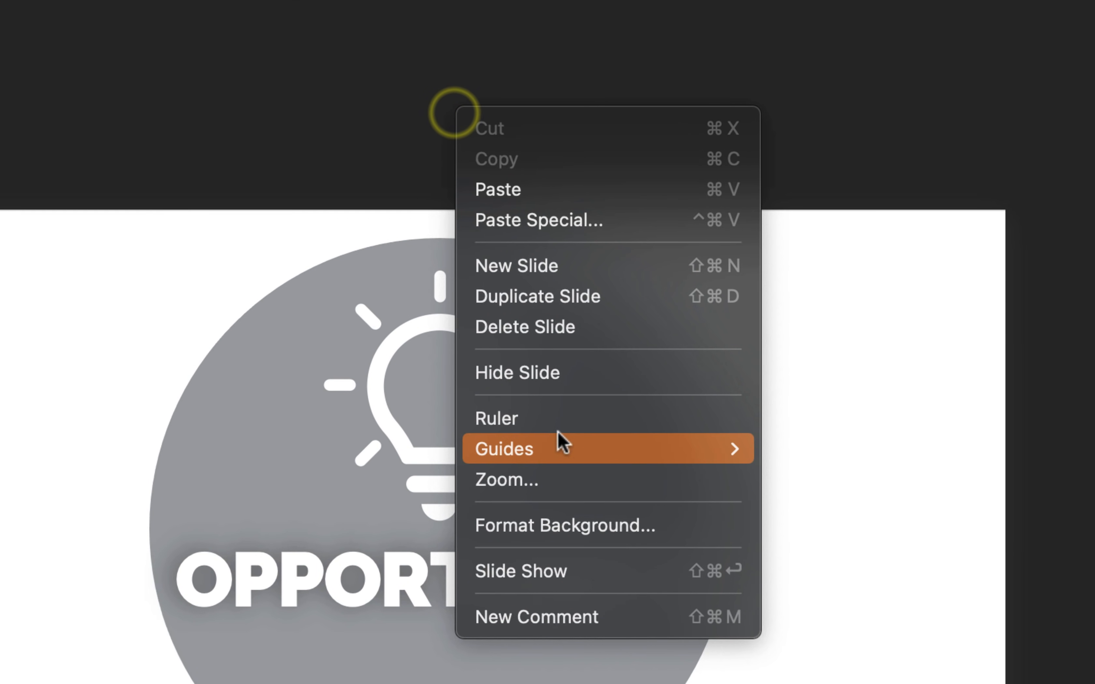
{"action": "left_click", "coordinate": [580, 524]}
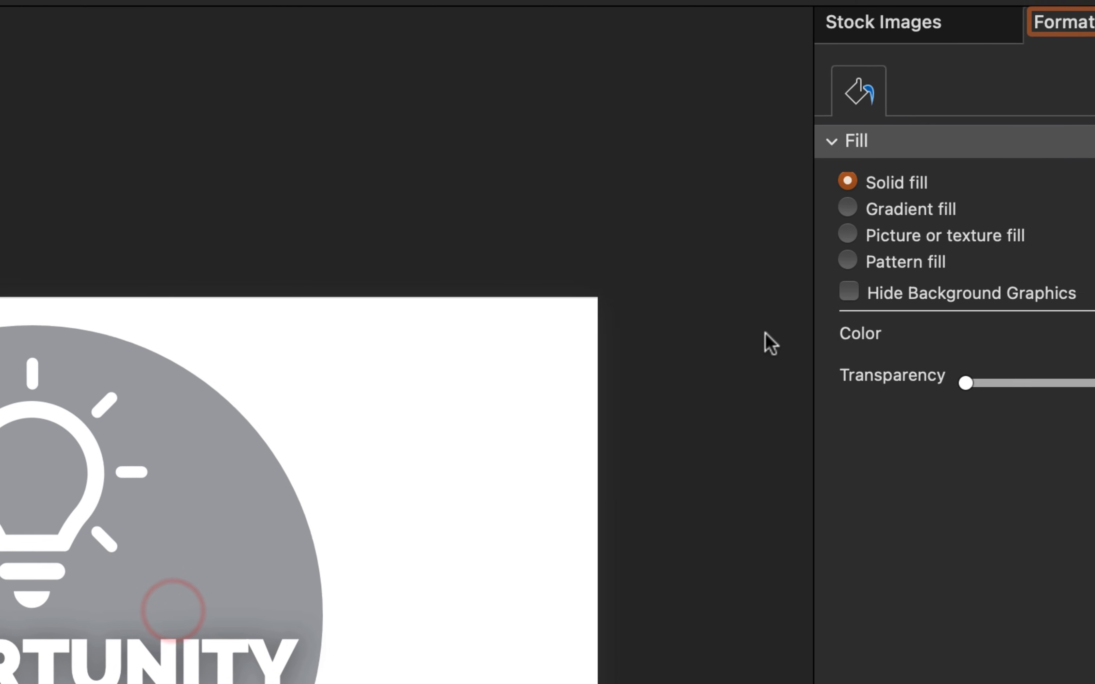
{"action": "left_click", "coordinate": [713, 266]}
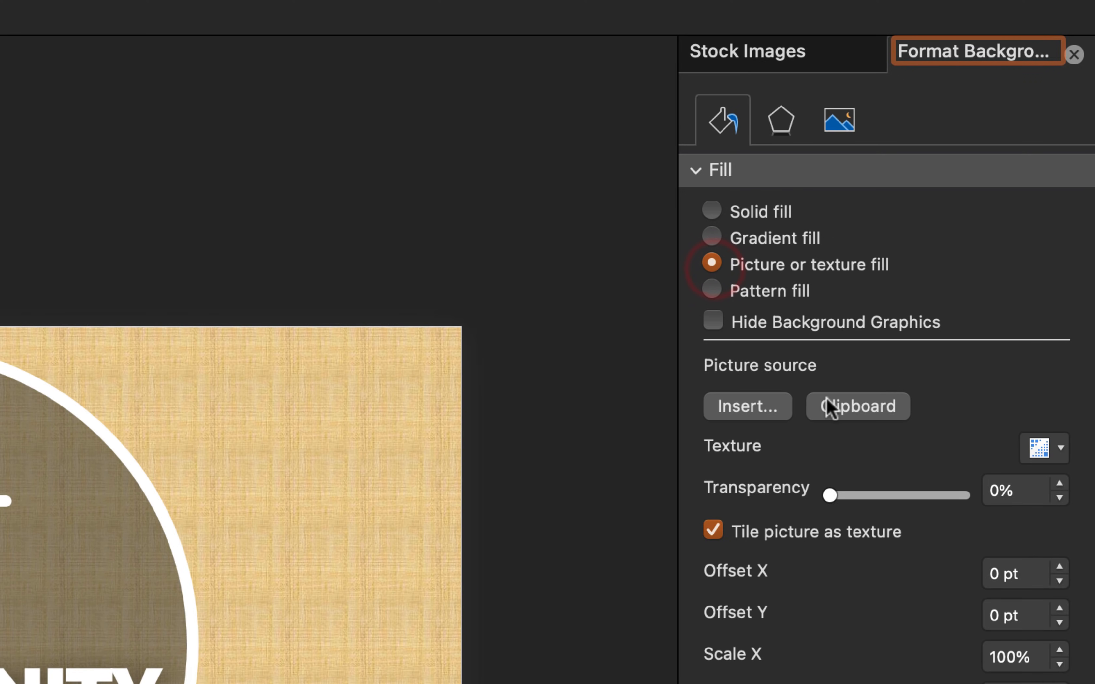
{"action": "left_click", "coordinate": [850, 406]}
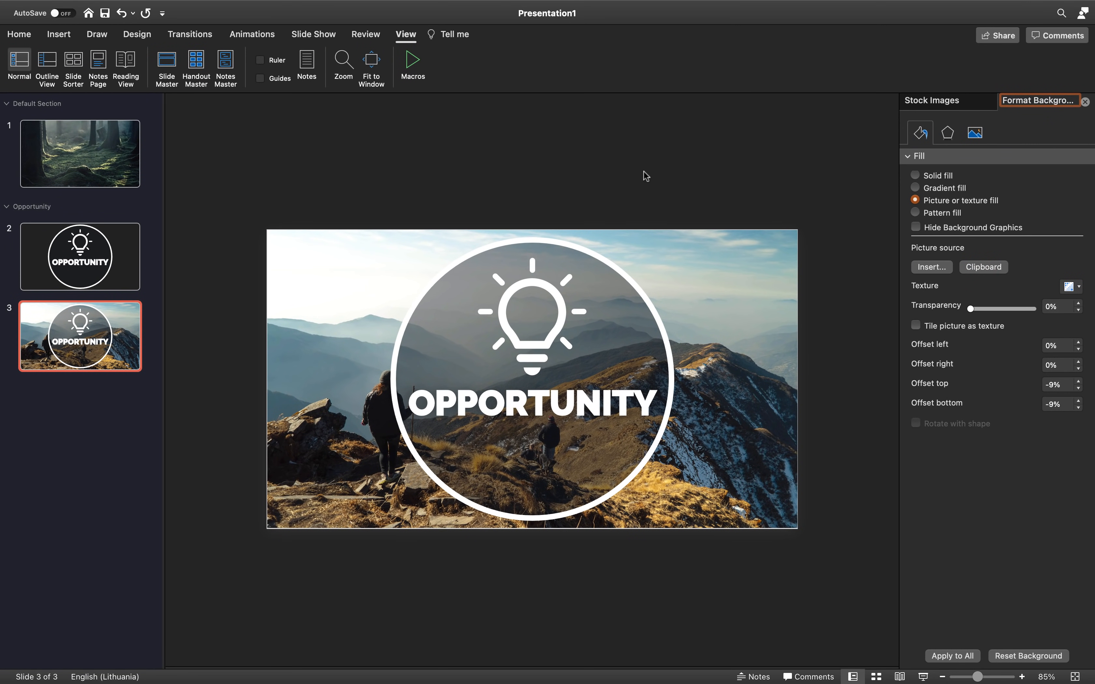
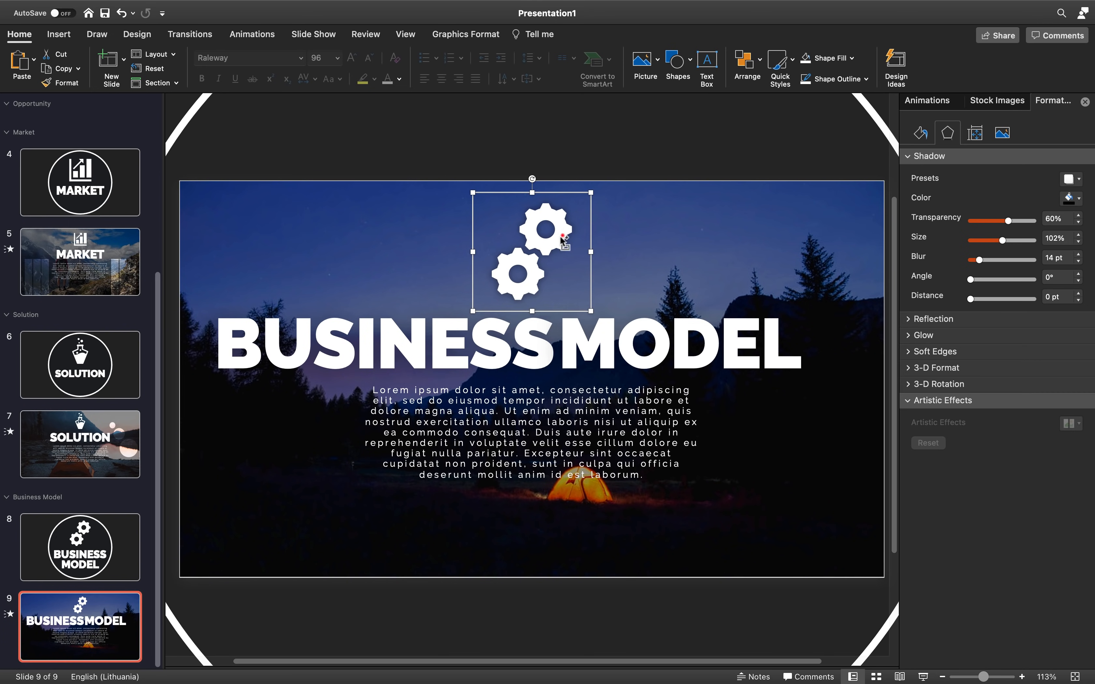
Step: Duplicate the gears icon on slide 9 and enlarge the copy to about 16.82 cm square over the start of the title
{"action": "left_click_drag", "start_coordinate": [561, 237], "coordinate": [358, 258]}
{"action": "left_click_drag", "start_coordinate": [388, 217], "coordinate": [584, 134]}
{"action": "left_click_drag", "start_coordinate": [478, 157], "coordinate": [373, 276]}
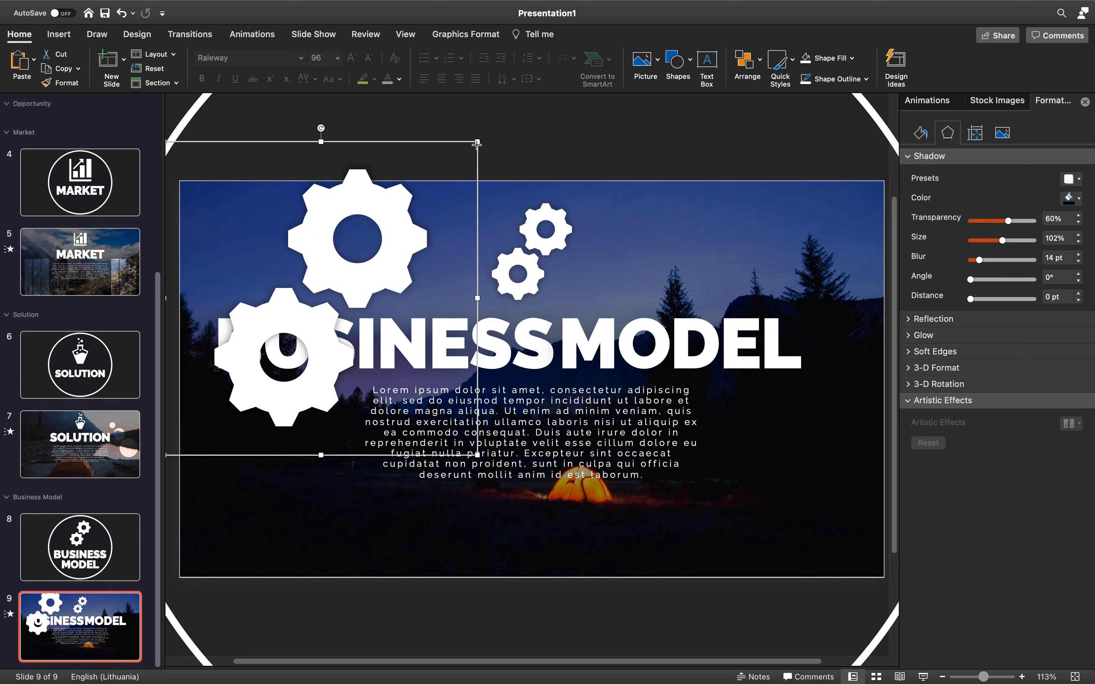
{"action": "left_click_drag", "start_coordinate": [476, 143], "coordinate": [513, 106]}
{"action": "left_click_drag", "start_coordinate": [428, 233], "coordinate": [397, 249]}
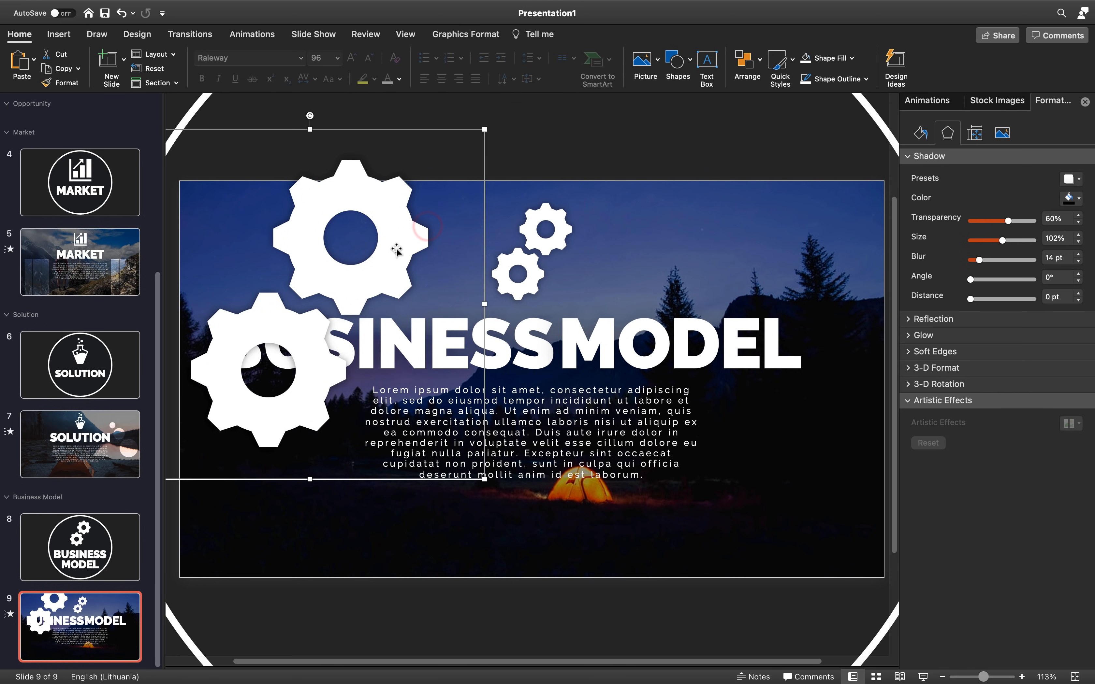
Step: Draw a closed freeform shape around the upper gear of the enlarged icon
{"action": "left_click", "coordinate": [59, 34]}
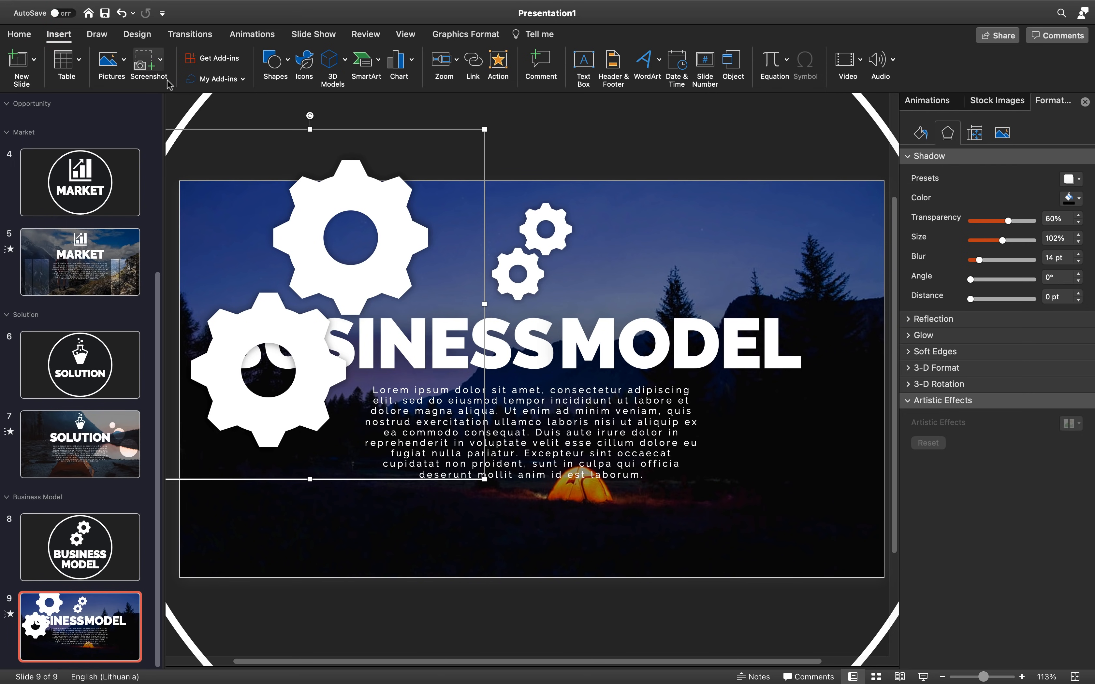
{"action": "left_click", "coordinate": [284, 68]}
{"action": "left_click", "coordinate": [516, 107]}
{"action": "left_click_drag", "start_coordinate": [269, 112], "coordinate": [250, 252]}
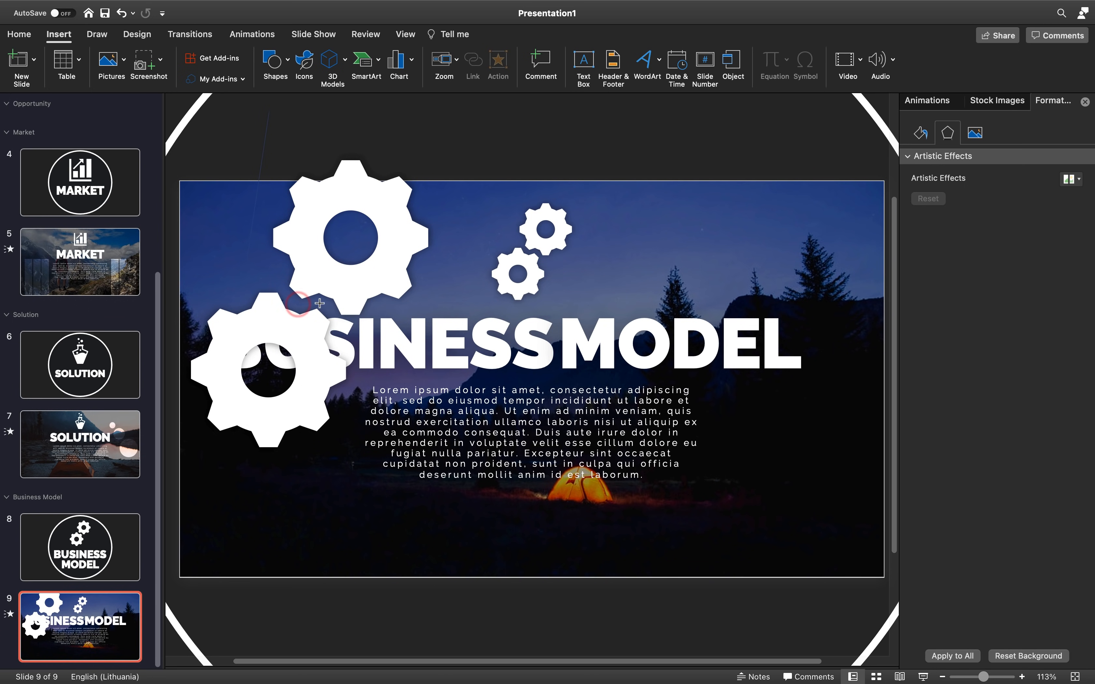
{"action": "left_click", "coordinate": [352, 336]}
{"action": "left_click", "coordinate": [407, 316]}
{"action": "left_click", "coordinate": [457, 257]}
{"action": "left_click", "coordinate": [272, 112]}
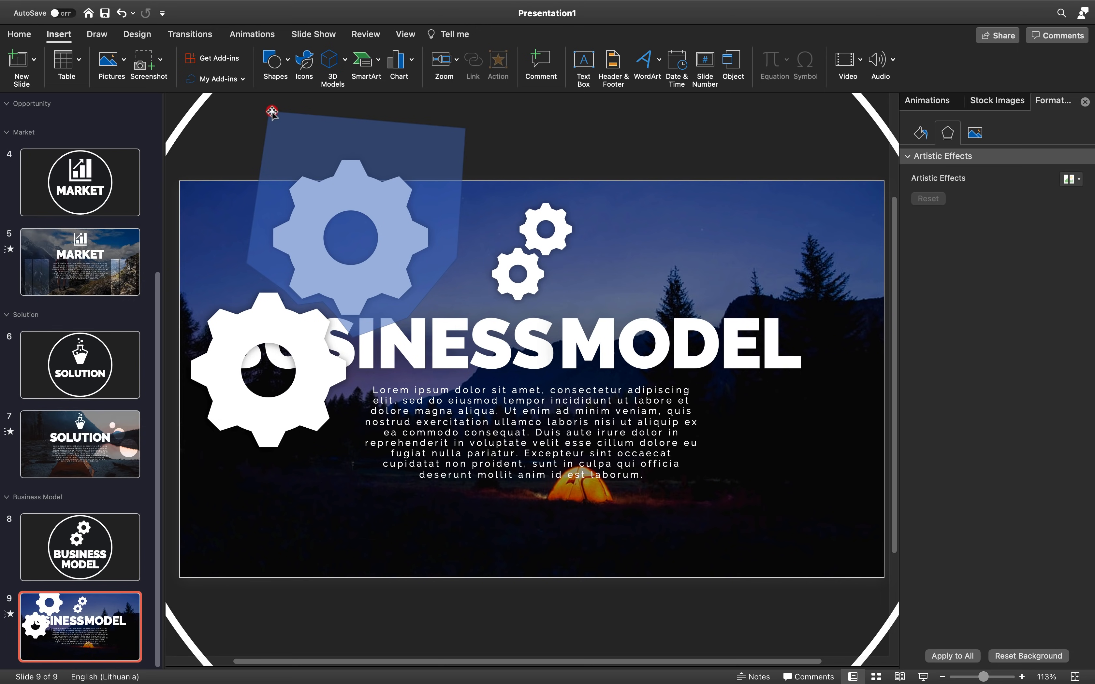
Step: Convert the enlarged gears icon to a shape
{"action": "left_click", "coordinate": [322, 366]}
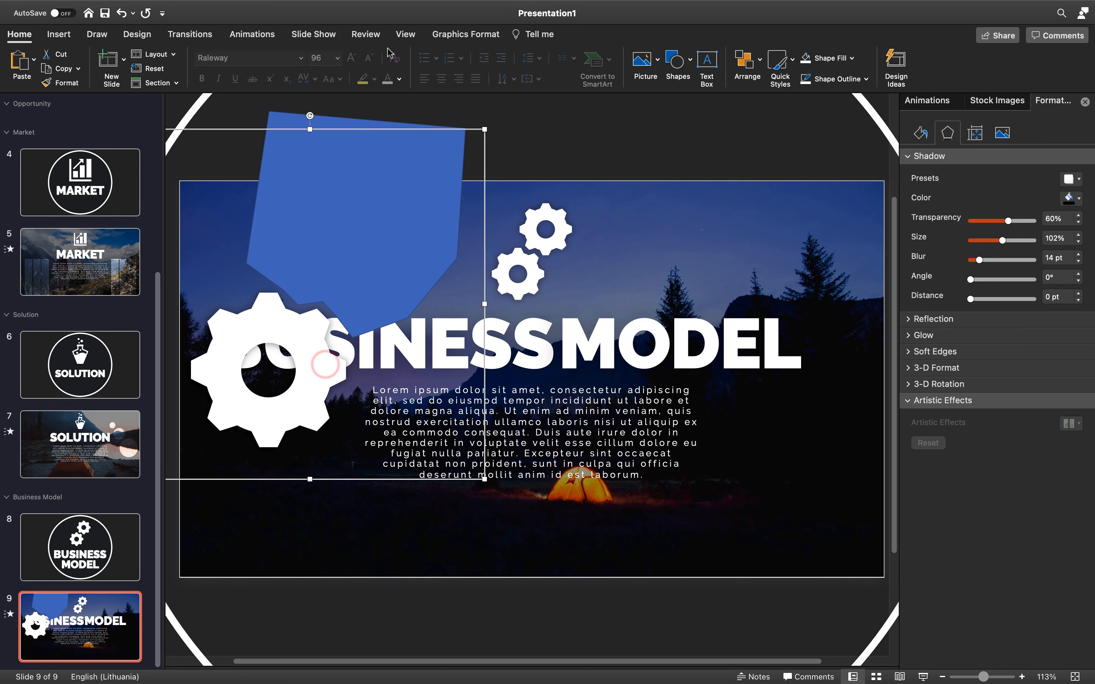
{"action": "left_click", "coordinate": [466, 34]}
{"action": "left_click", "coordinate": [62, 67]}
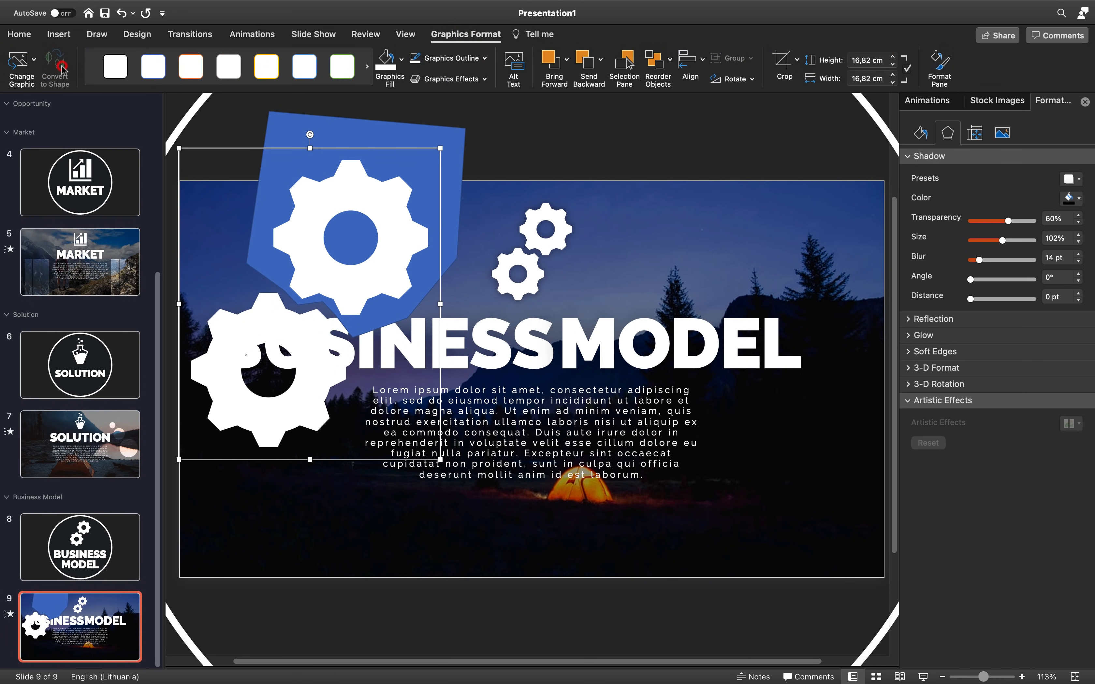
{"action": "left_click", "coordinate": [552, 148]}
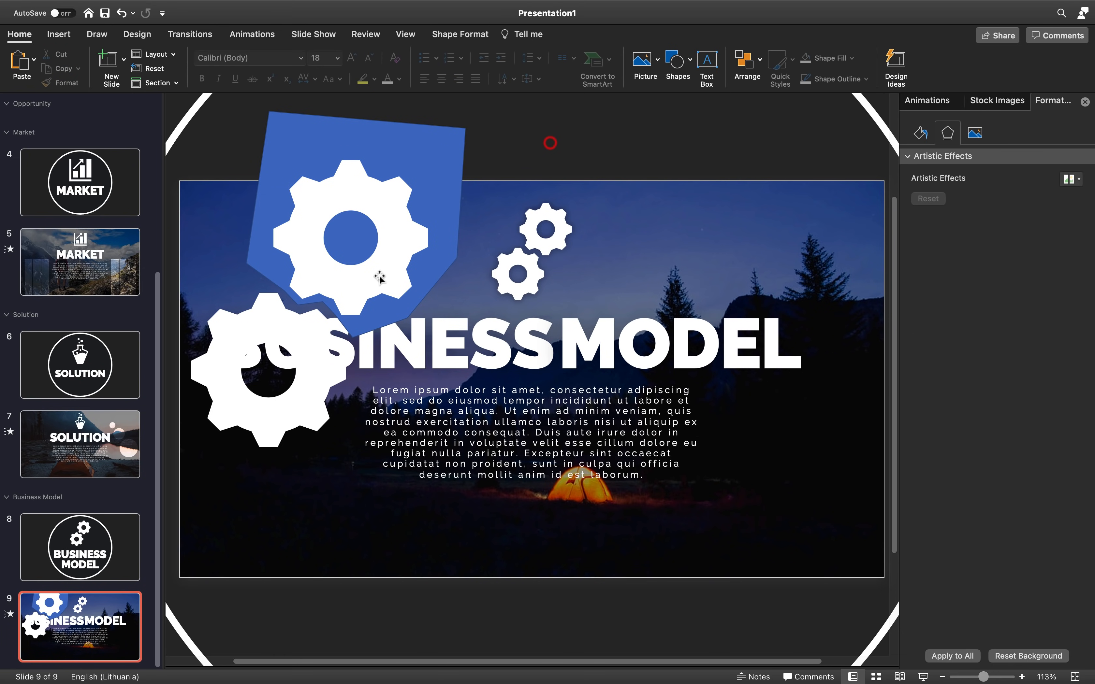
Step: Try to merge the enlarged gears with the blue freeform shape, and delete the freeform
{"action": "left_click", "coordinate": [301, 342]}
{"action": "left_click", "coordinate": [421, 134], "text": "shift"}
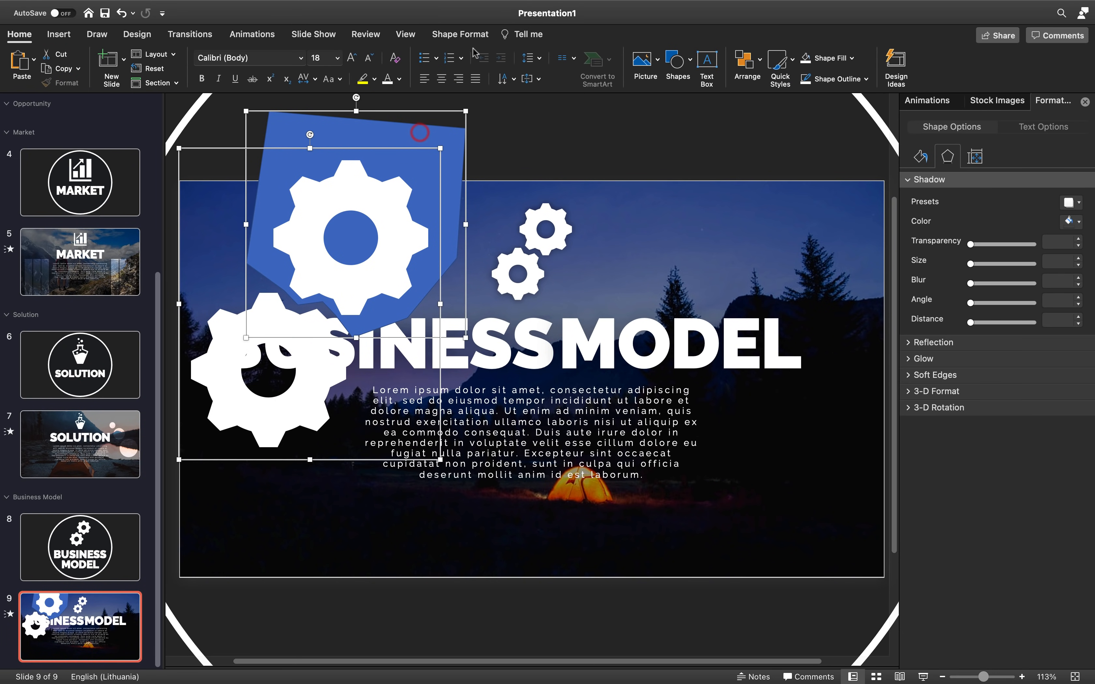
{"action": "left_click", "coordinate": [462, 33]}
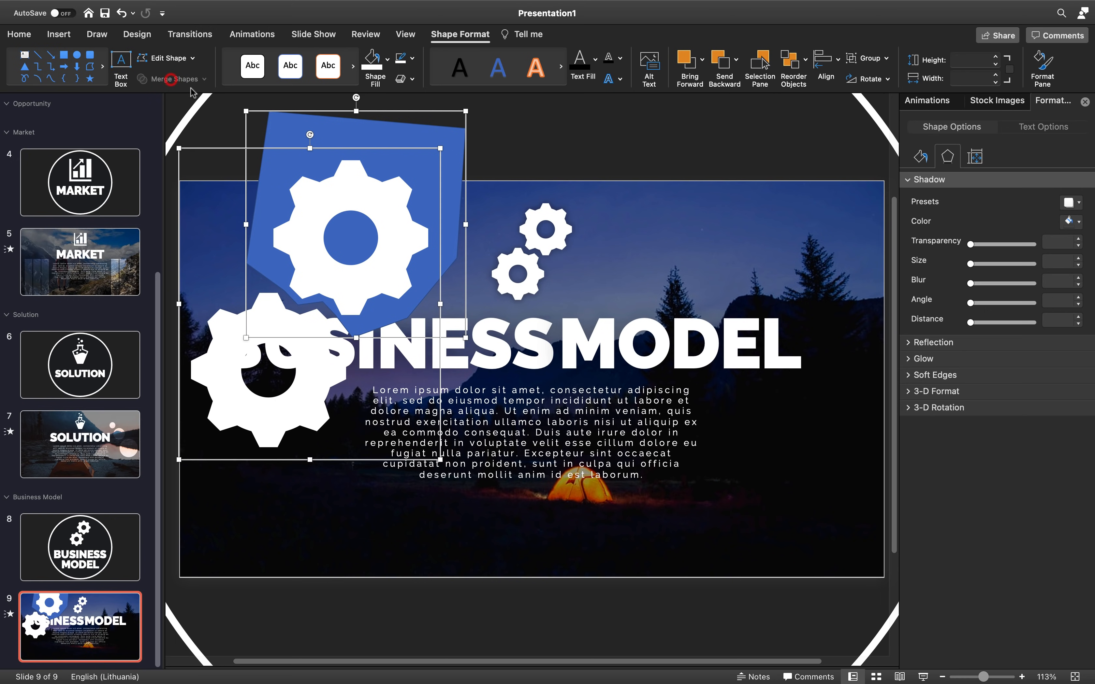
{"action": "left_click", "coordinate": [529, 136]}
{"action": "left_click", "coordinate": [448, 138]}
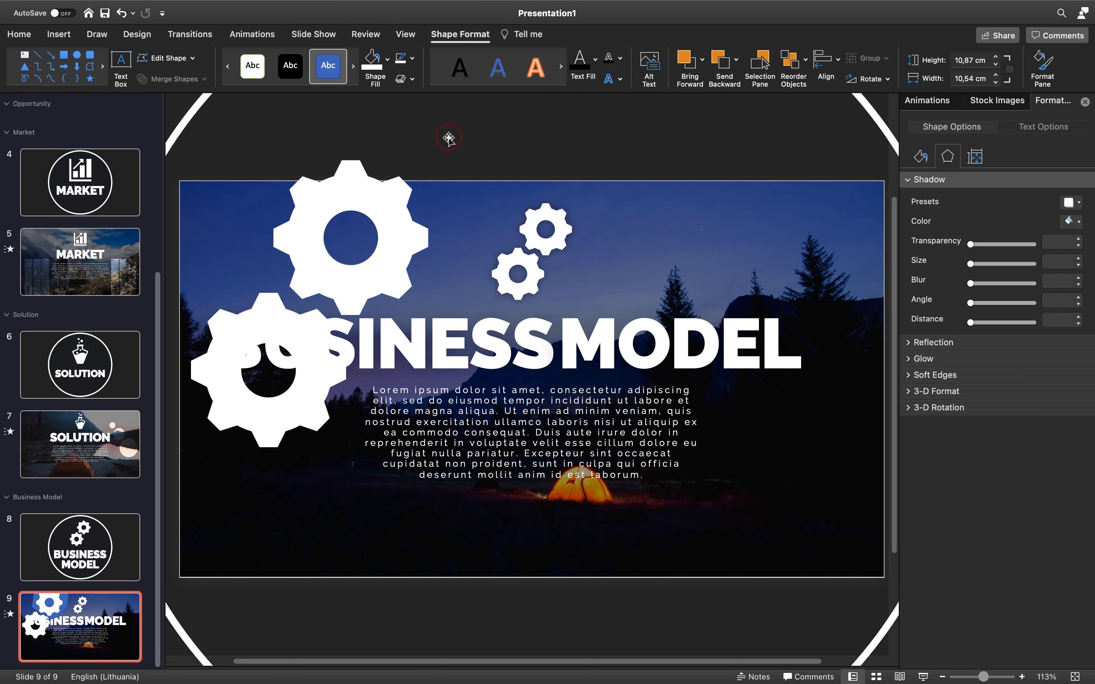
Step: Move the enlarged gears shape closer to the small gears icon and fill it with black
{"action": "left_click", "coordinate": [397, 202]}
{"action": "left_click", "coordinate": [397, 201]}
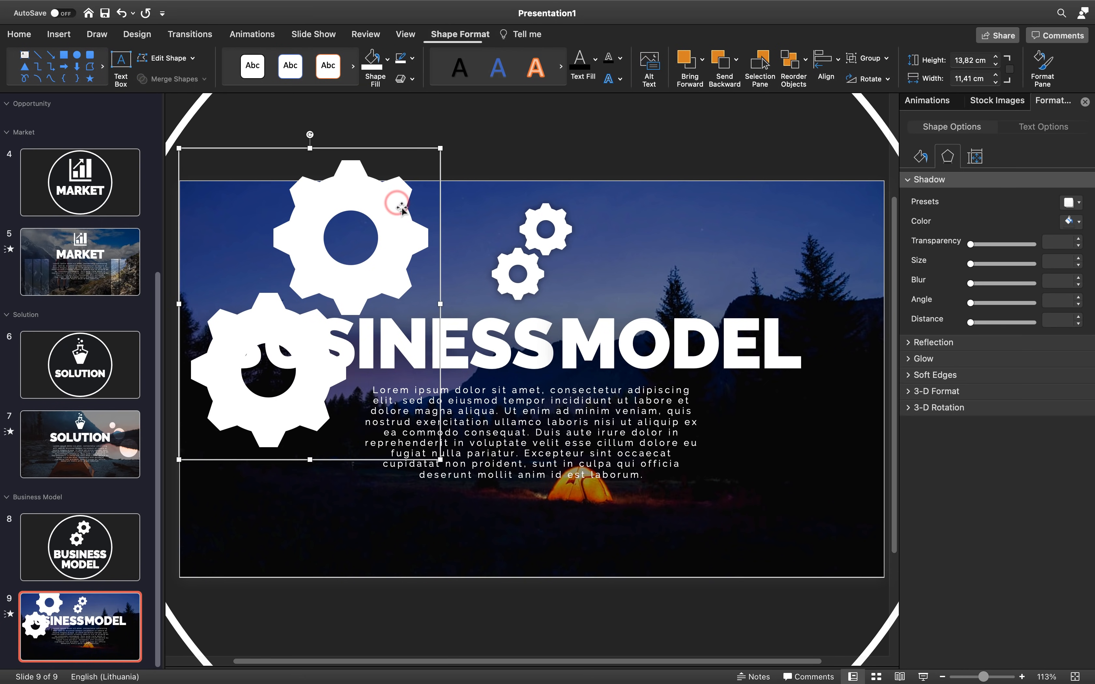
{"action": "left_click_drag", "start_coordinate": [396, 201], "coordinate": [451, 181]}
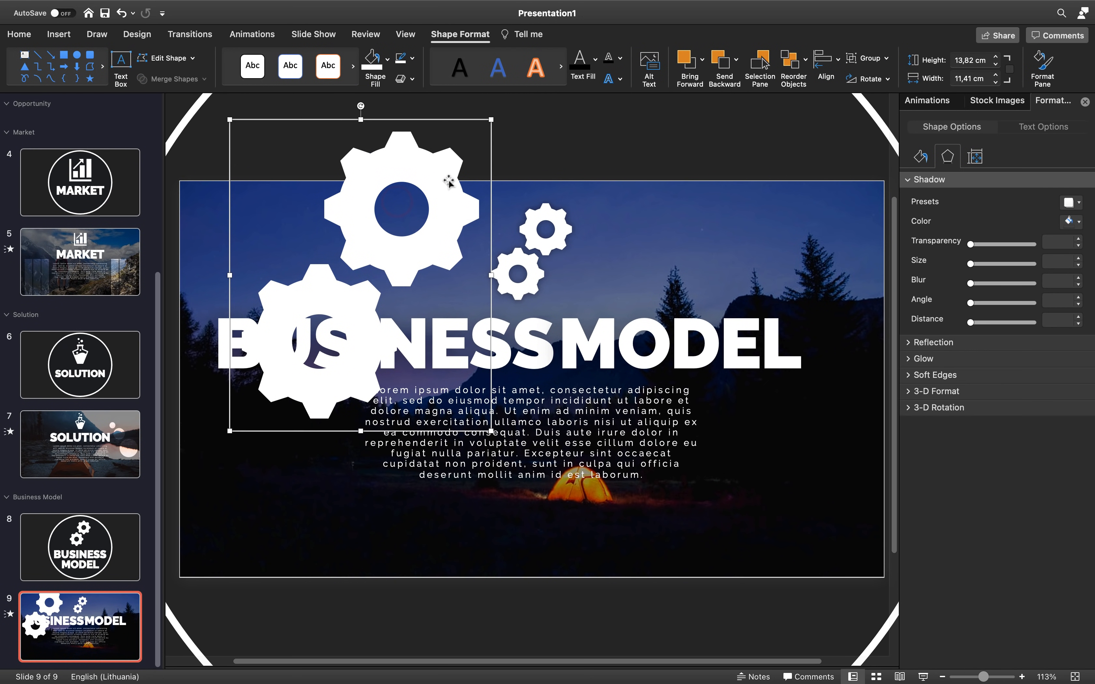
{"action": "left_click", "coordinate": [388, 59]}
{"action": "left_click", "coordinate": [383, 122]}
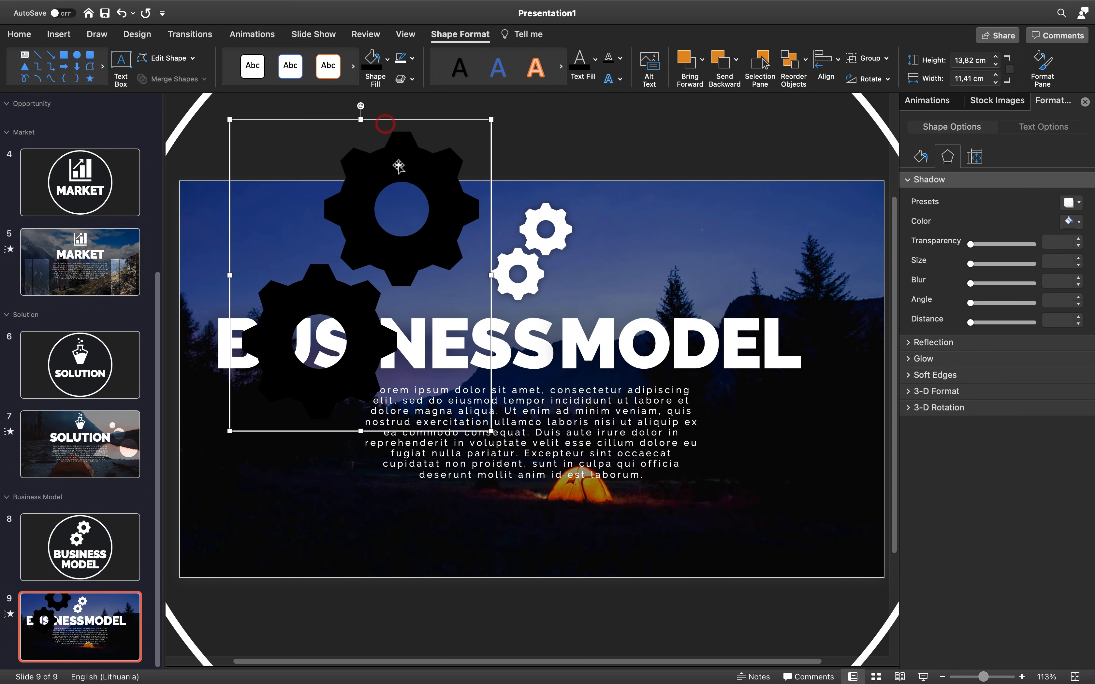
Step: Cut the black gears from slide 9, switch to Inkscape and paste them inside the blank page of gear.svg
{"action": "key", "text": "super+x"}
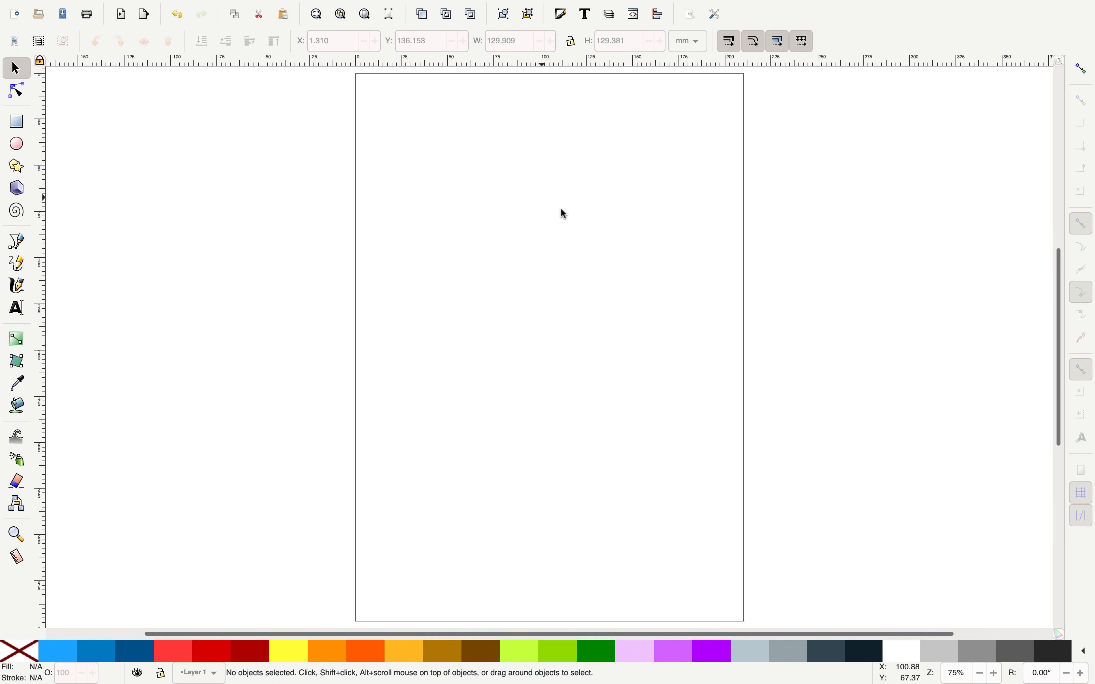
{"action": "mouse_move", "coordinate": [179, 6]}
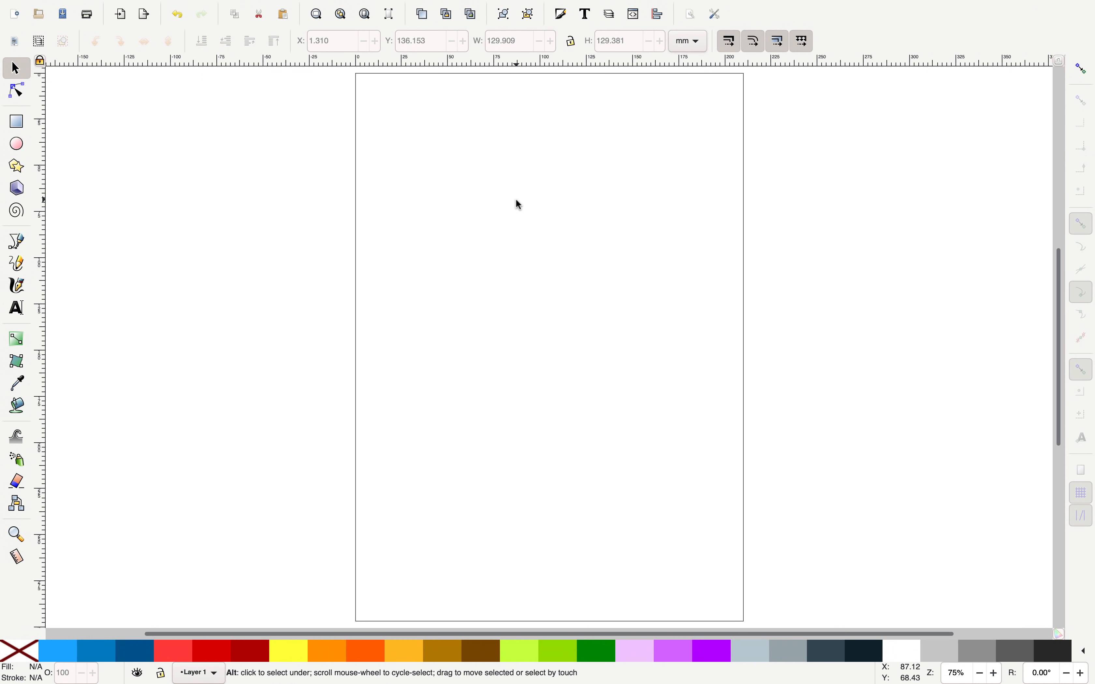
{"action": "key", "text": "super+v"}
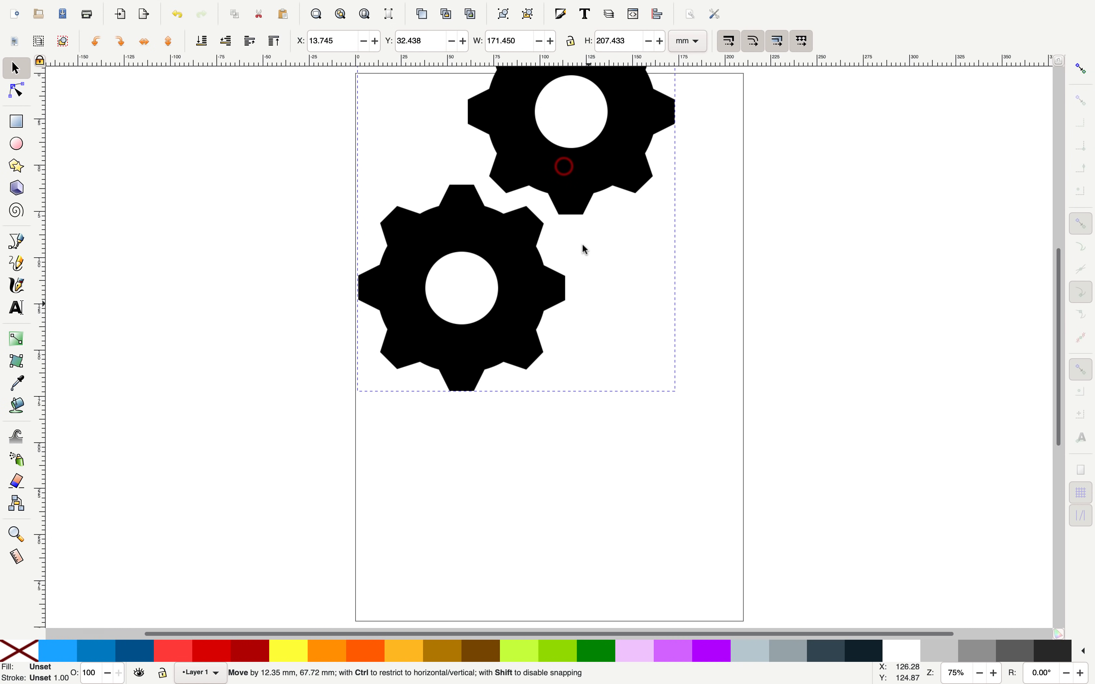
{"action": "left_click", "coordinate": [317, 168]}
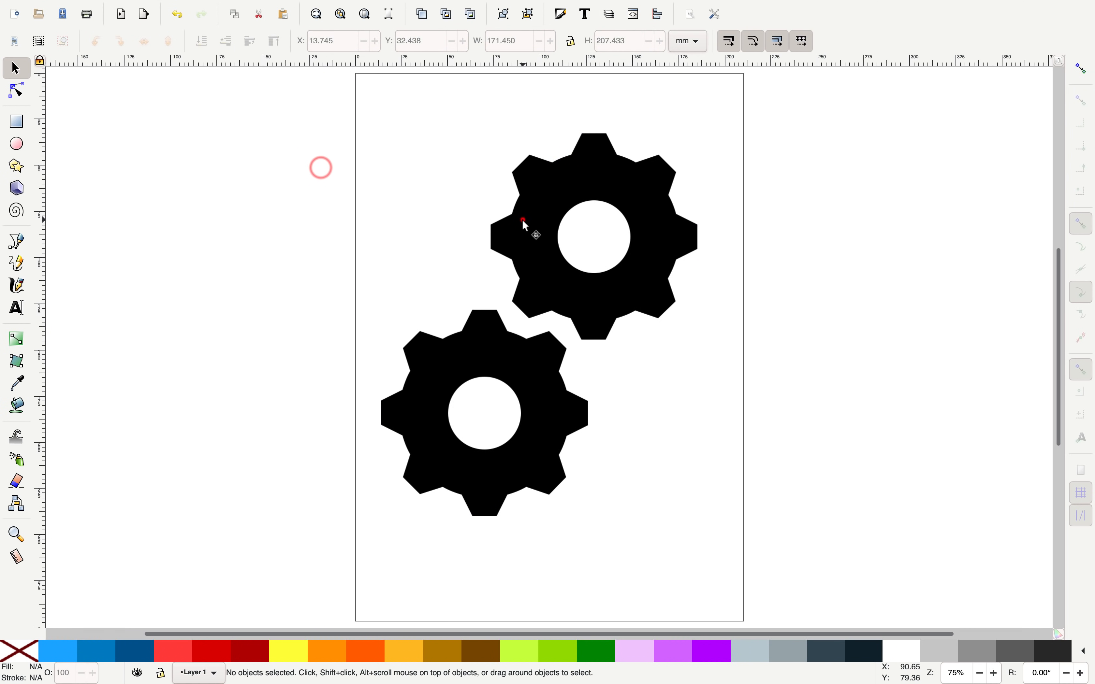
Step: Trace the gears image into a vector path using a single scan with brightness cutoff at threshold 0.450
{"action": "left_click", "coordinate": [524, 220]}
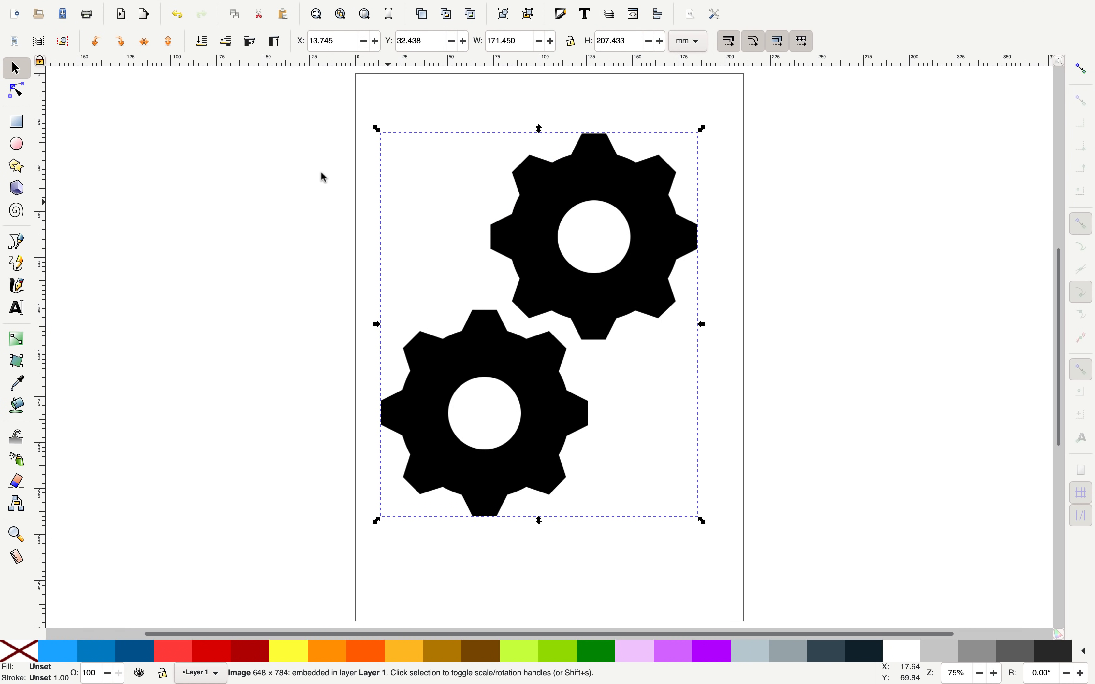
{"action": "left_click", "coordinate": [264, 12]}
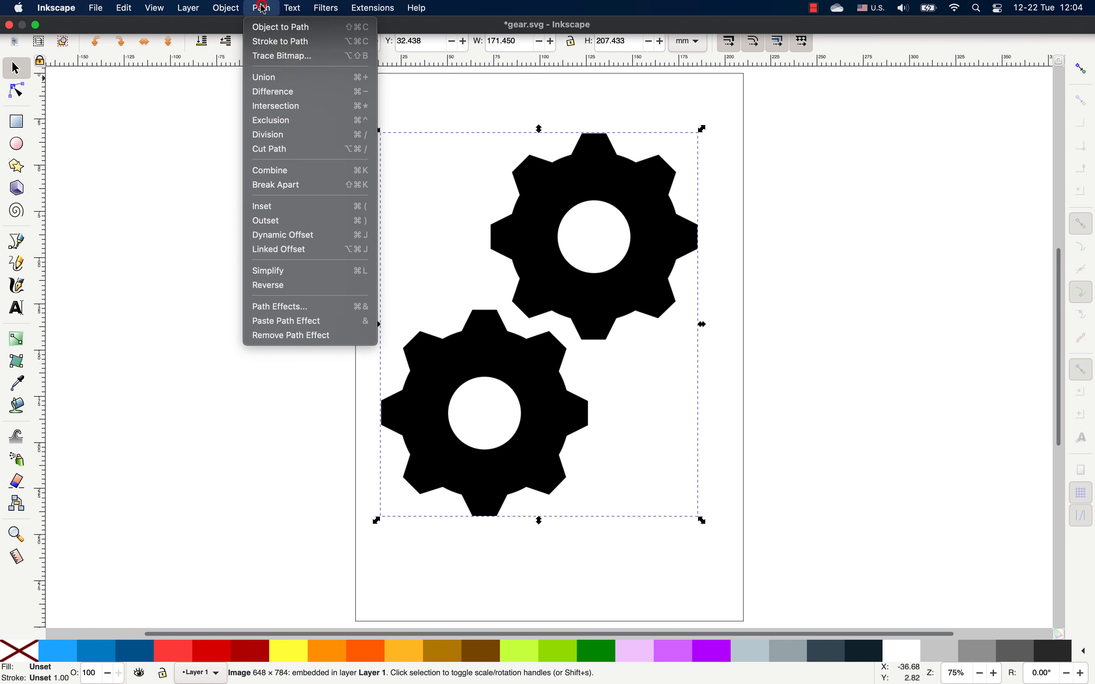
{"action": "left_click", "coordinate": [284, 57]}
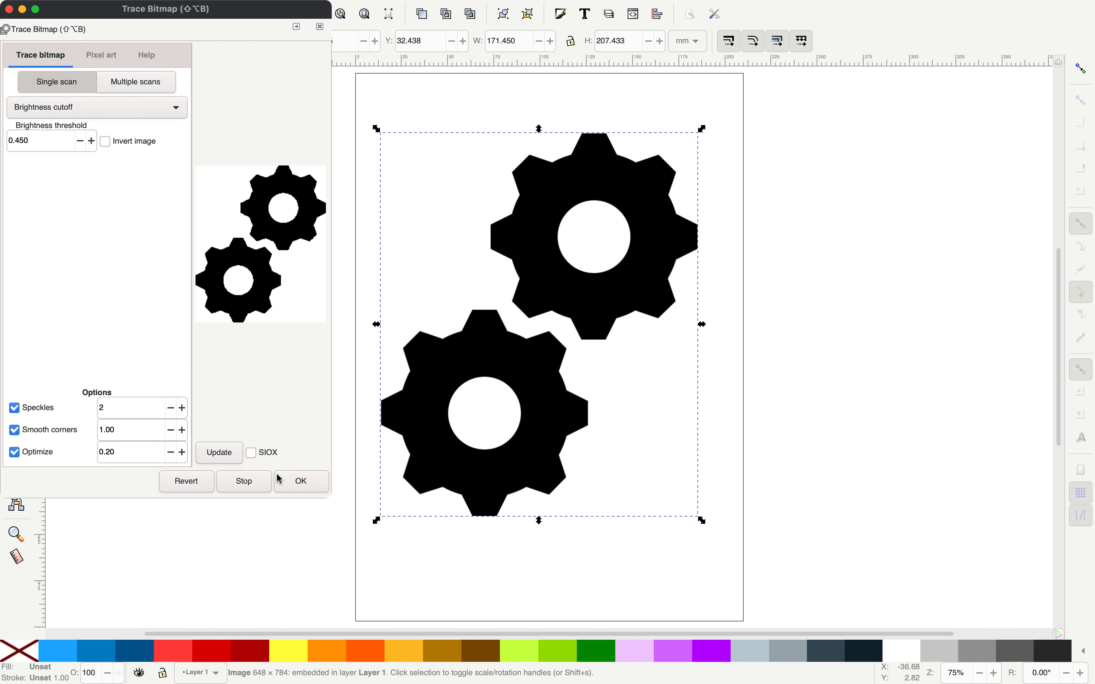
{"action": "left_click", "coordinate": [306, 481]}
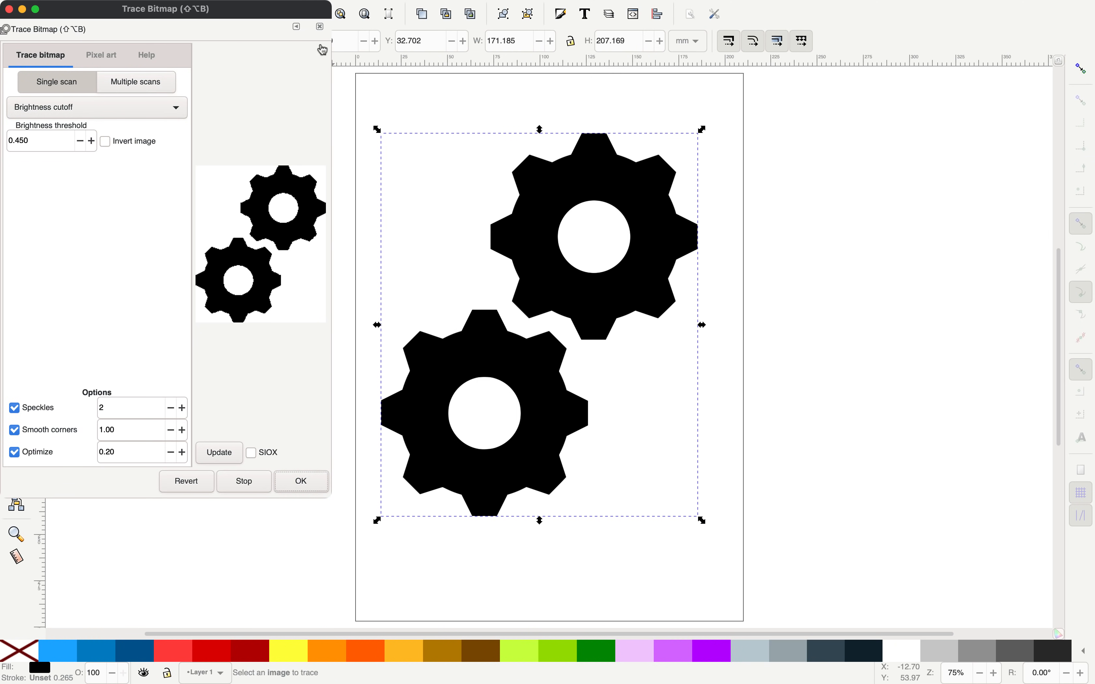
{"action": "left_click", "coordinate": [9, 11]}
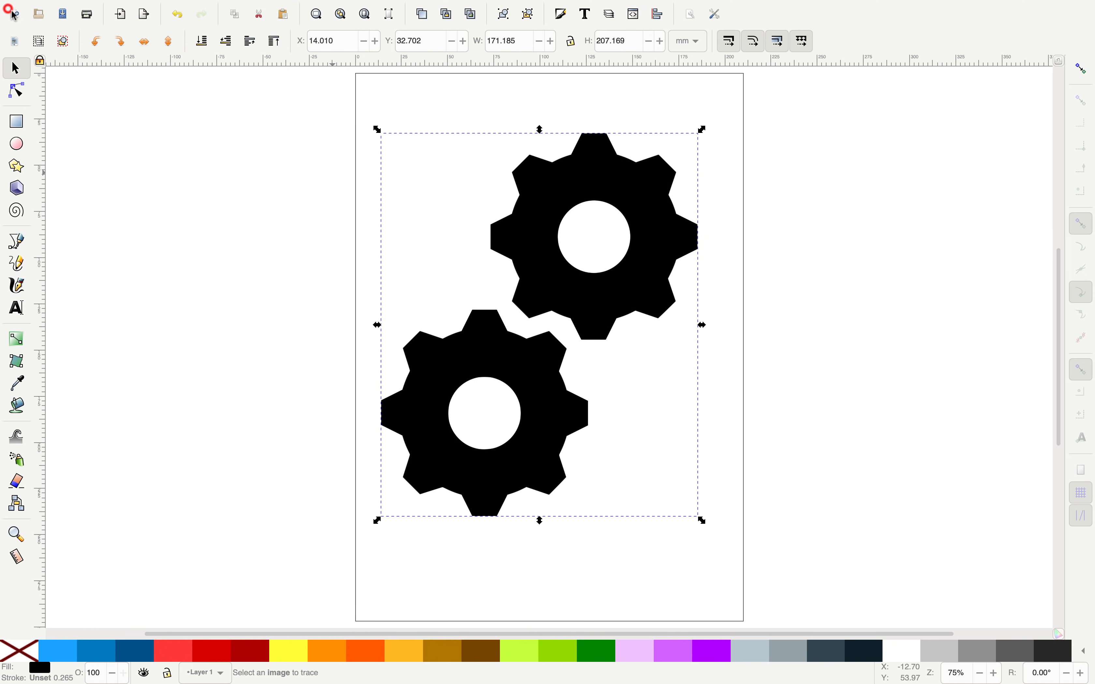
Step: Move the traced gears beside the original image and fill them with dark blue
{"action": "left_click_drag", "start_coordinate": [542, 243], "coordinate": [563, 257]}
{"action": "left_click_drag", "start_coordinate": [799, 288], "coordinate": [776, 298]}
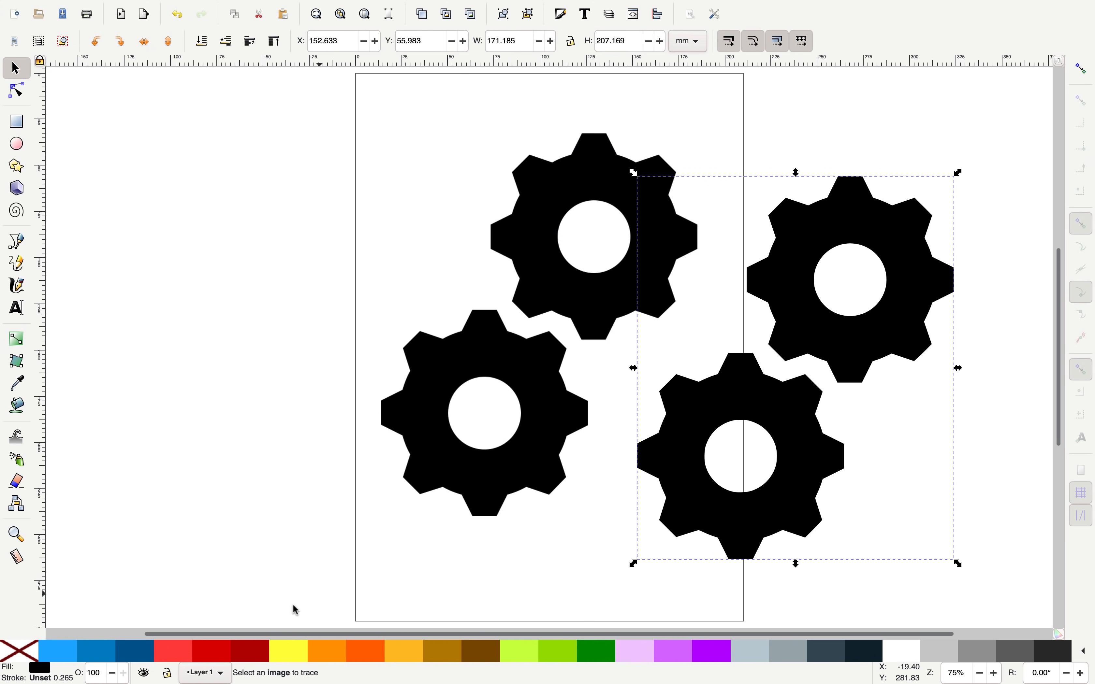
{"action": "left_click", "coordinate": [137, 655]}
Step: Delete the original black gears image and move the blue traced gears into its place on the page
{"action": "left_click", "coordinate": [611, 287]}
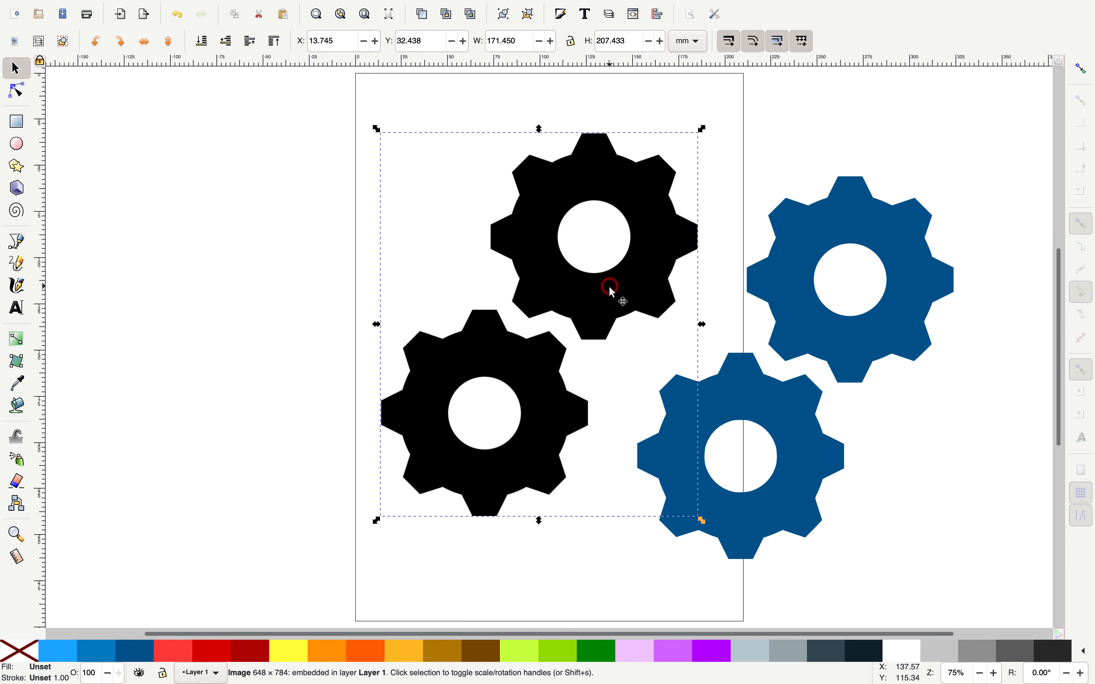
{"action": "key", "text": "Delete"}
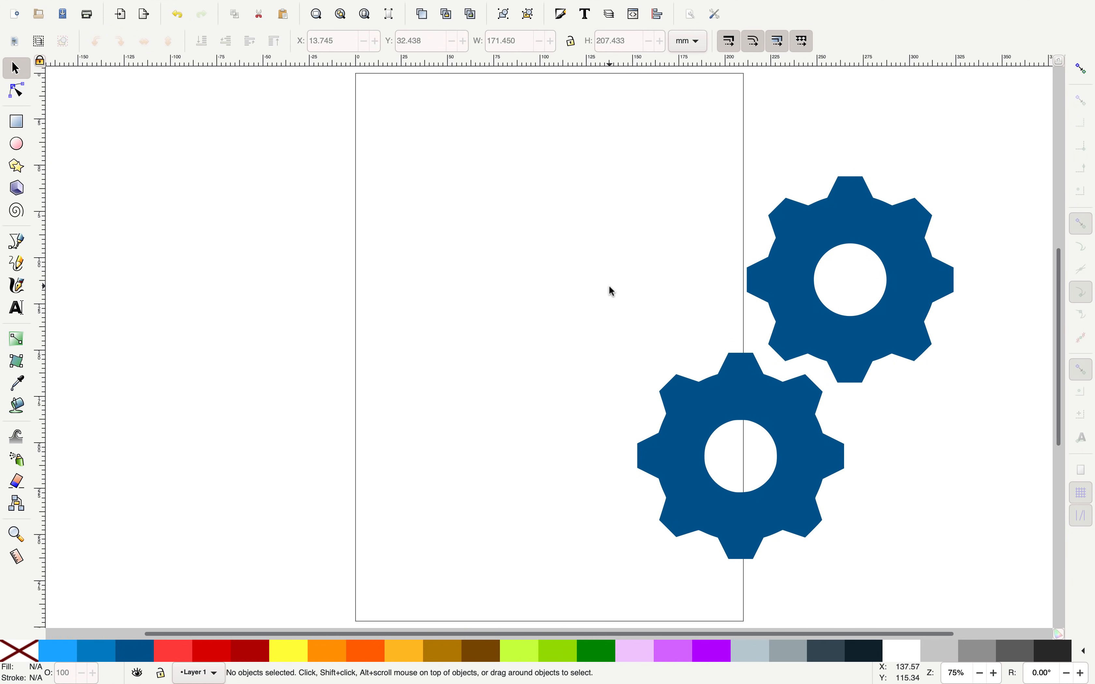
{"action": "left_click", "coordinate": [794, 264]}
{"action": "left_click_drag", "start_coordinate": [793, 258], "coordinate": [537, 226]}
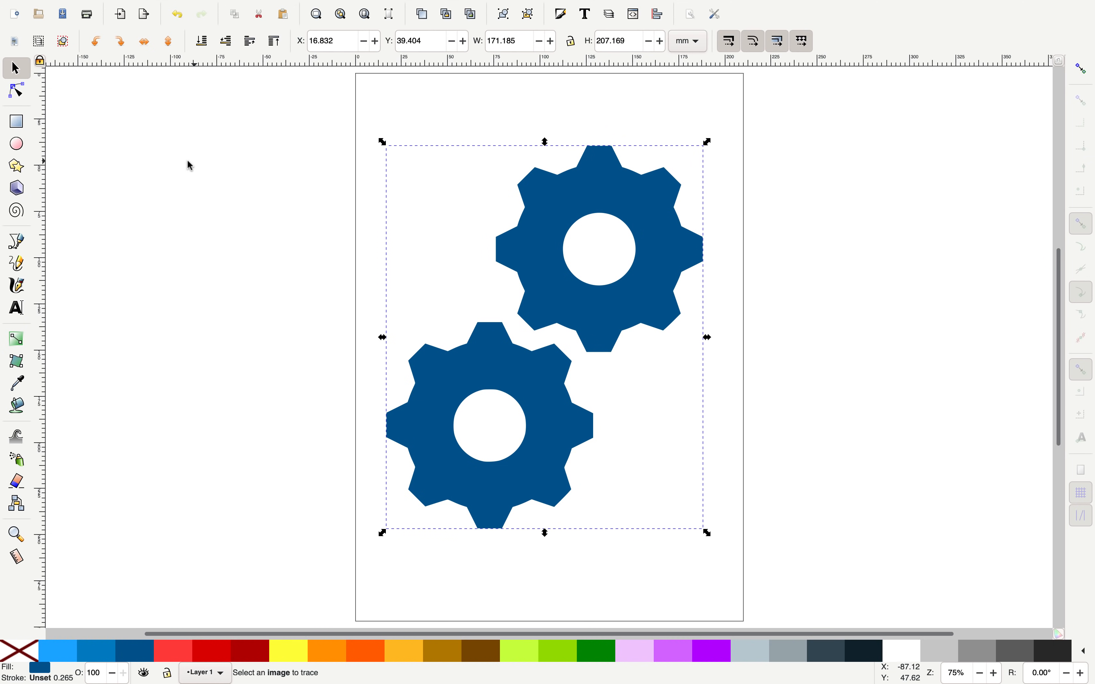
Step: Draw a closed straight-segment path around the upper gear with the Bezier pen, running through the gap between both gears
{"action": "left_click", "coordinate": [172, 187]}
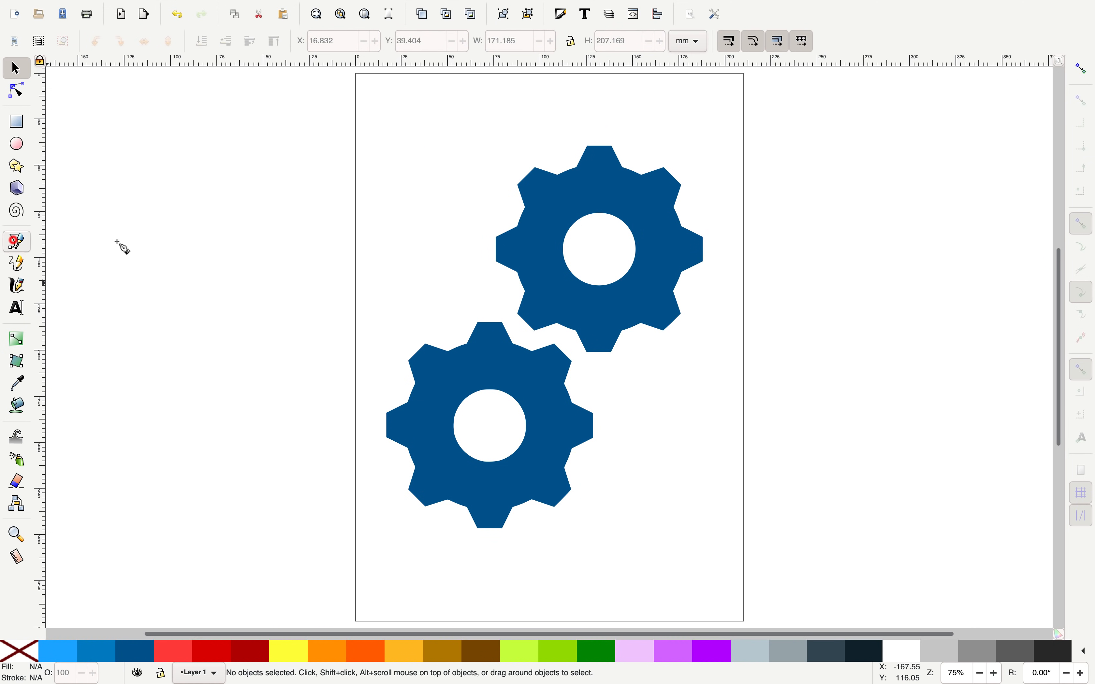
{"action": "left_click", "coordinate": [506, 128]}
{"action": "left_click", "coordinate": [462, 278]}
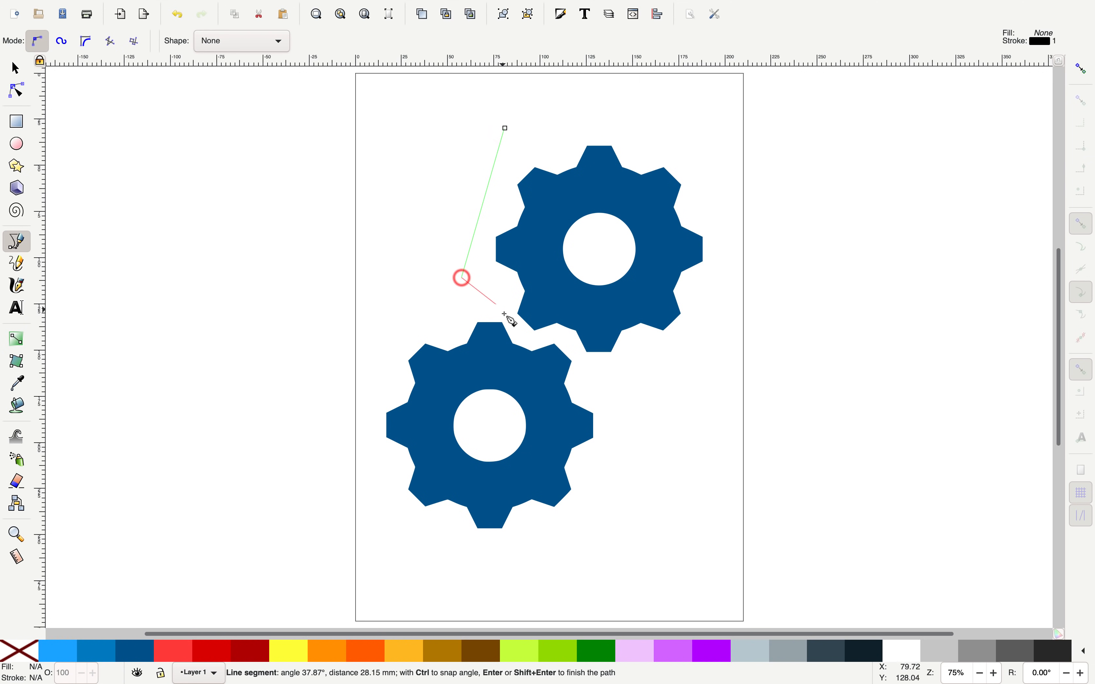
{"action": "left_click", "coordinate": [504, 314]}
{"action": "left_click", "coordinate": [525, 340]}
{"action": "left_click", "coordinate": [560, 336]}
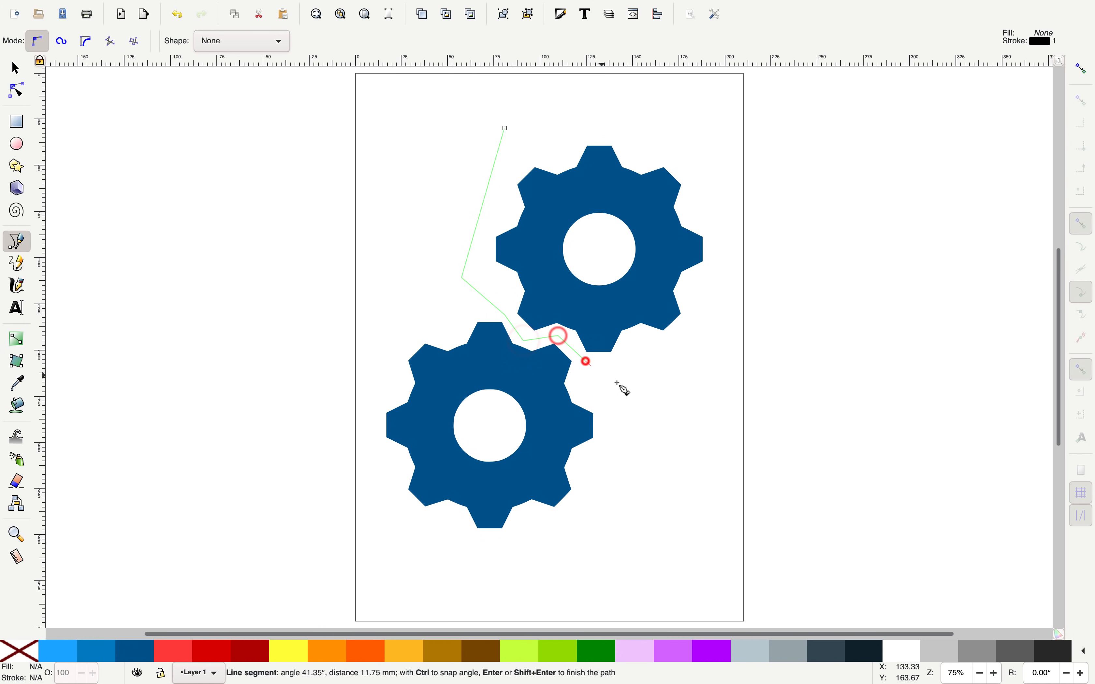
{"action": "left_click", "coordinate": [586, 362]}
{"action": "left_click", "coordinate": [627, 382]}
{"action": "left_click", "coordinate": [679, 362]}
{"action": "left_click", "coordinate": [723, 290]}
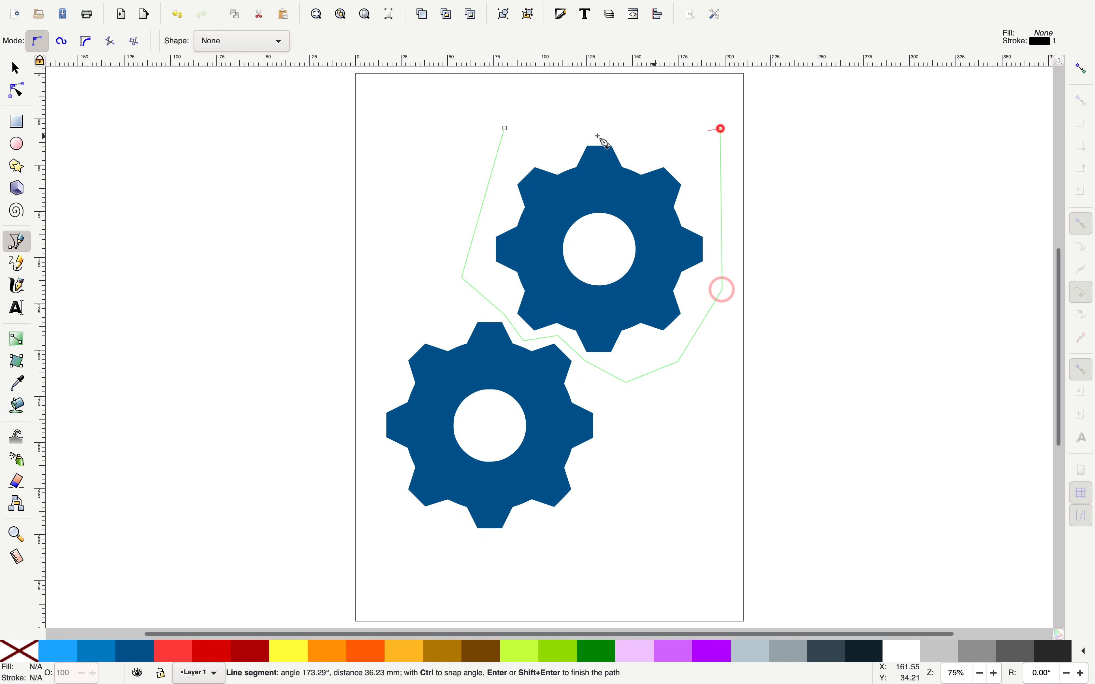
{"action": "left_click", "coordinate": [506, 129]}
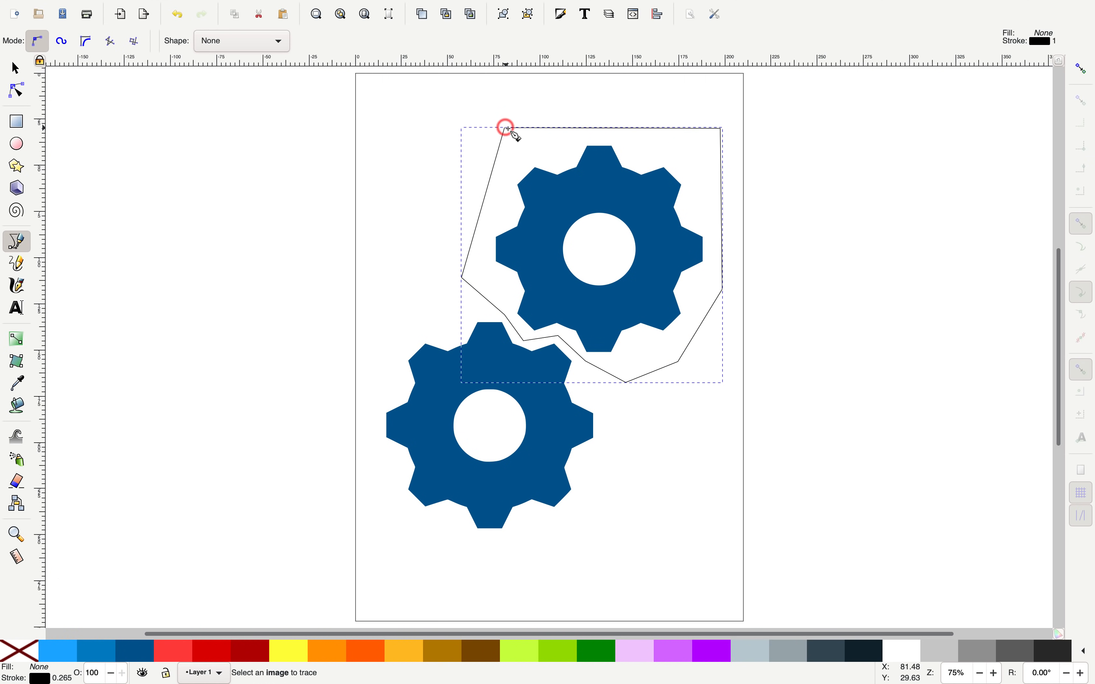
Step: Subtract the drawn outline from the traced gears with Difference so only the lower gear is kept
{"action": "left_click", "coordinate": [18, 68]}
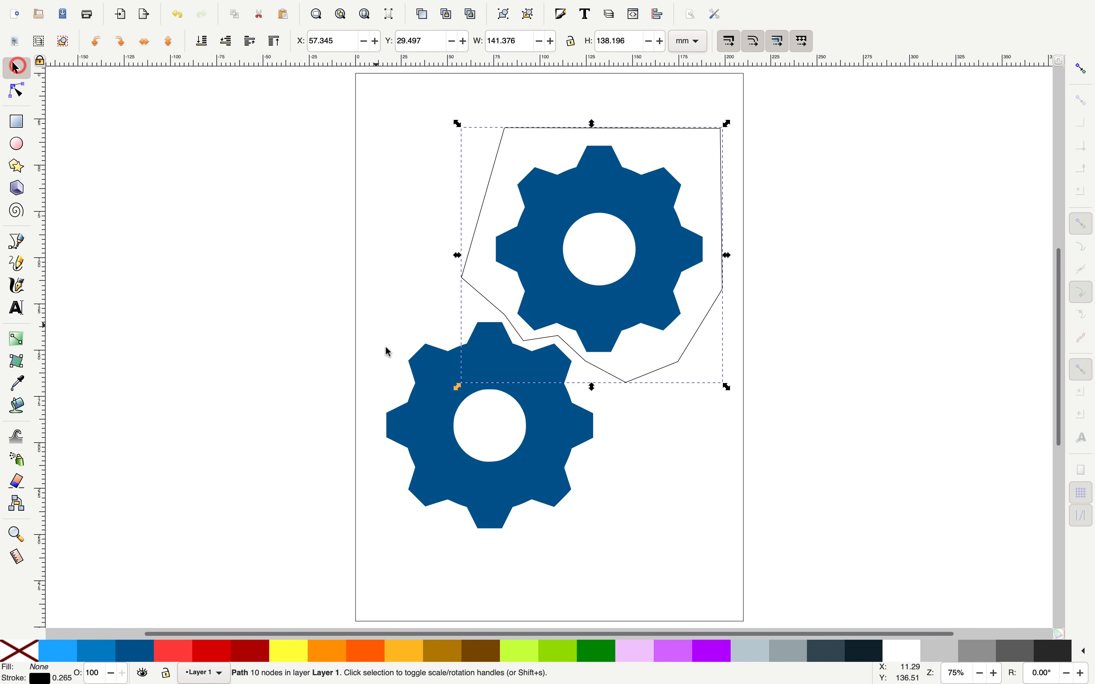
{"action": "left_click", "coordinate": [433, 381]}
{"action": "left_click", "coordinate": [515, 127], "text": "shift"}
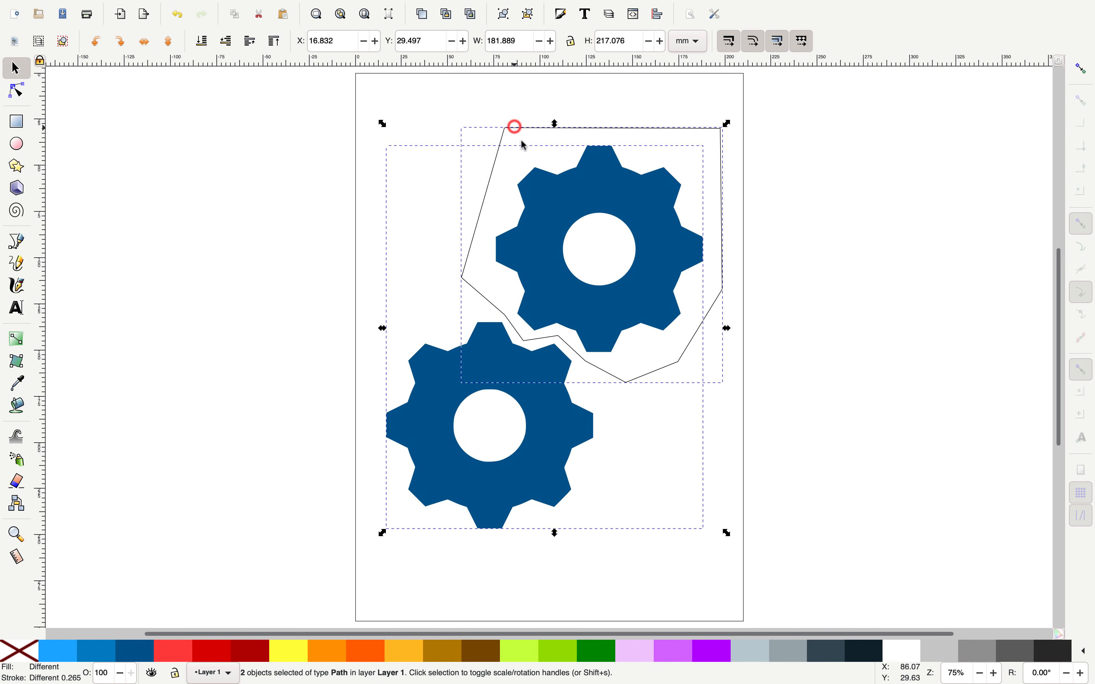
{"action": "left_click", "coordinate": [262, 7]}
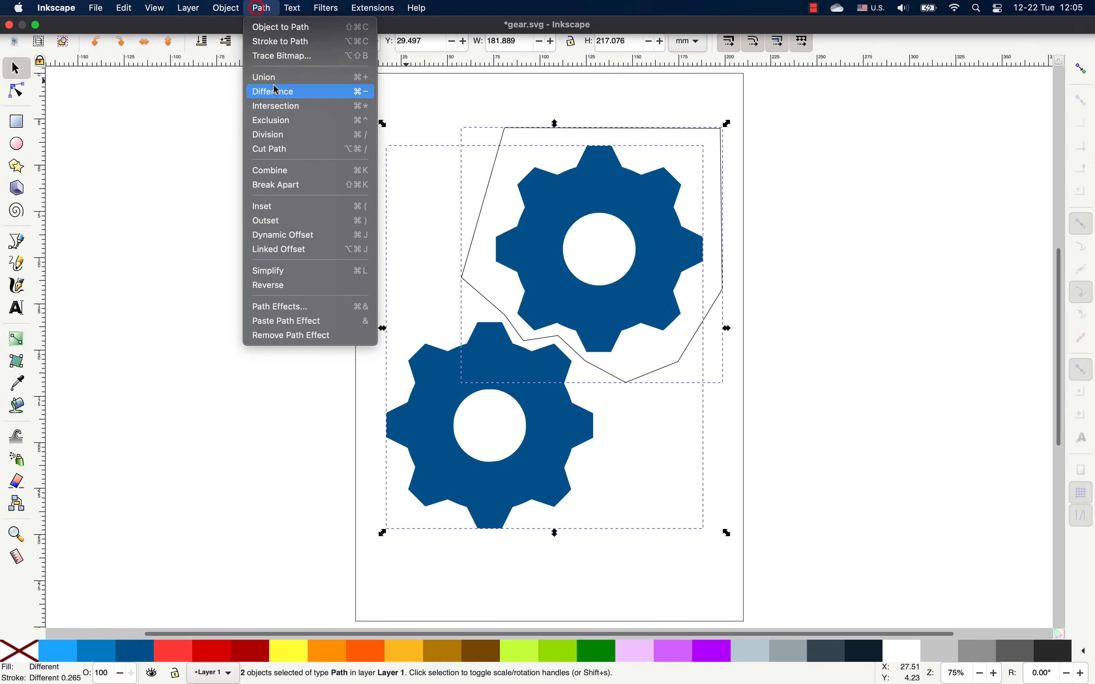
{"action": "left_click", "coordinate": [296, 91]}
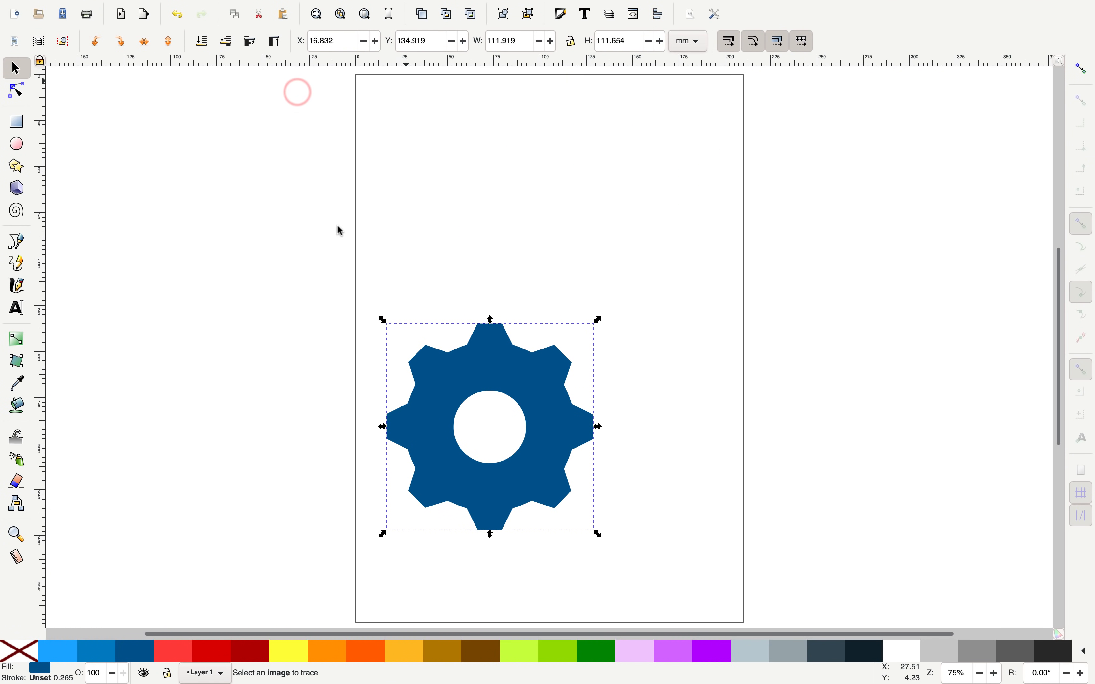
{"action": "left_click", "coordinate": [334, 225]}
Step: Move the remaining gear towards the page centre and resize the page to fit the selected gear
{"action": "left_click_drag", "start_coordinate": [528, 373], "coordinate": [578, 294]}
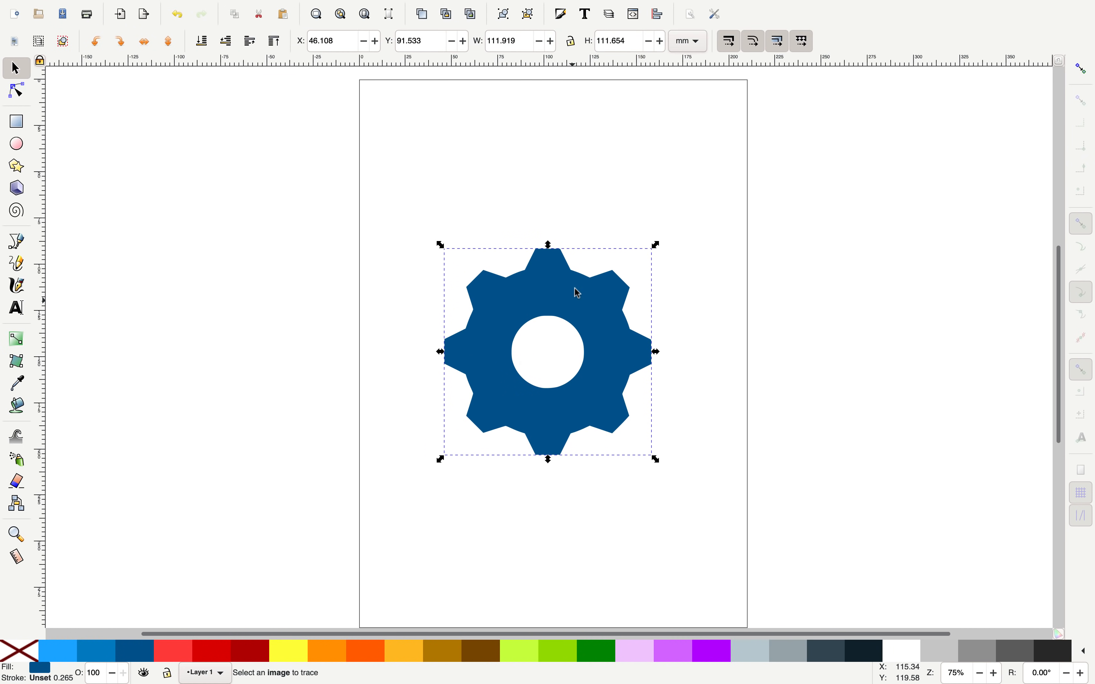
{"action": "left_click", "coordinate": [692, 16]}
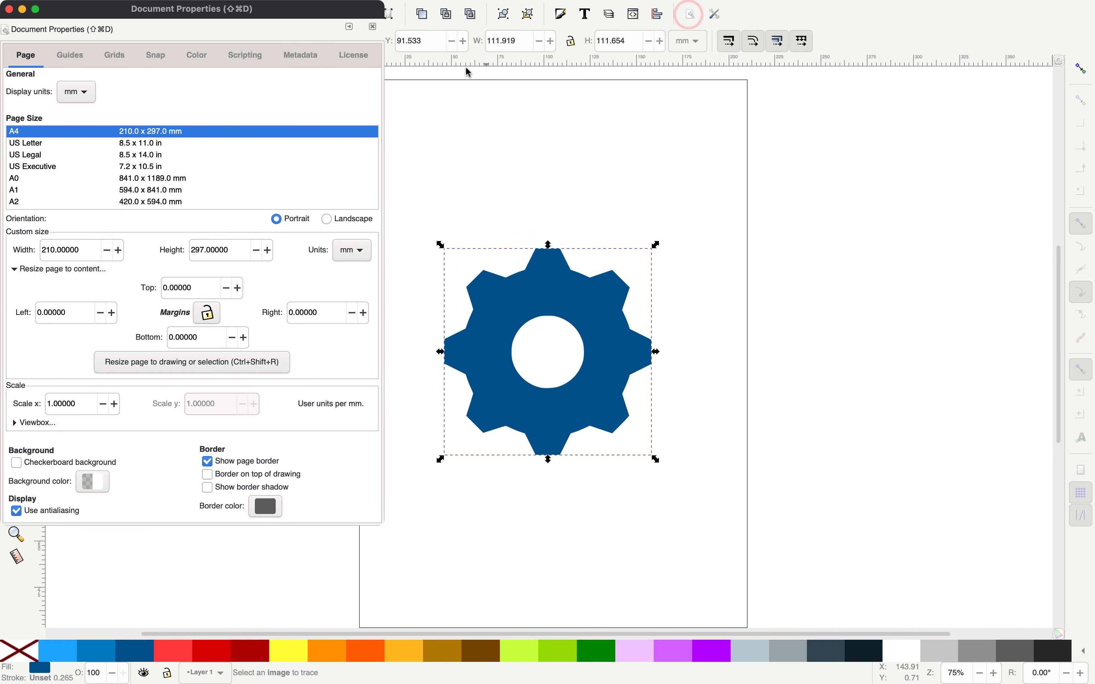
{"action": "left_click", "coordinate": [172, 368]}
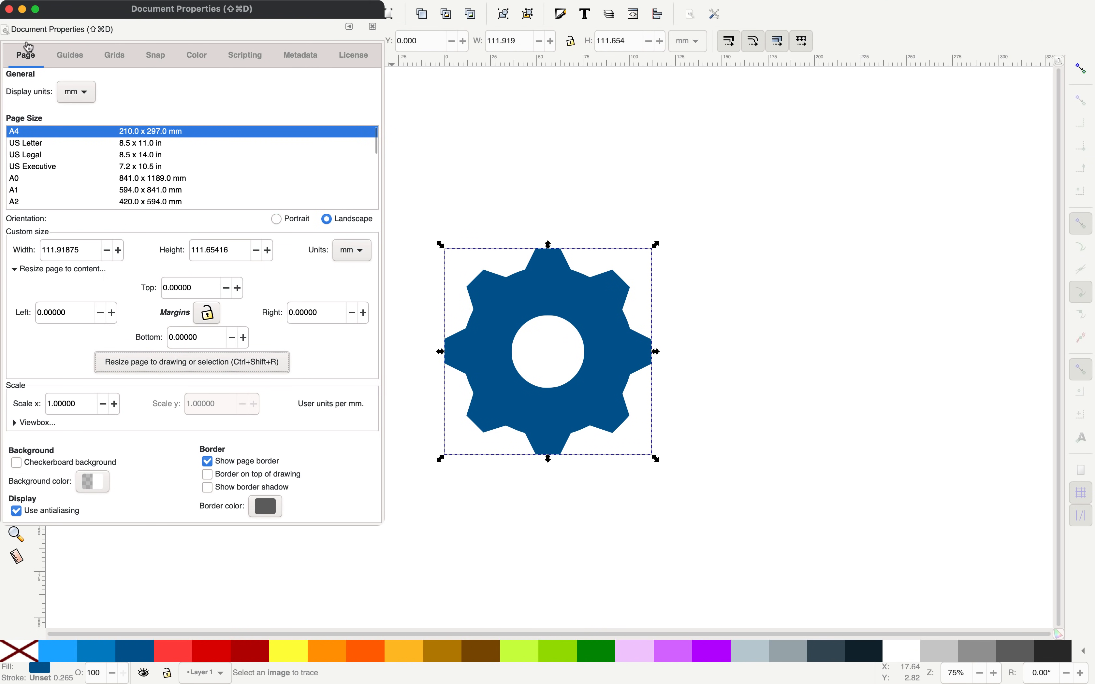
{"action": "left_click", "coordinate": [9, 9]}
{"action": "left_click", "coordinate": [371, 237]}
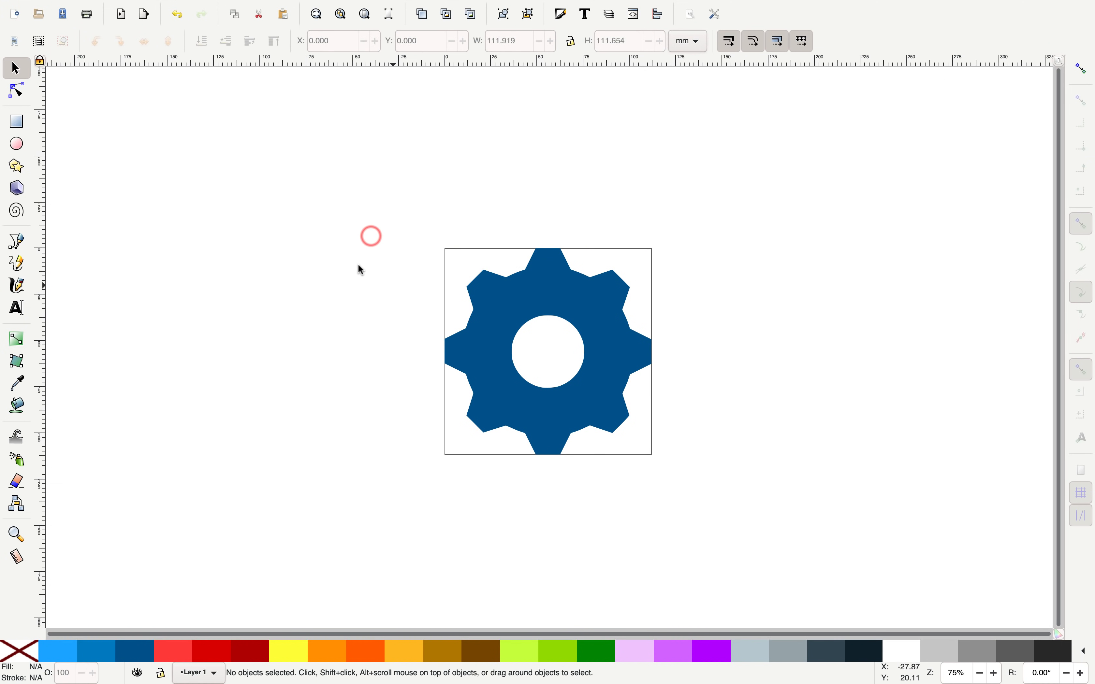
Step: Save the drawing as gear.svg in the Downloads folder in Inkscape SVG format
{"action": "mouse_move", "coordinate": [40, 7]}
{"action": "left_click", "coordinate": [97, 13]}
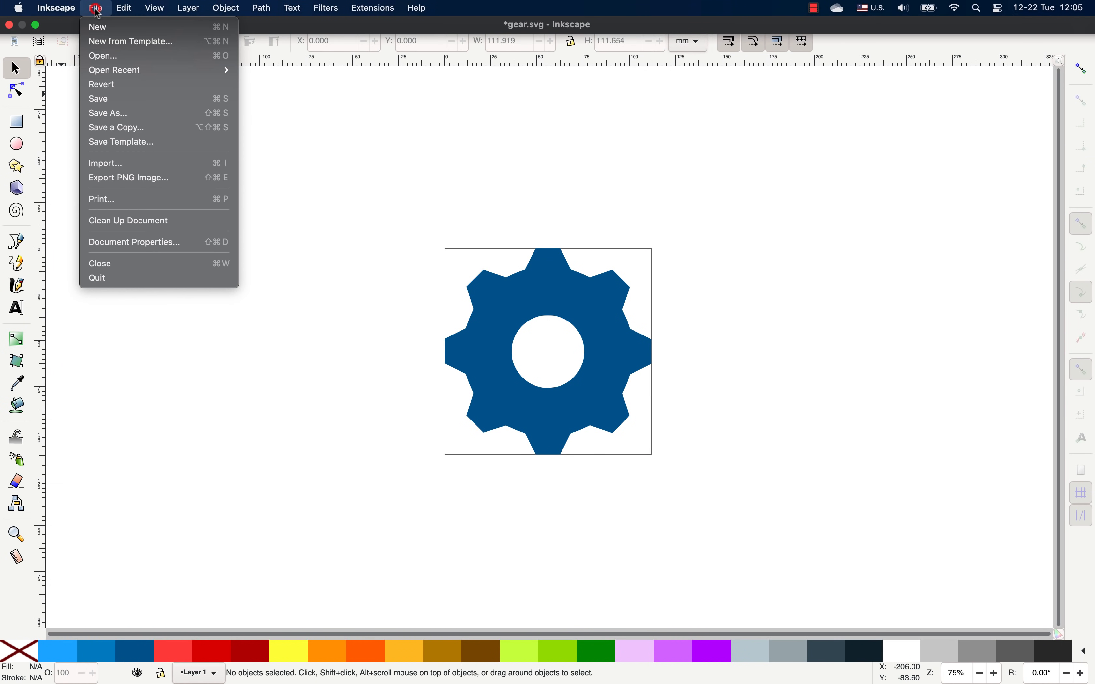
{"action": "left_click", "coordinate": [123, 114]}
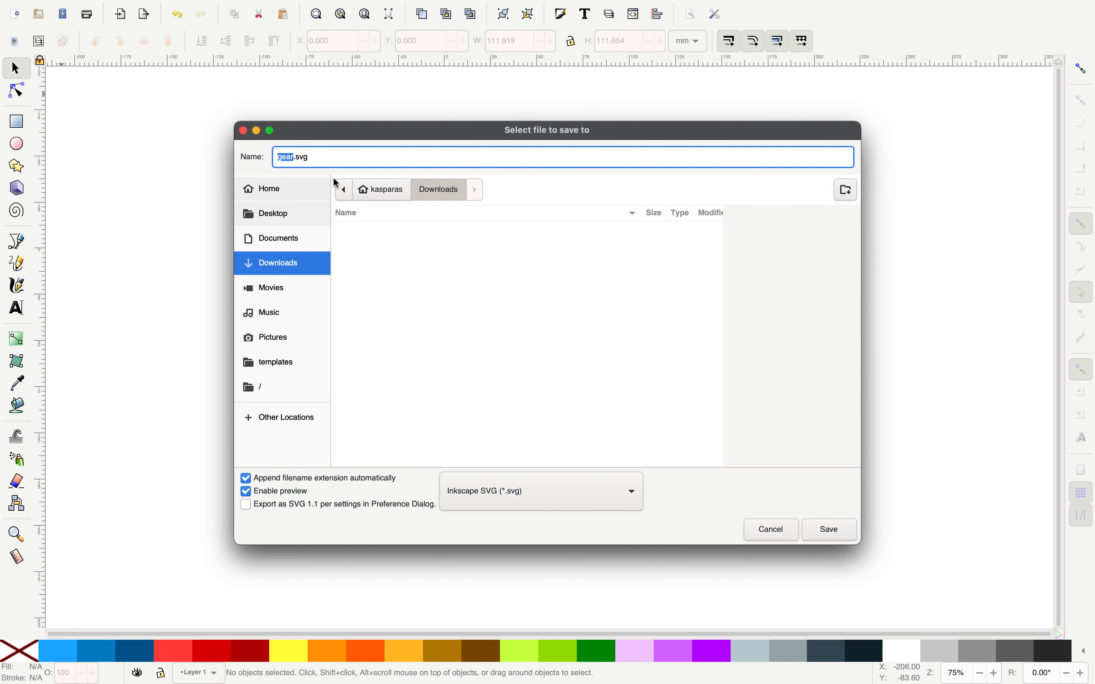
{"action": "left_click", "coordinate": [314, 160]}
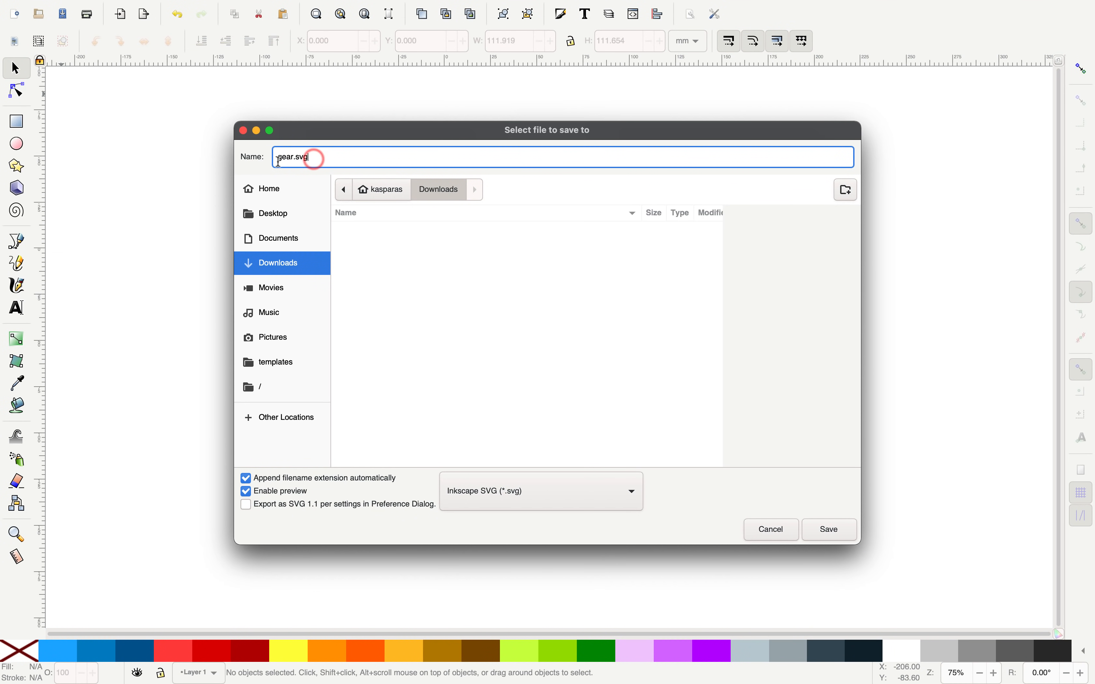
{"action": "left_click", "coordinate": [824, 528]}
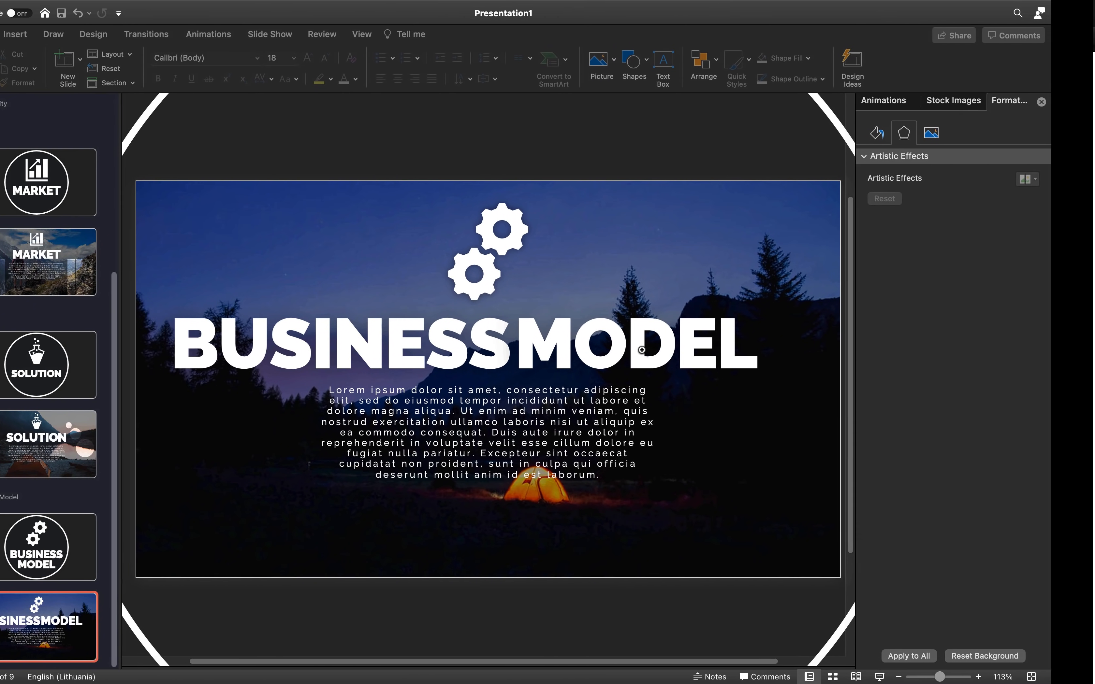
Step: In PowerPoint, insert gear.svg from Downloads on slide 9 and move it beside the white gears icon
{"action": "left_click", "coordinate": [50, 35]}
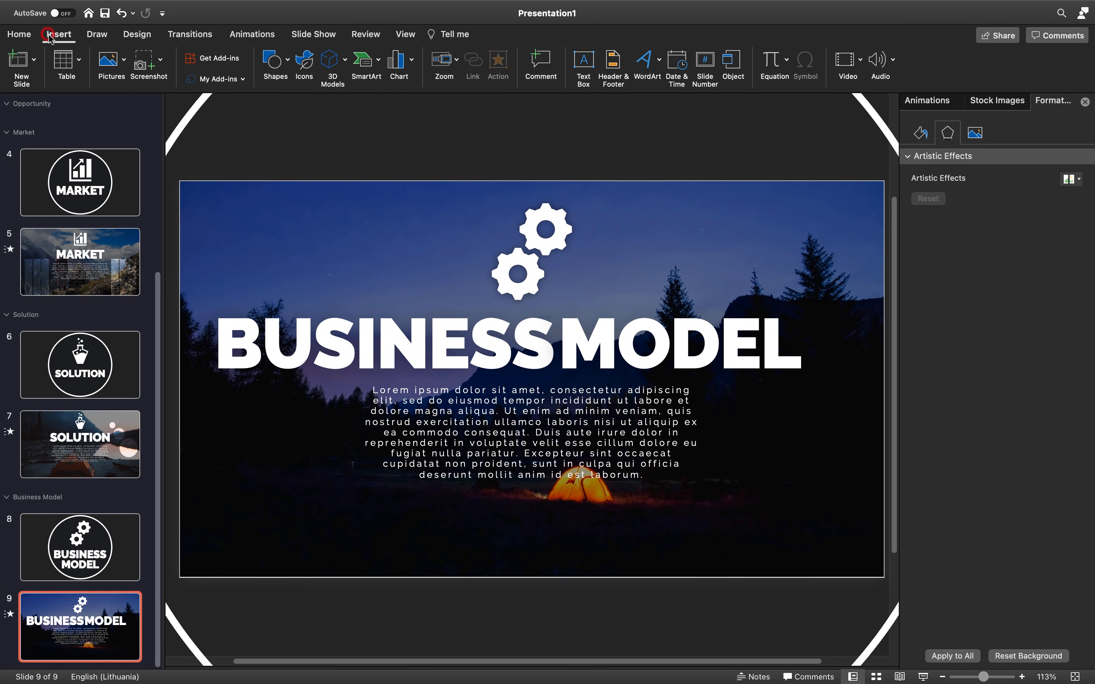
{"action": "left_click", "coordinate": [123, 65]}
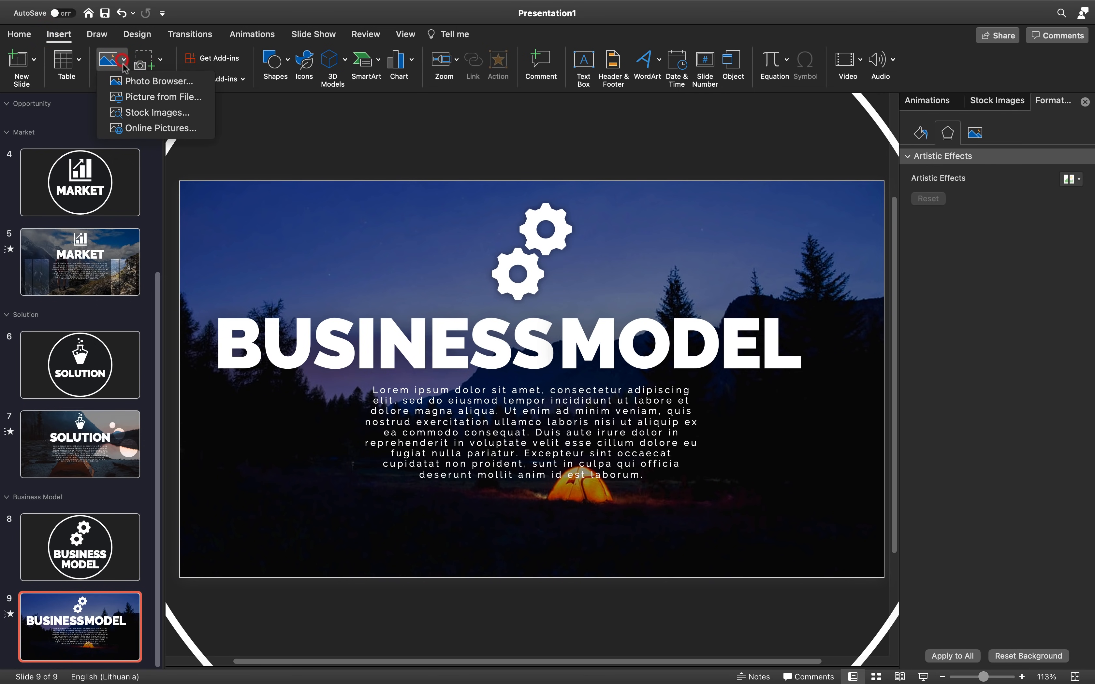
{"action": "left_click", "coordinate": [156, 96]}
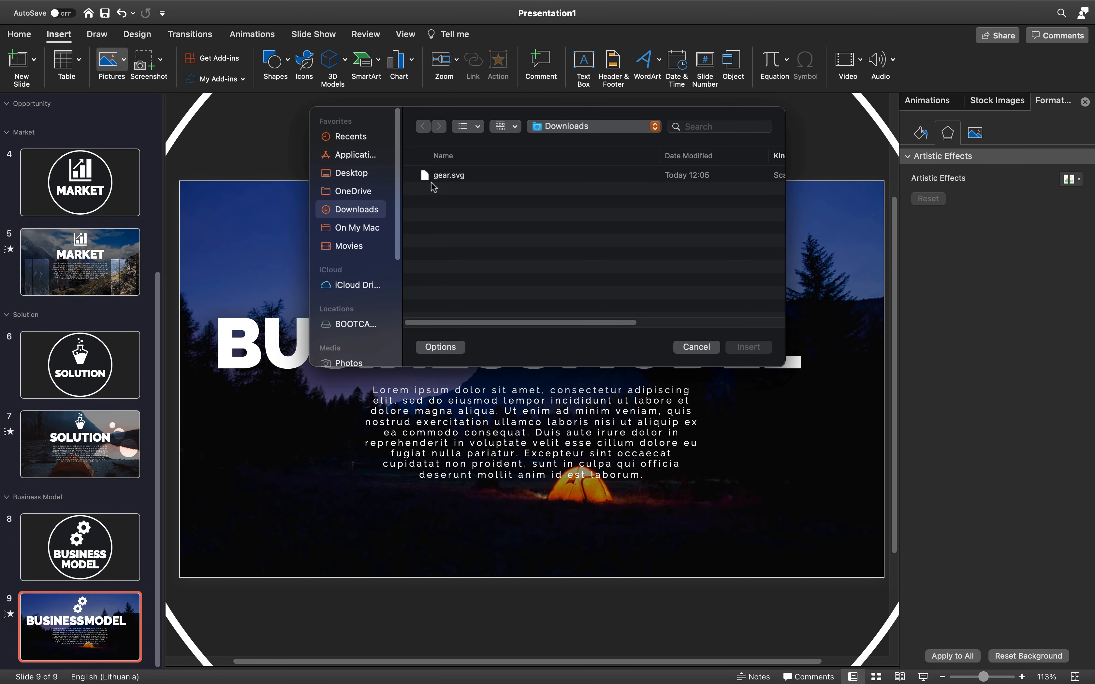
{"action": "left_click", "coordinate": [432, 178]}
{"action": "left_click", "coordinate": [760, 349]}
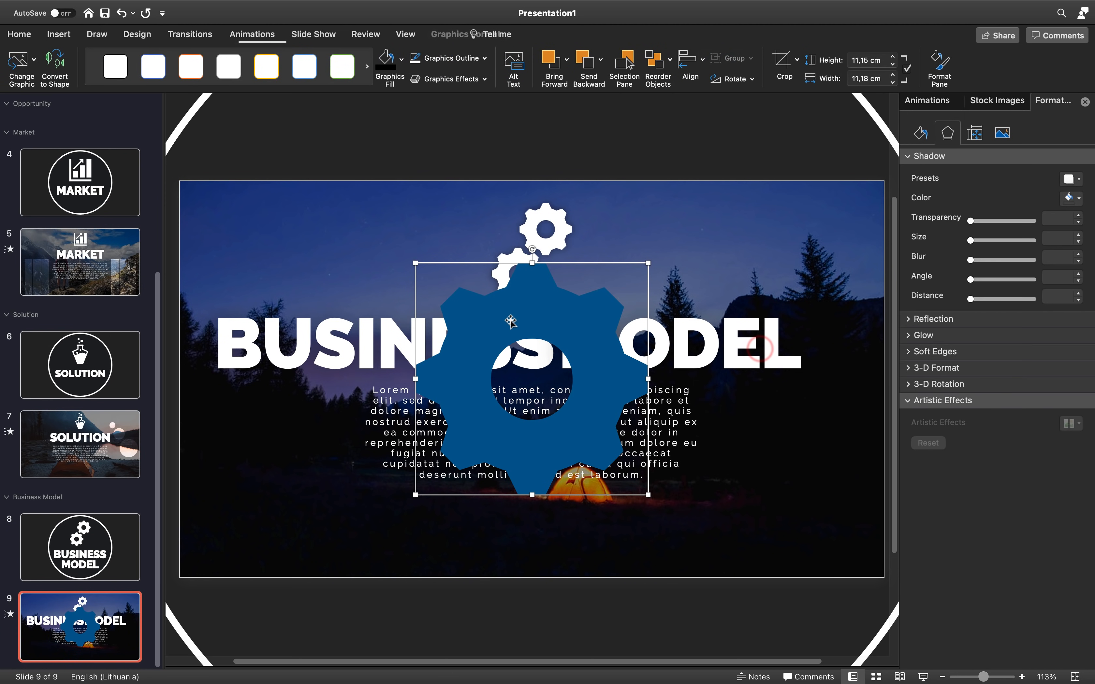
{"action": "left_click_drag", "start_coordinate": [514, 312], "coordinate": [347, 234]}
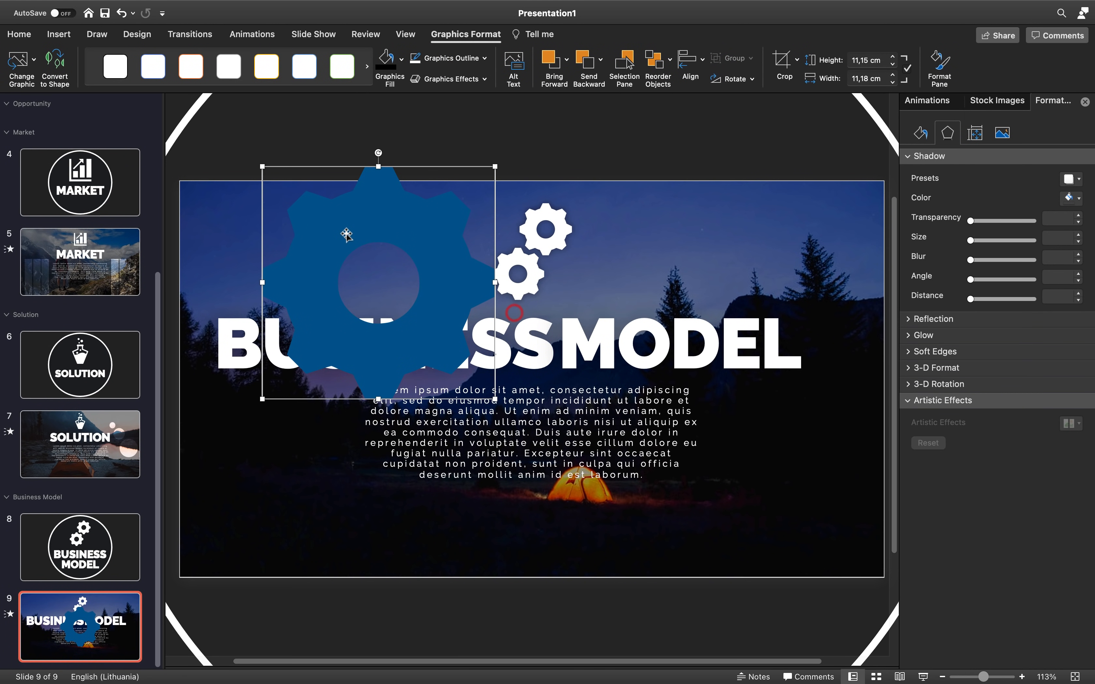
Step: Convert the blue gear graphic to a shape, nudge it upward and fill it with orange
{"action": "left_click", "coordinate": [62, 68]}
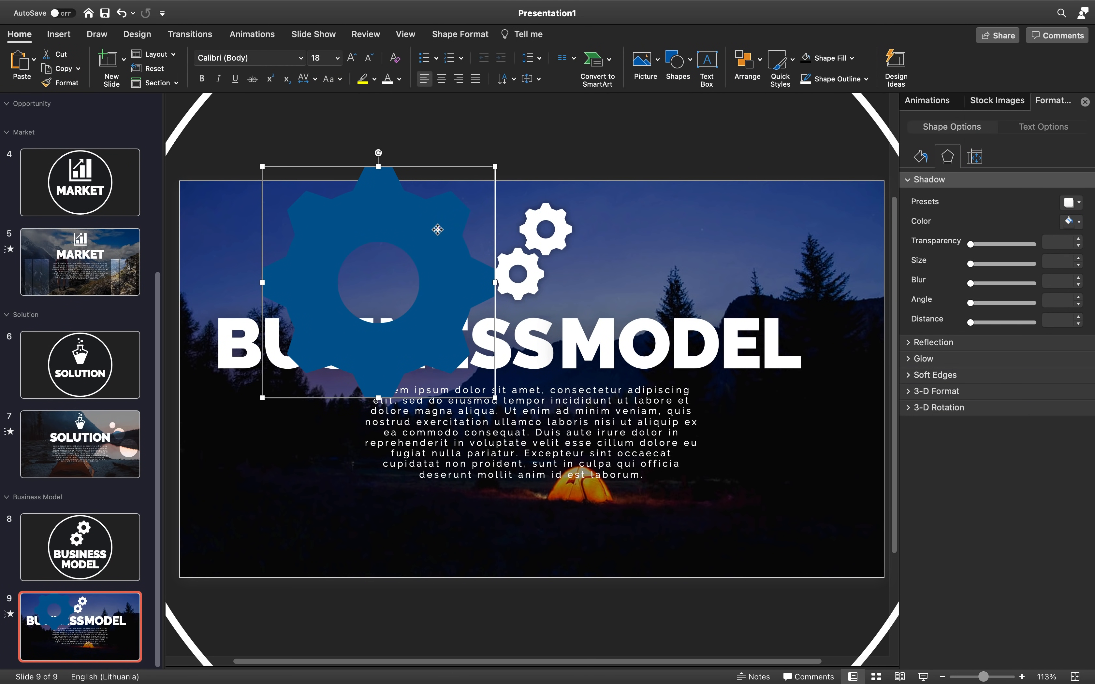
{"action": "left_click_drag", "start_coordinate": [437, 229], "coordinate": [439, 214]}
{"action": "left_click", "coordinate": [460, 36]}
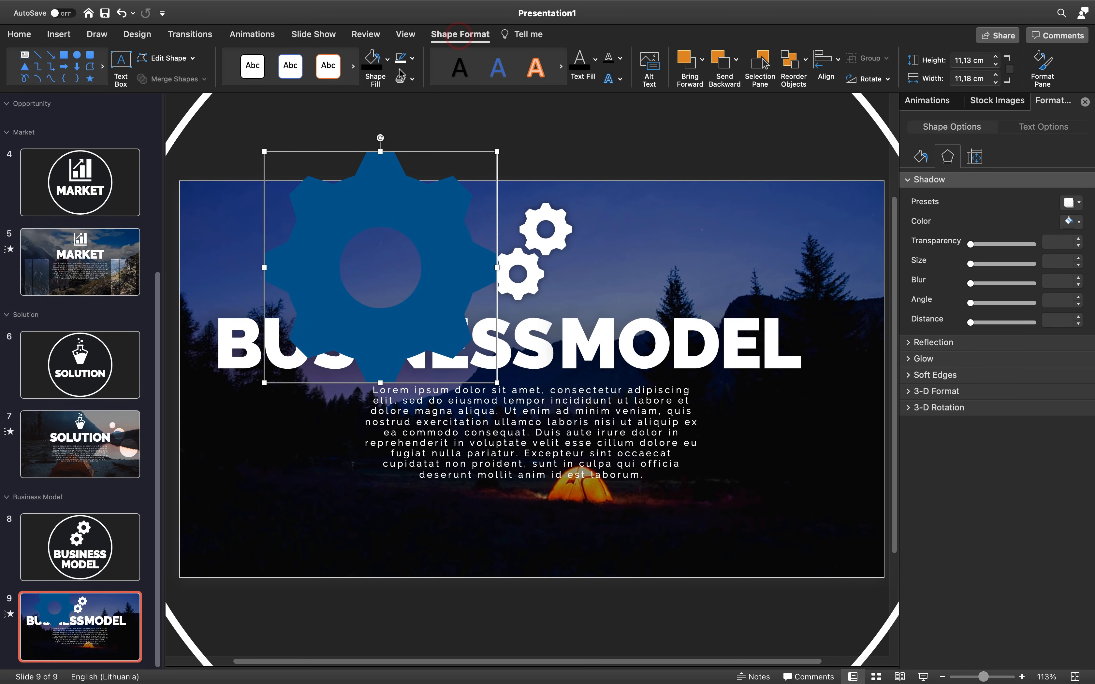
{"action": "left_click", "coordinate": [388, 60]}
{"action": "left_click", "coordinate": [431, 123]}
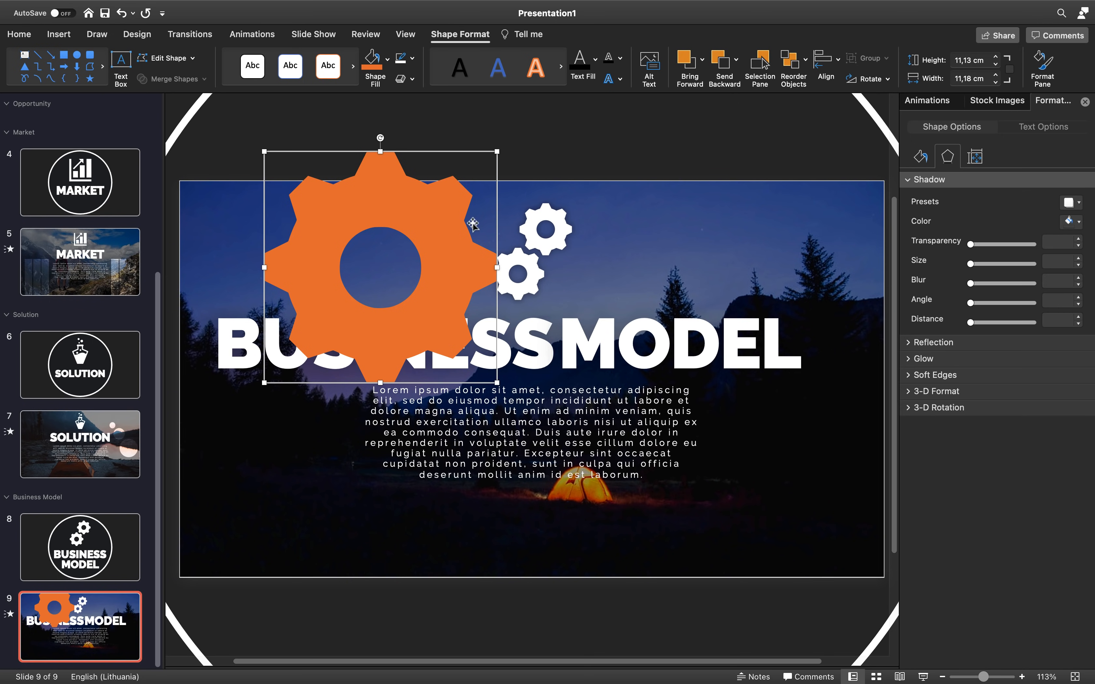
Step: Duplicate the orange gear to examine the shape merging options for the pair, and delete the duplicate
{"action": "left_click_drag", "start_coordinate": [445, 219], "coordinate": [580, 201]}
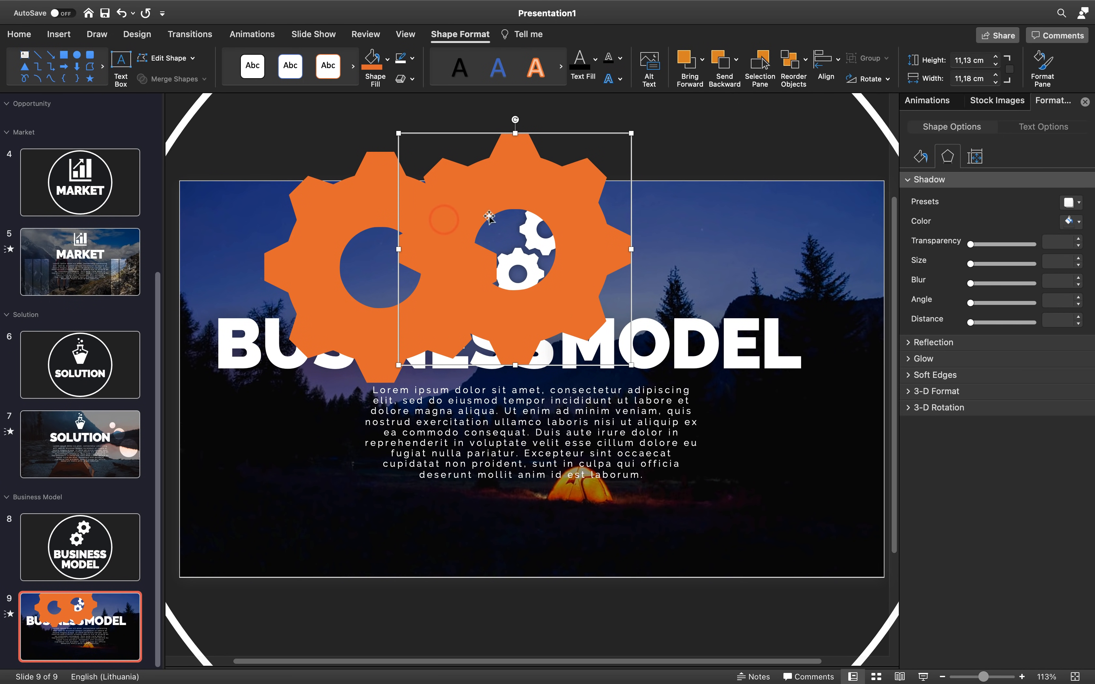
{"action": "left_click", "coordinate": [362, 204], "text": "shift"}
{"action": "left_click", "coordinate": [198, 79]}
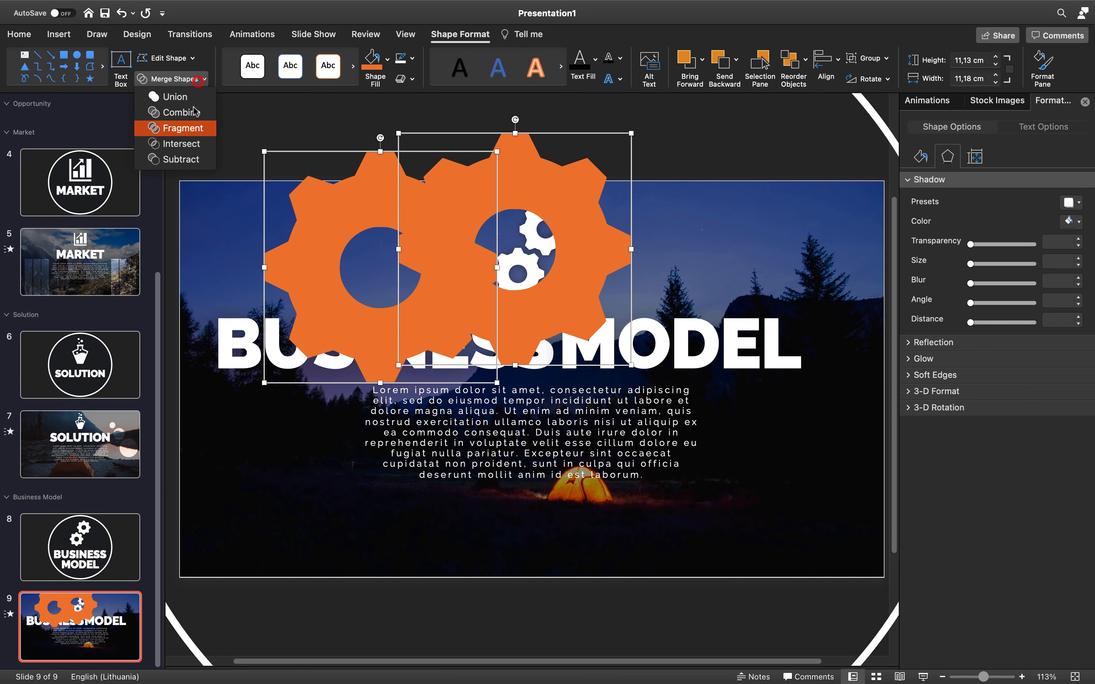
{"action": "left_click", "coordinate": [736, 144]}
{"action": "left_click", "coordinate": [690, 128]}
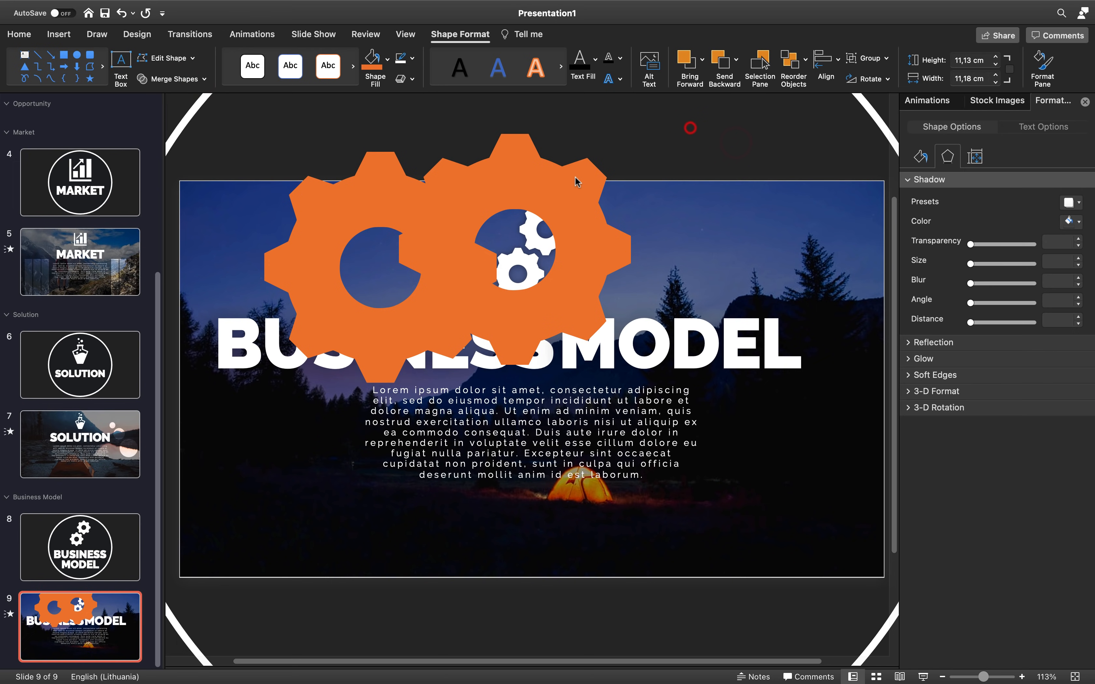
{"action": "left_click", "coordinate": [575, 178]}
{"action": "key", "text": "Delete"}
{"action": "left_click", "coordinate": [447, 196]}
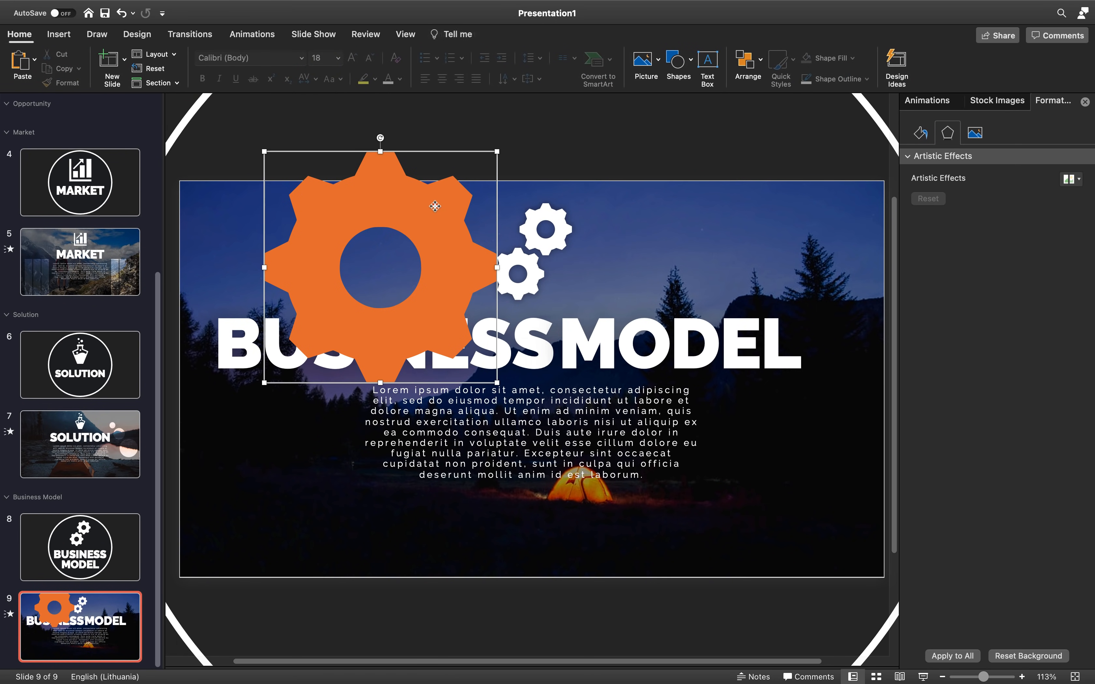
Step: Move the gear over the beginning of the Business Model title and give it a slide background fill
{"action": "left_click_drag", "start_coordinate": [405, 228], "coordinate": [351, 274]}
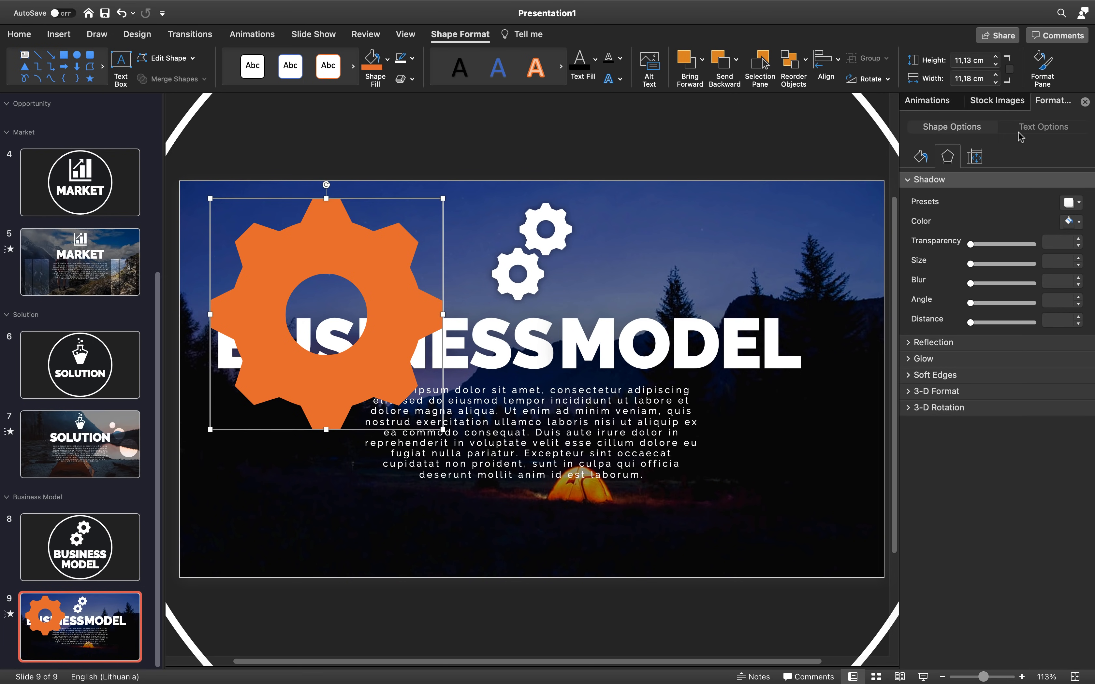
{"action": "left_click", "coordinate": [921, 157]}
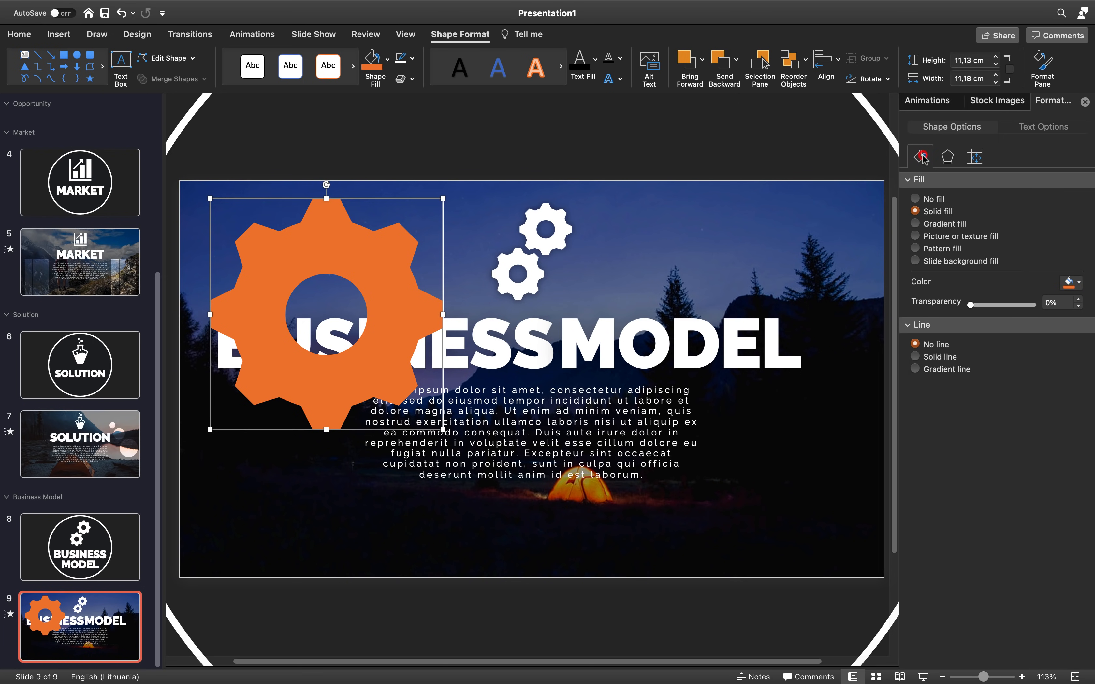
{"action": "left_click", "coordinate": [914, 261]}
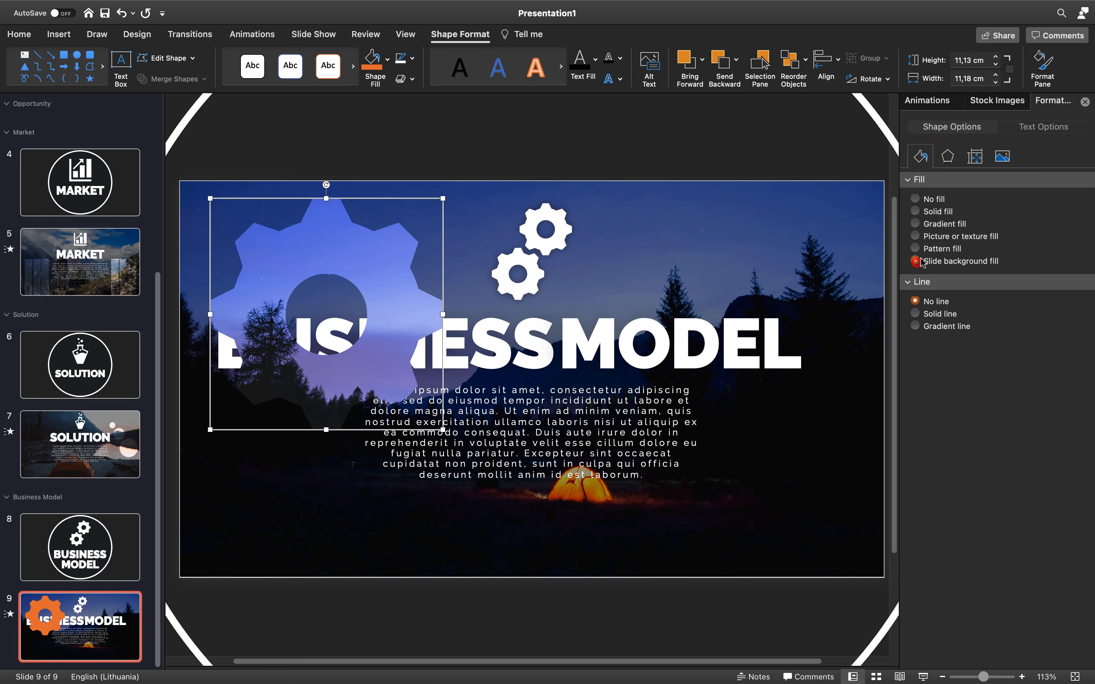
Step: Send the gear and the night camping picture behind the title and body text
{"action": "left_click", "coordinate": [722, 231], "text": "shift"}
{"action": "key", "text": "shift+super+b"}
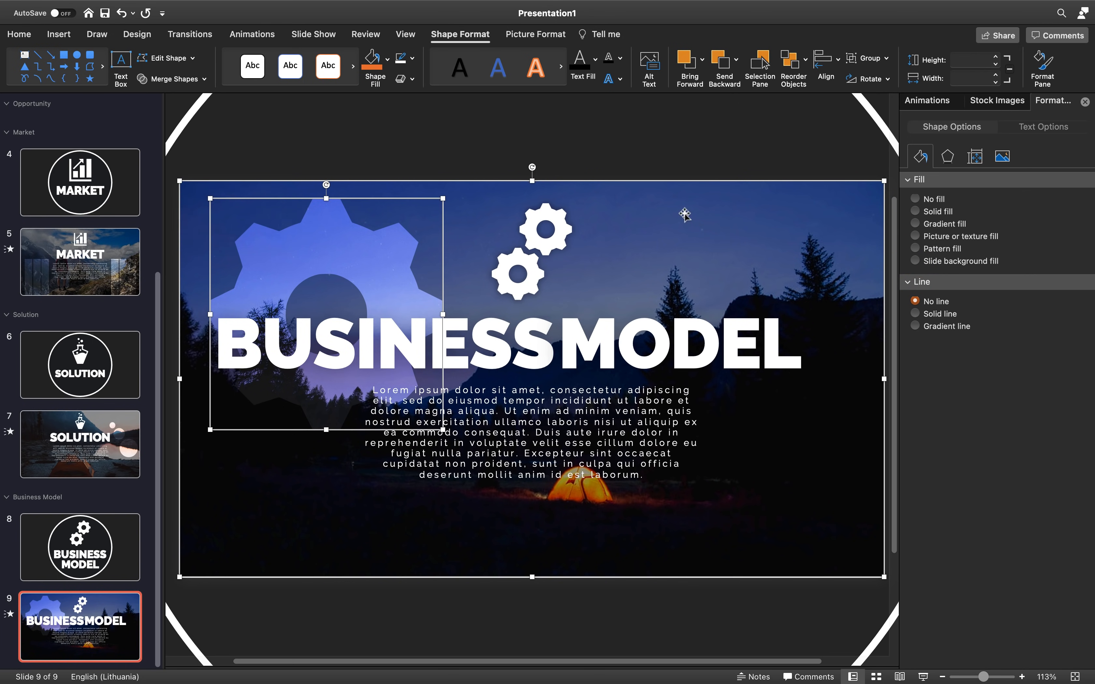
{"action": "left_click", "coordinate": [474, 129]}
Step: Shrink the gear to about 10.1 cm wide behind the start of the Business Model title, discarding a trial duplicate
{"action": "left_click", "coordinate": [346, 244]}
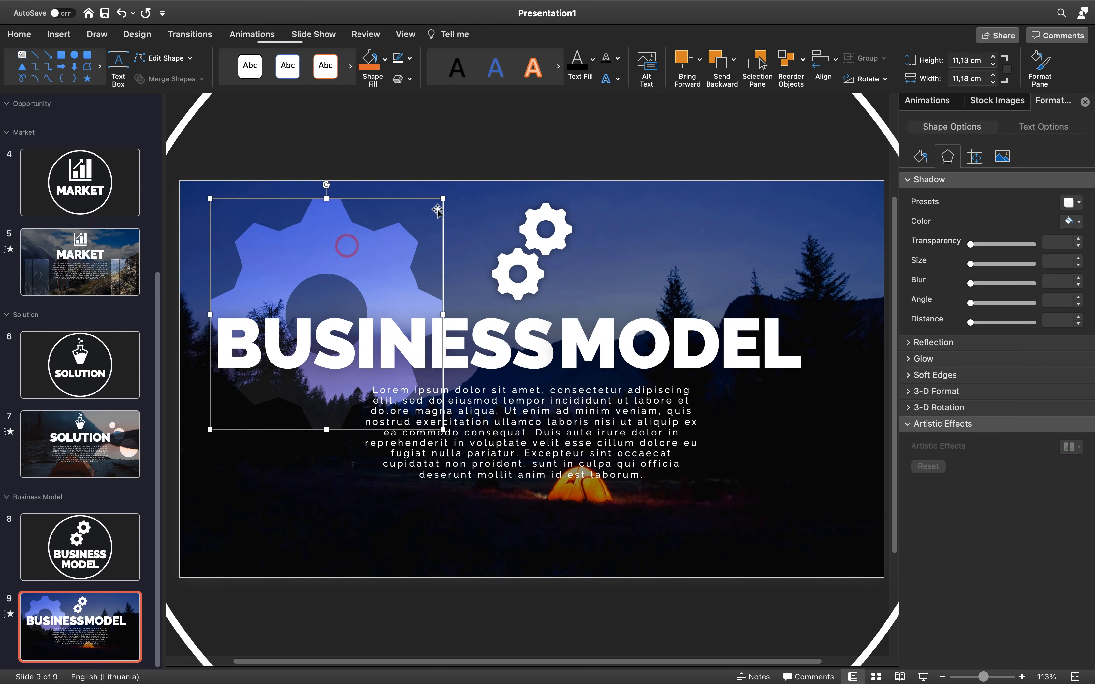
{"action": "left_click_drag", "start_coordinate": [444, 200], "coordinate": [400, 233]}
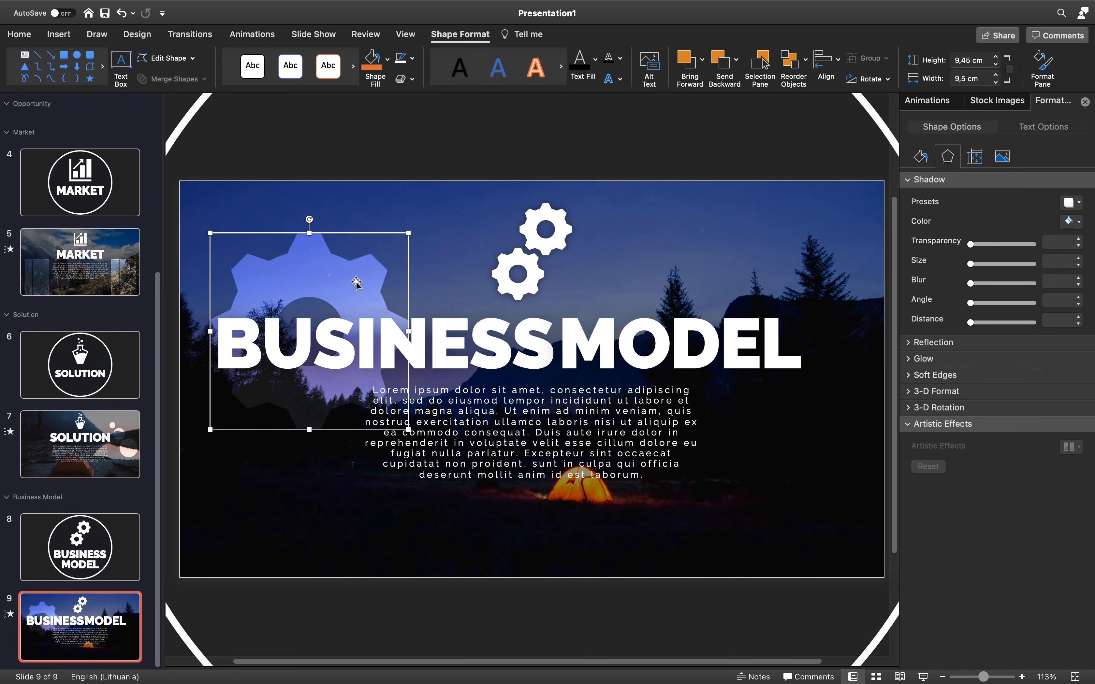
{"action": "left_click_drag", "start_coordinate": [351, 278], "coordinate": [502, 242]}
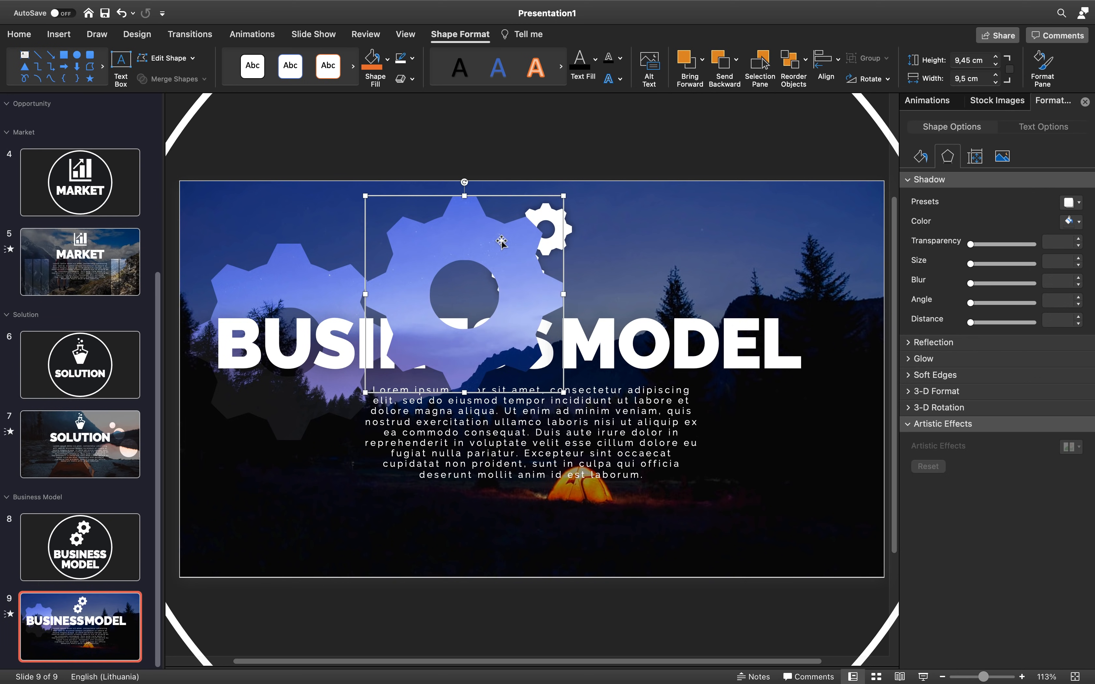
{"action": "key", "text": "Delete"}
{"action": "left_click", "coordinate": [293, 284]}
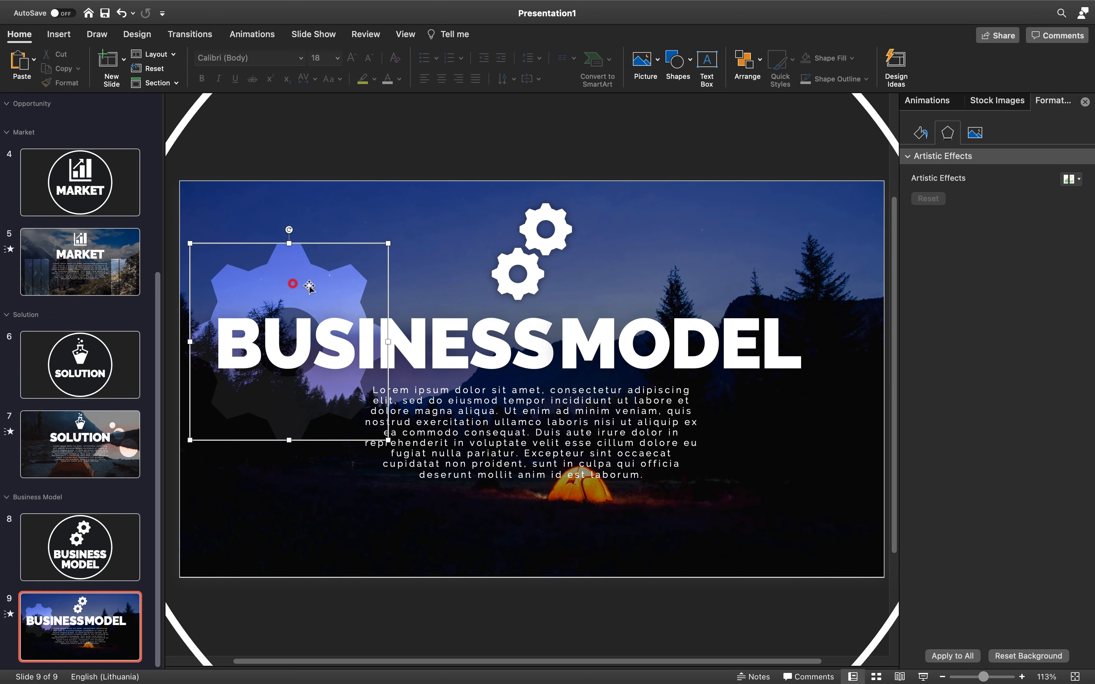
{"action": "left_click_drag", "start_coordinate": [309, 286], "coordinate": [335, 272]}
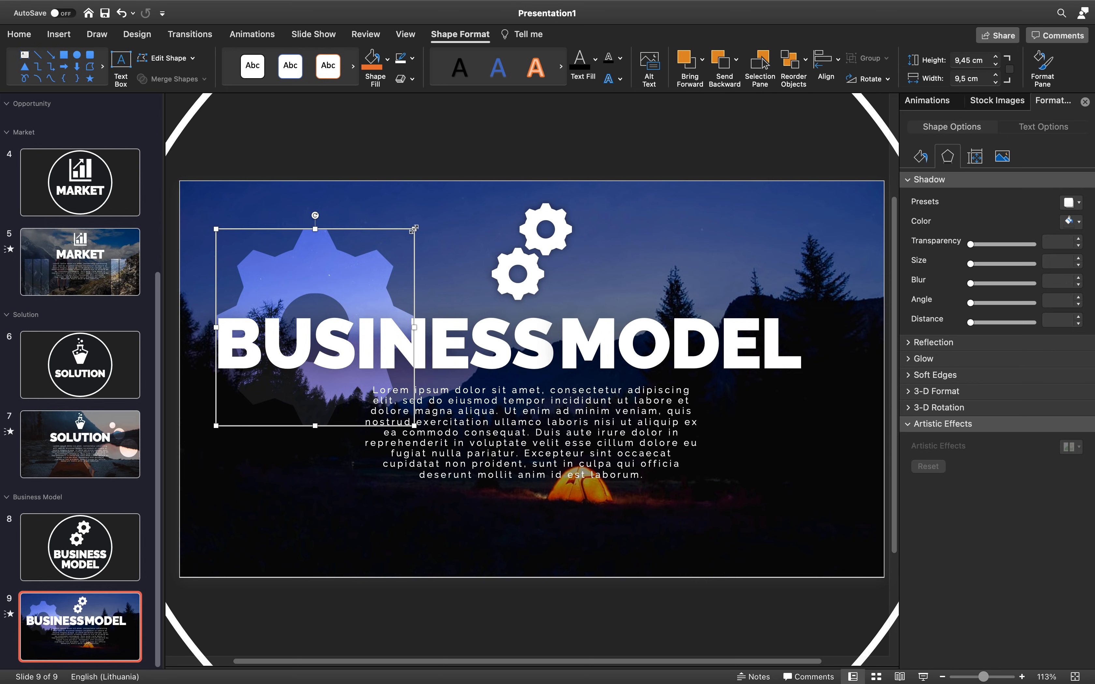
{"action": "left_click_drag", "start_coordinate": [413, 230], "coordinate": [426, 217]}
{"action": "left_click_drag", "start_coordinate": [355, 266], "coordinate": [329, 290]}
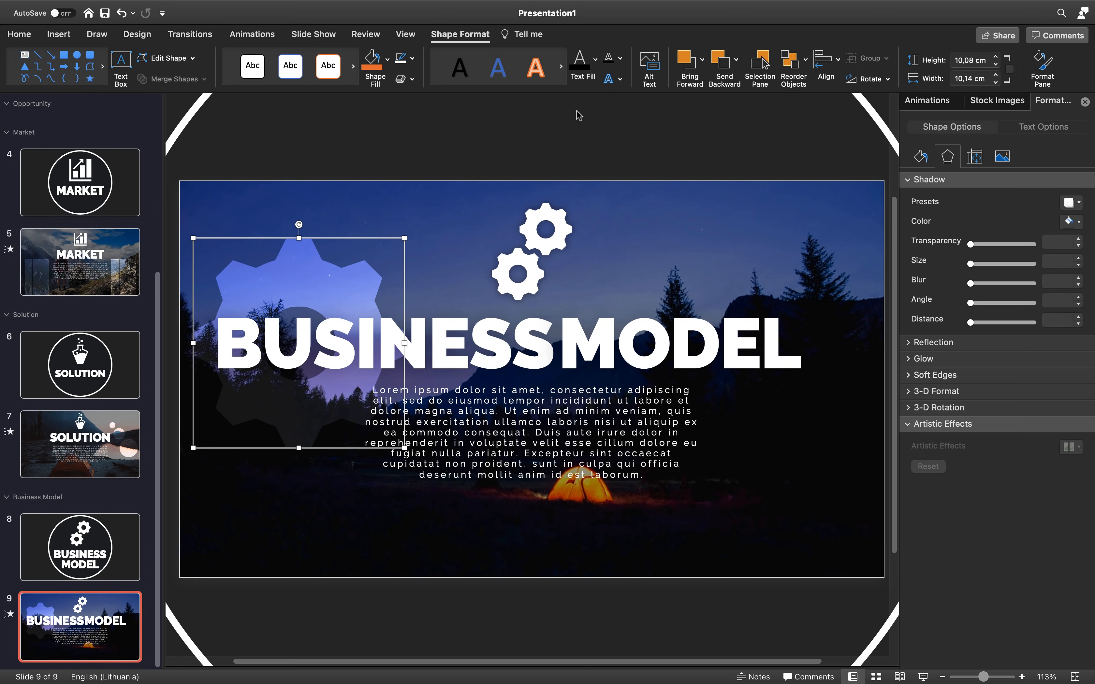
Step: Give the gear a Spin animation that starts With Previous and lasts 7 seconds
{"action": "left_click", "coordinate": [240, 34]}
{"action": "left_click", "coordinate": [454, 63]}
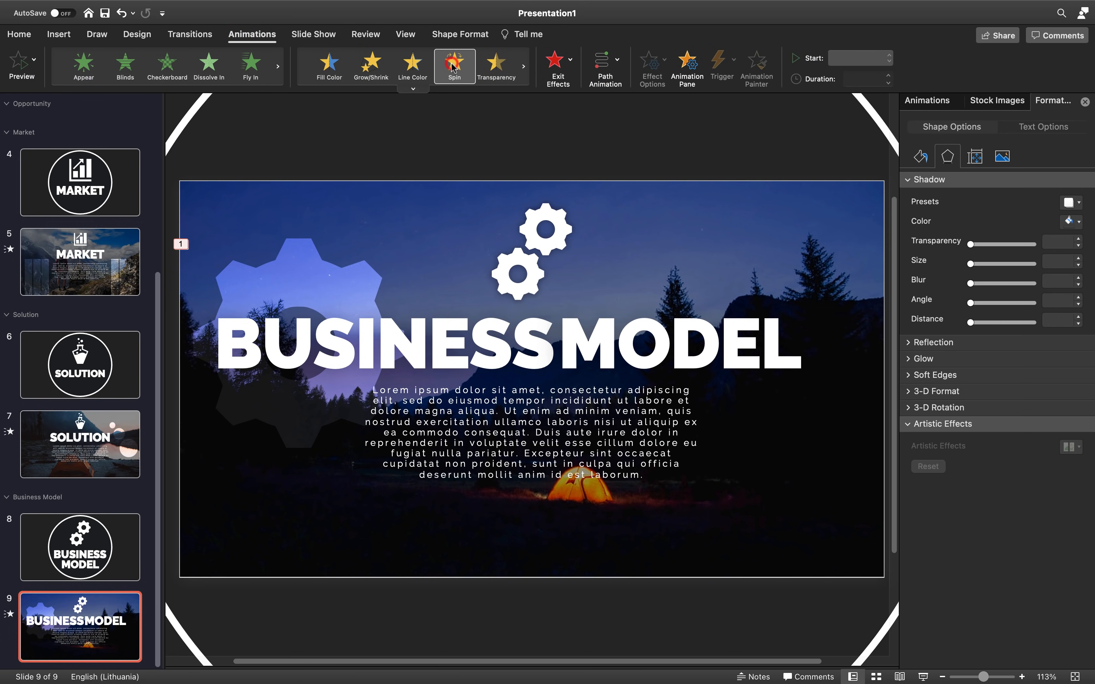
{"action": "left_click", "coordinate": [924, 101]}
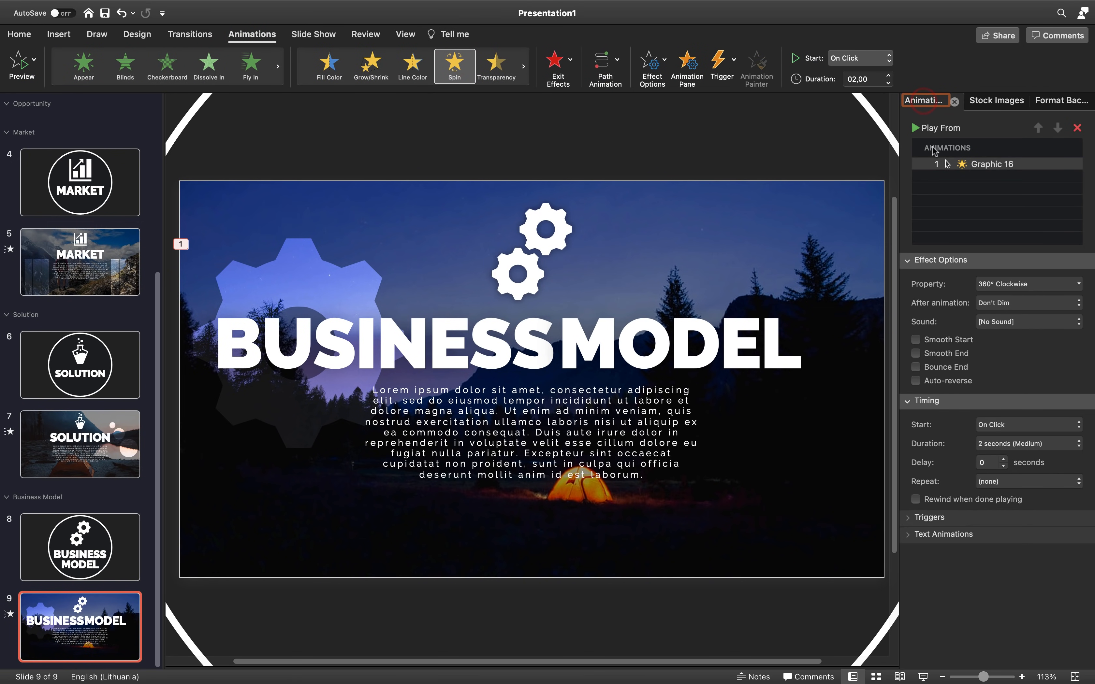
{"action": "left_click", "coordinate": [857, 58]}
{"action": "left_click", "coordinate": [868, 75]}
{"action": "left_click", "coordinate": [873, 80]}
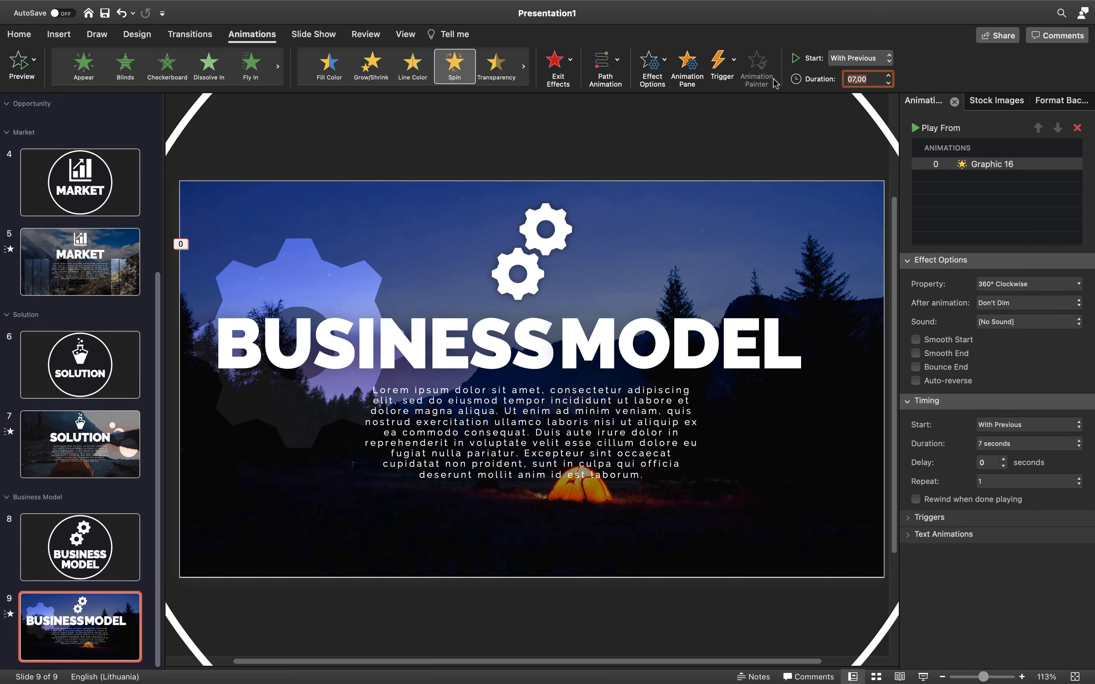
Step: Make the gear's spin repeat Until End of Slide and check its direction and amount options
{"action": "left_click", "coordinate": [658, 66]}
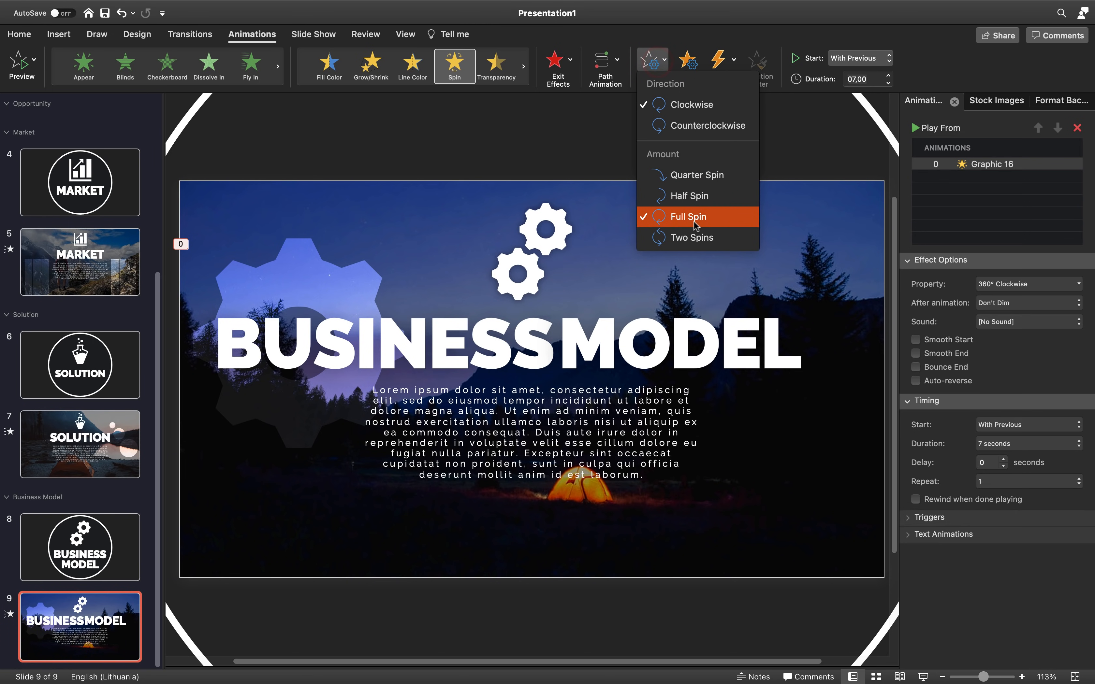
{"action": "left_click", "coordinate": [1049, 482]}
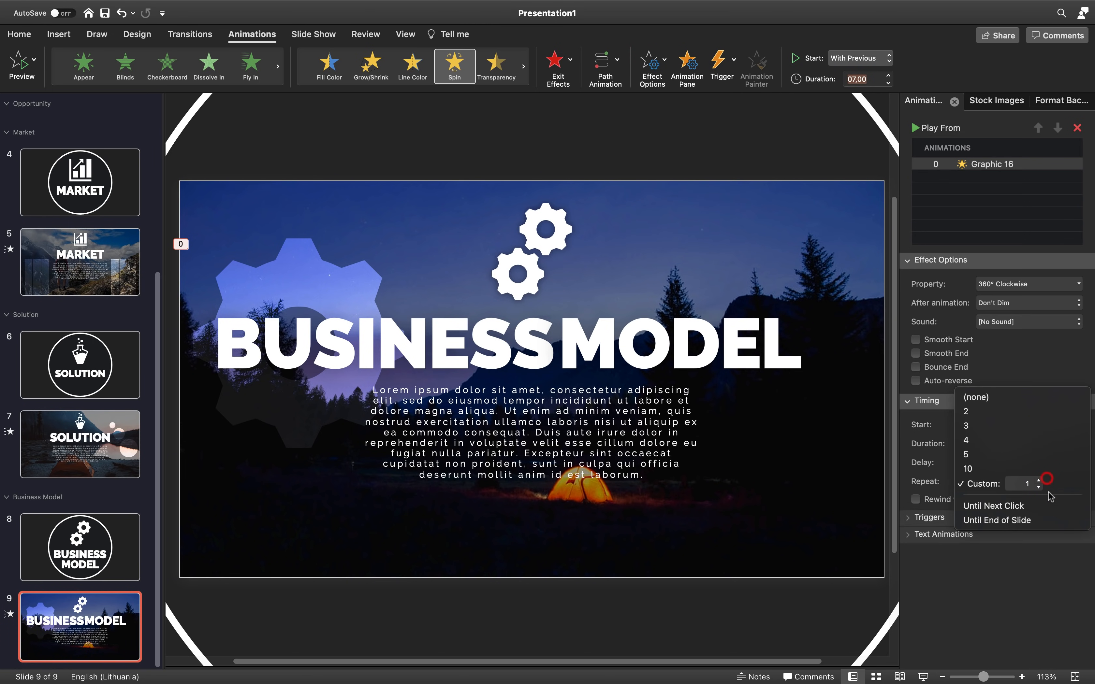
{"action": "left_click", "coordinate": [1025, 522]}
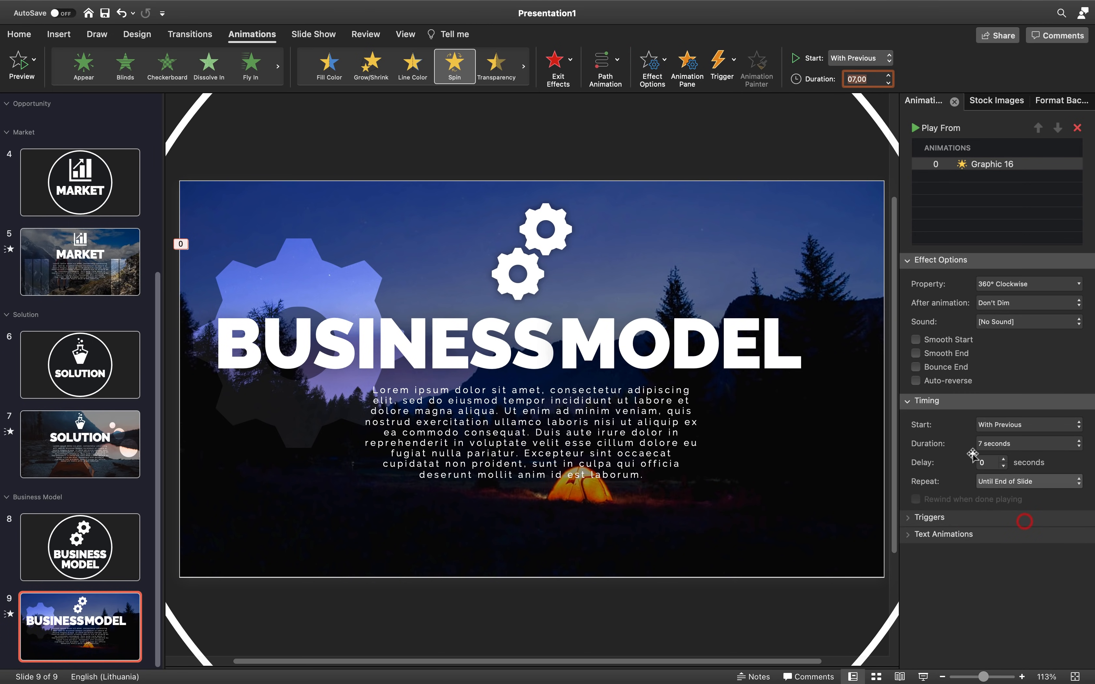
{"action": "left_click", "coordinate": [662, 68]}
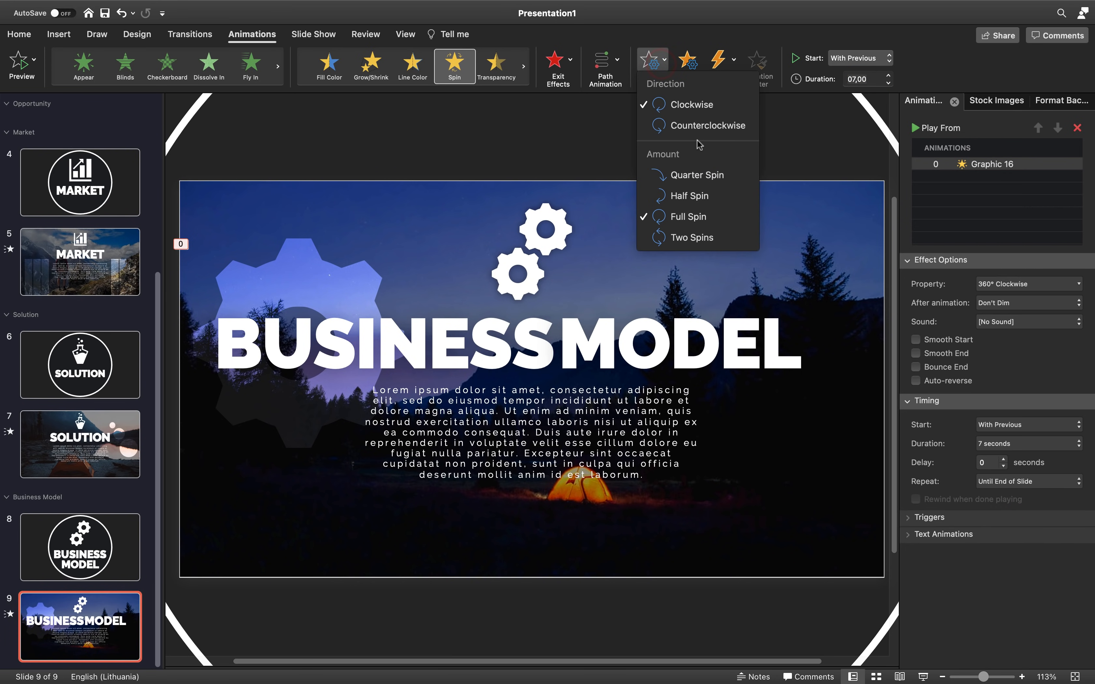
{"action": "left_click", "coordinate": [556, 113]}
Step: Duplicate the animated gear up and to its right, and send the copy with the camping picture behind the text and icon
{"action": "left_click", "coordinate": [319, 277]}
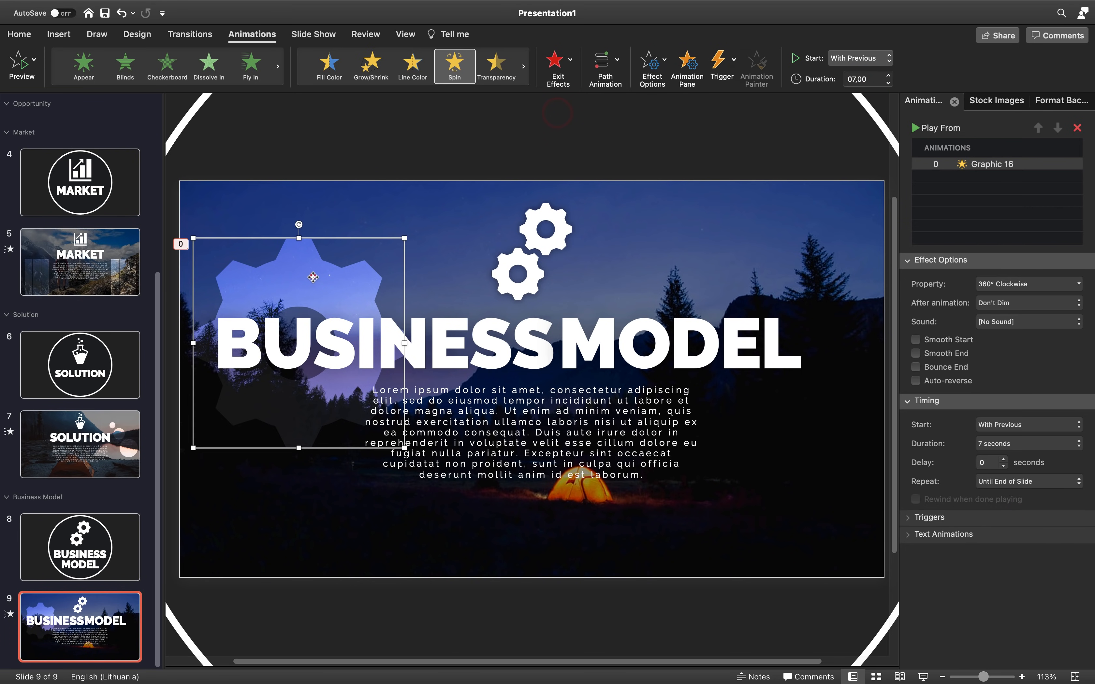
{"action": "left_click_drag", "start_coordinate": [319, 277], "coordinate": [533, 217]}
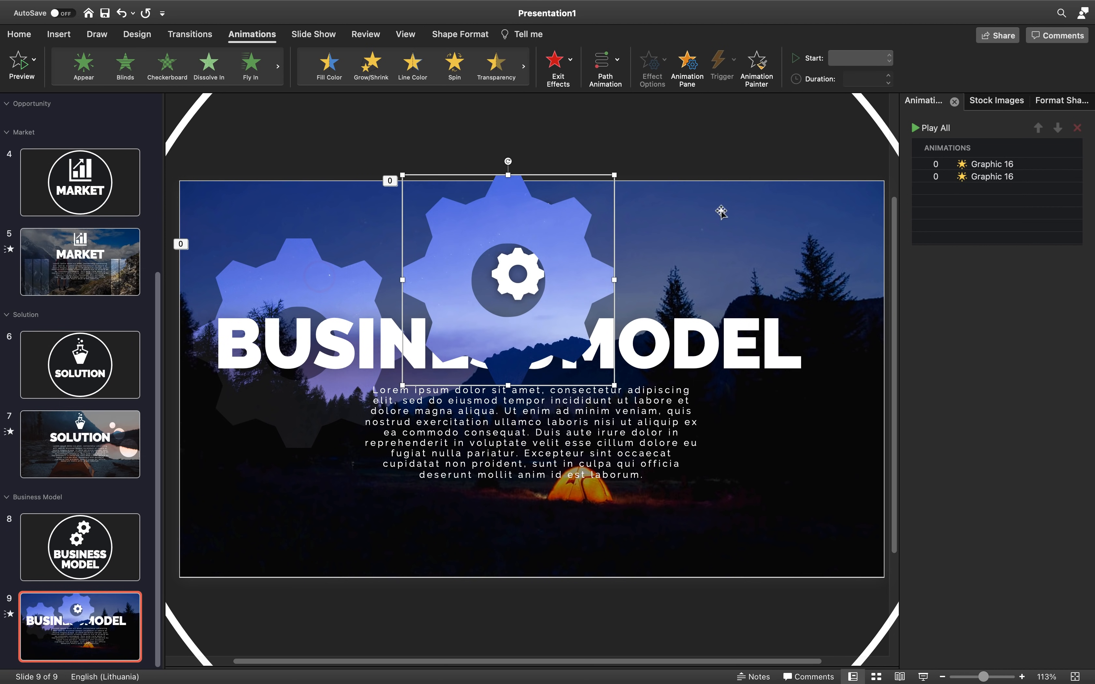
{"action": "left_click", "coordinate": [727, 211], "text": "shift"}
{"action": "key", "text": "super+shift+b"}
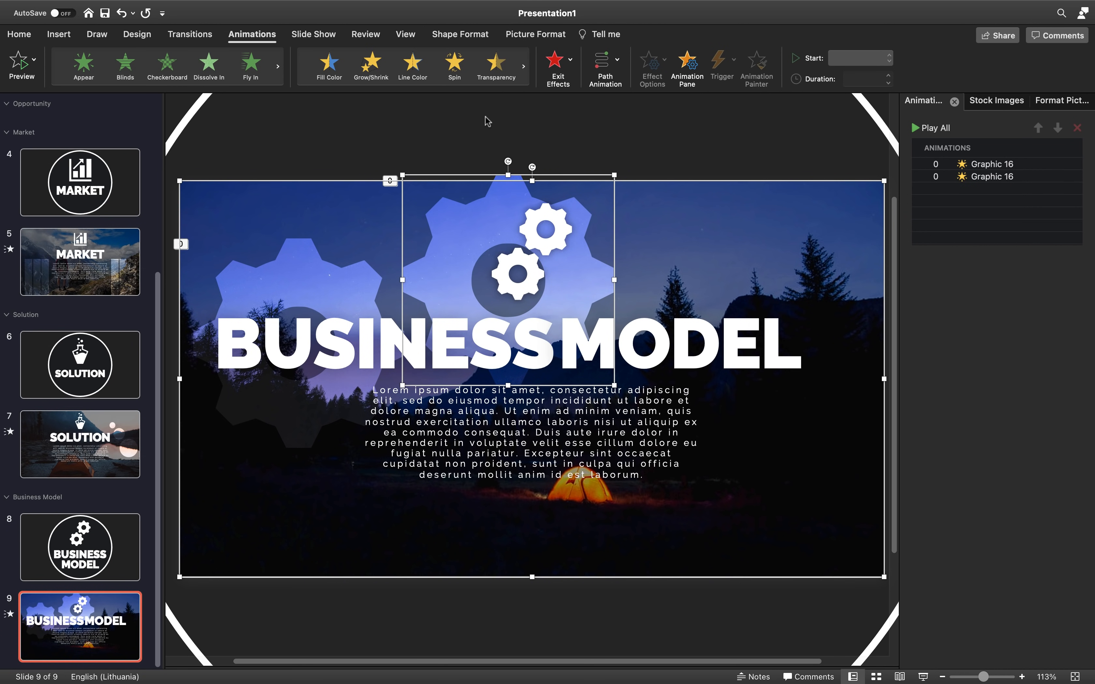
{"action": "left_click", "coordinate": [502, 125]}
{"action": "left_click", "coordinate": [502, 199]}
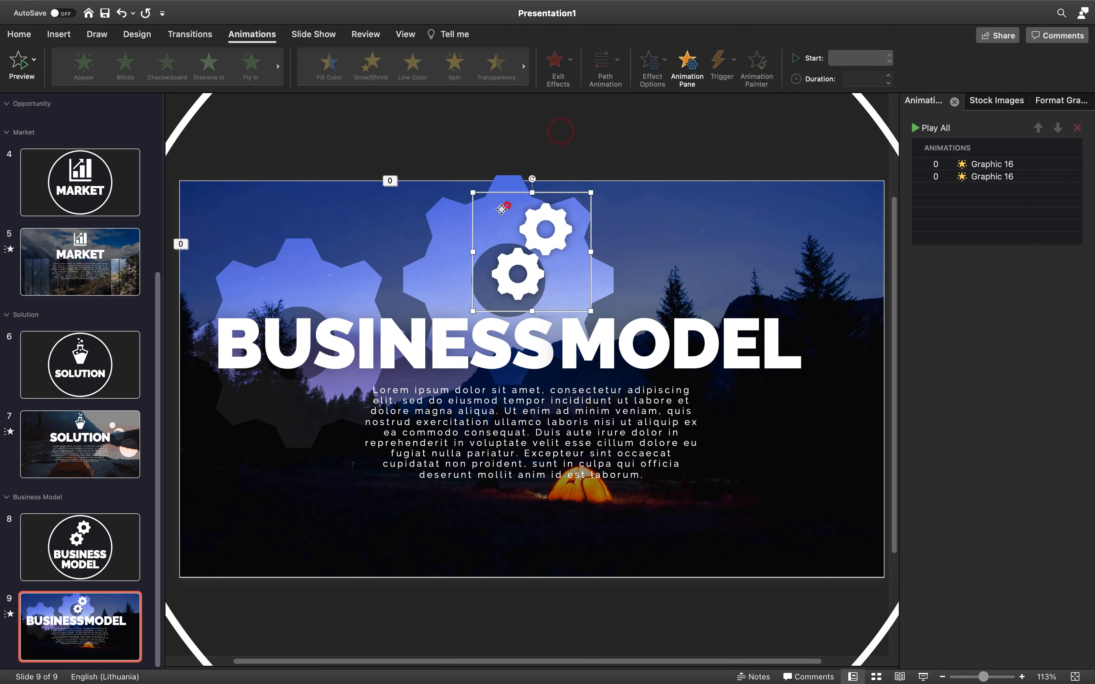
Step: Rotate the second gear counterclockwise and position it so its teeth mesh with the first gear above the title
{"action": "left_click", "coordinate": [460, 233]}
{"action": "left_click_drag", "start_coordinate": [461, 233], "coordinate": [443, 252]}
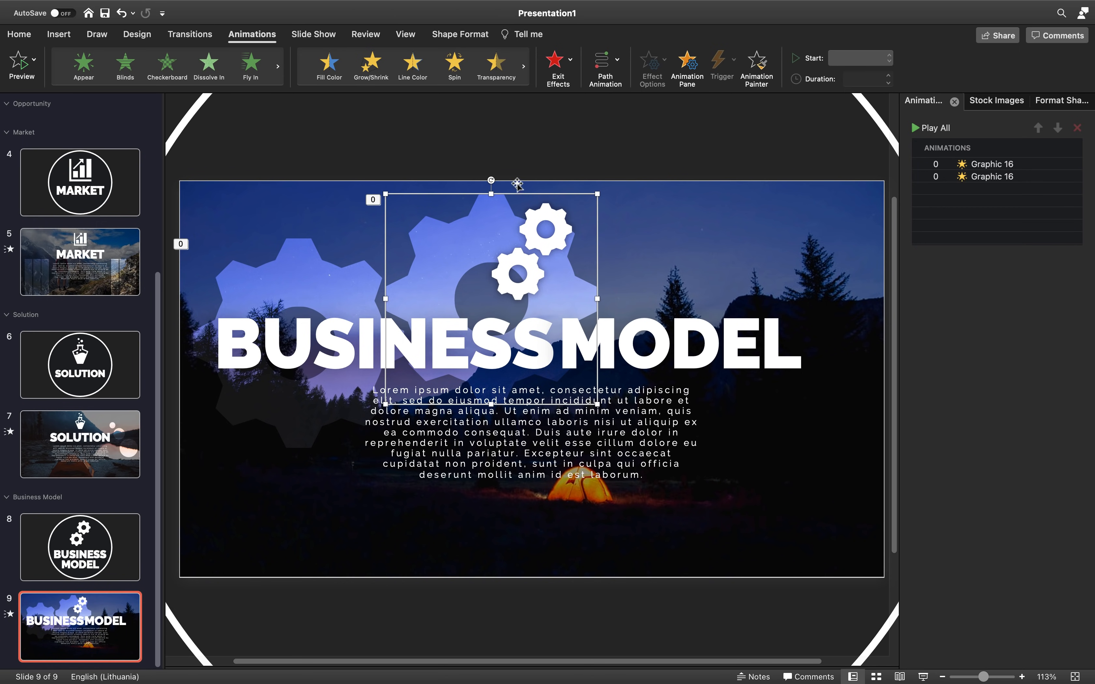
{"action": "left_click_drag", "start_coordinate": [493, 179], "coordinate": [479, 177]}
{"action": "left_click_drag", "start_coordinate": [449, 183], "coordinate": [341, 183]}
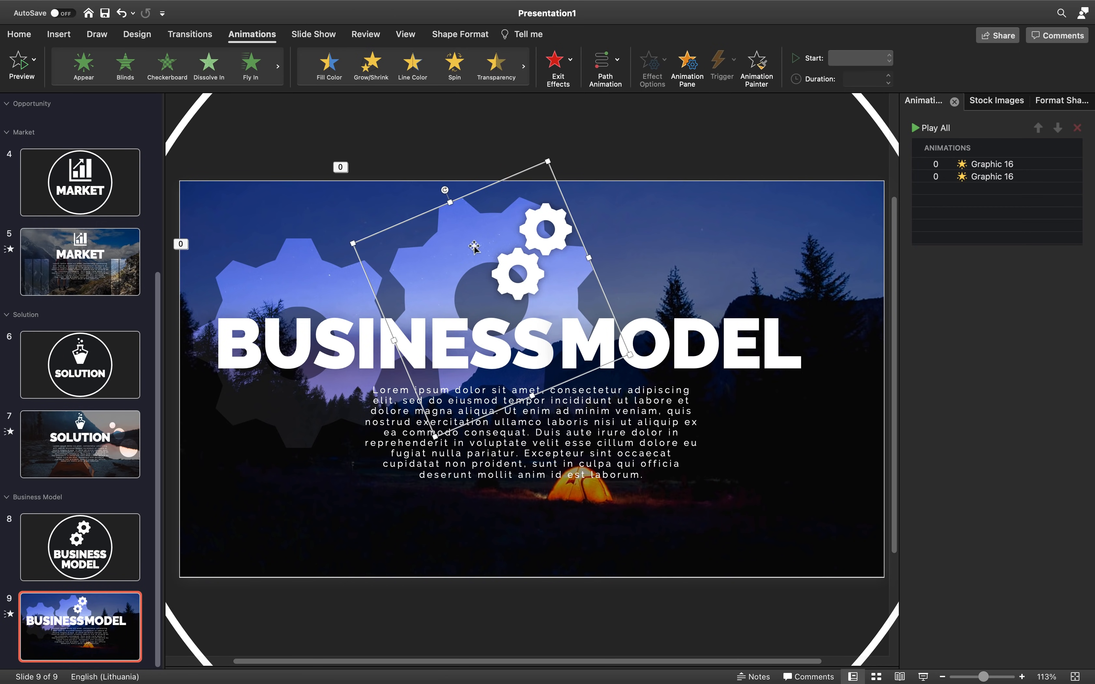
{"action": "left_click_drag", "start_coordinate": [472, 248], "coordinate": [461, 212]}
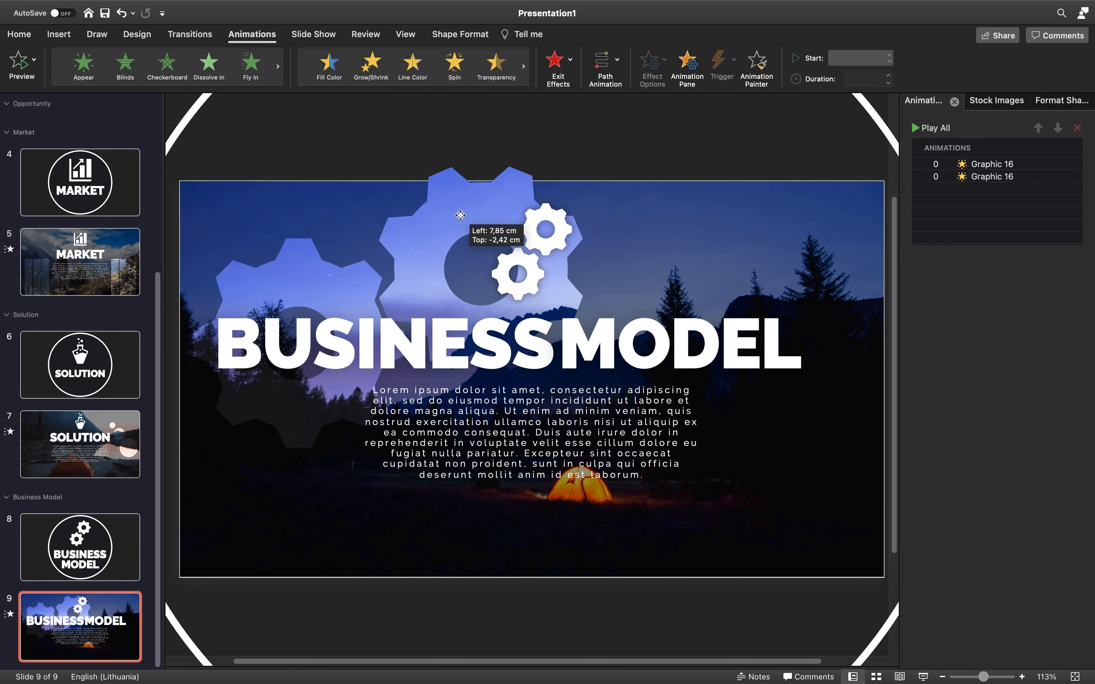
{"action": "left_click_drag", "start_coordinate": [460, 215], "coordinate": [460, 216]}
{"action": "left_click_drag", "start_coordinate": [434, 159], "coordinate": [431, 159]}
{"action": "left_click_drag", "start_coordinate": [444, 240], "coordinate": [440, 236]}
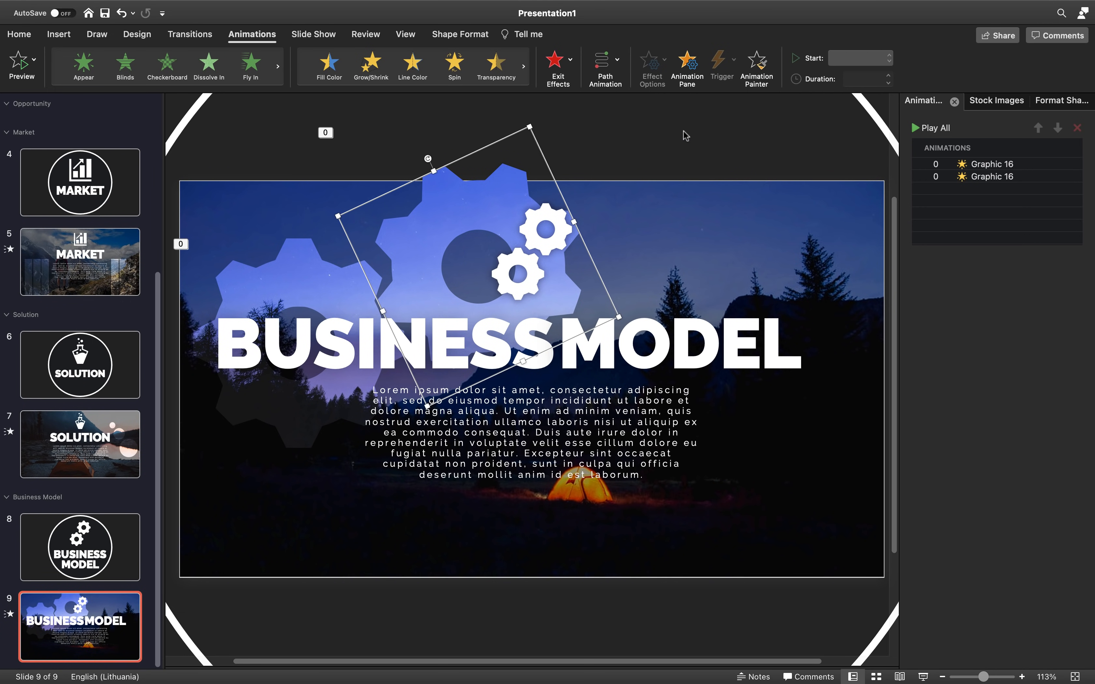
Step: Set the second gear's spin direction to Counterclockwise and preview the Business Model slide in the slide show
{"action": "left_click", "coordinate": [652, 63]}
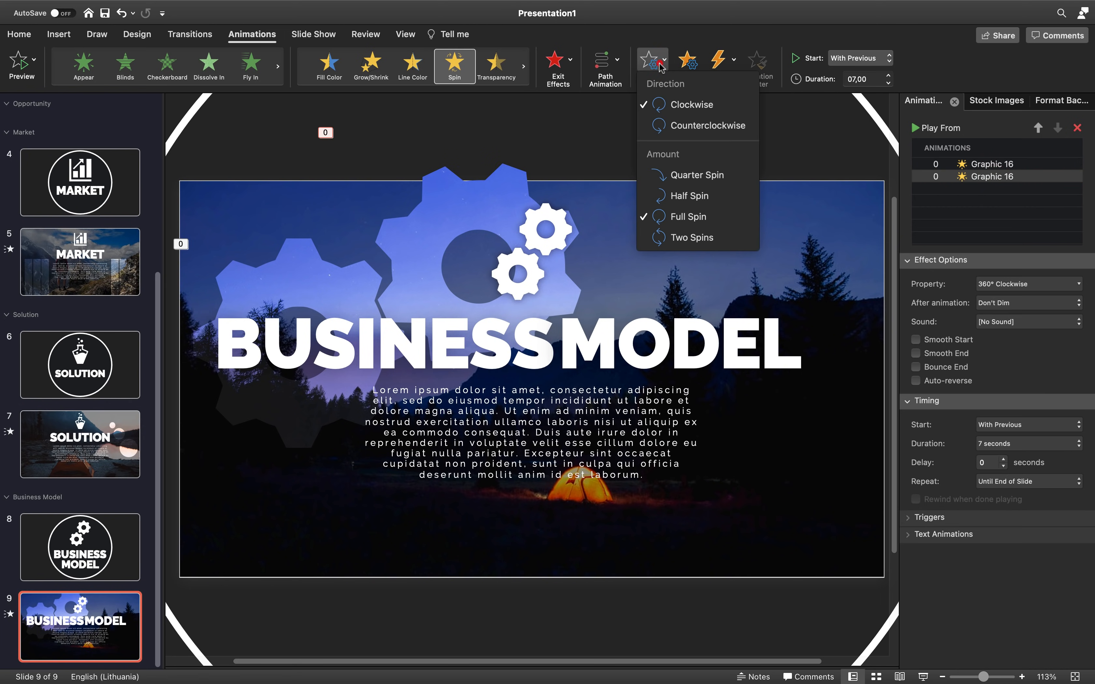
{"action": "left_click", "coordinate": [694, 126]}
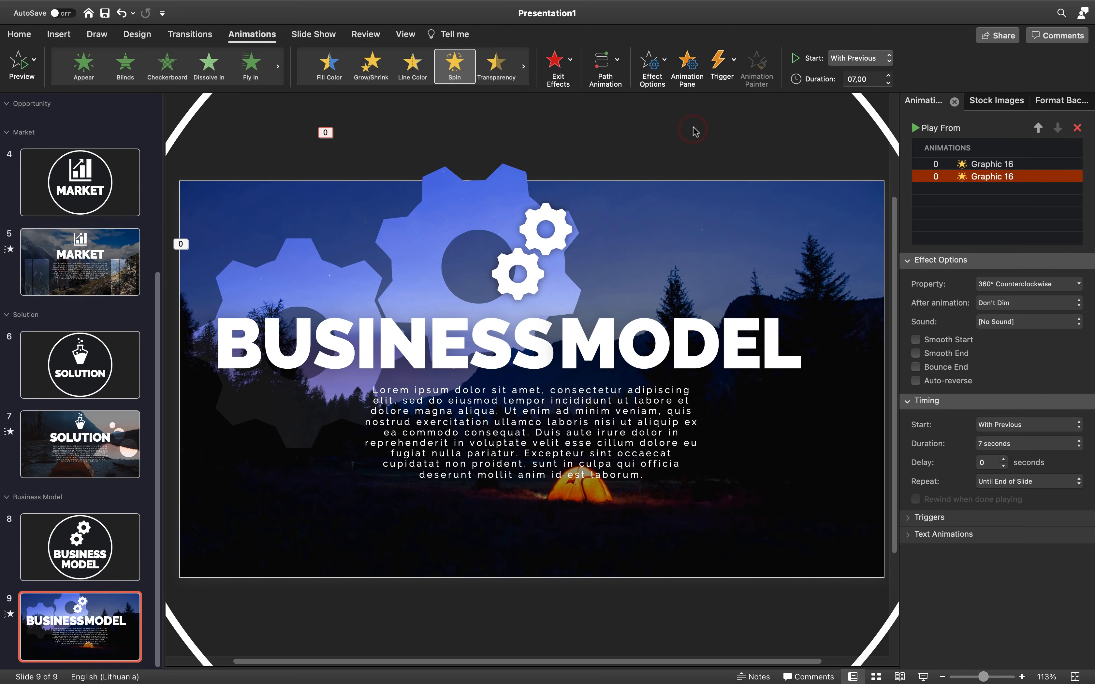
{"action": "key", "text": "super+Return"}
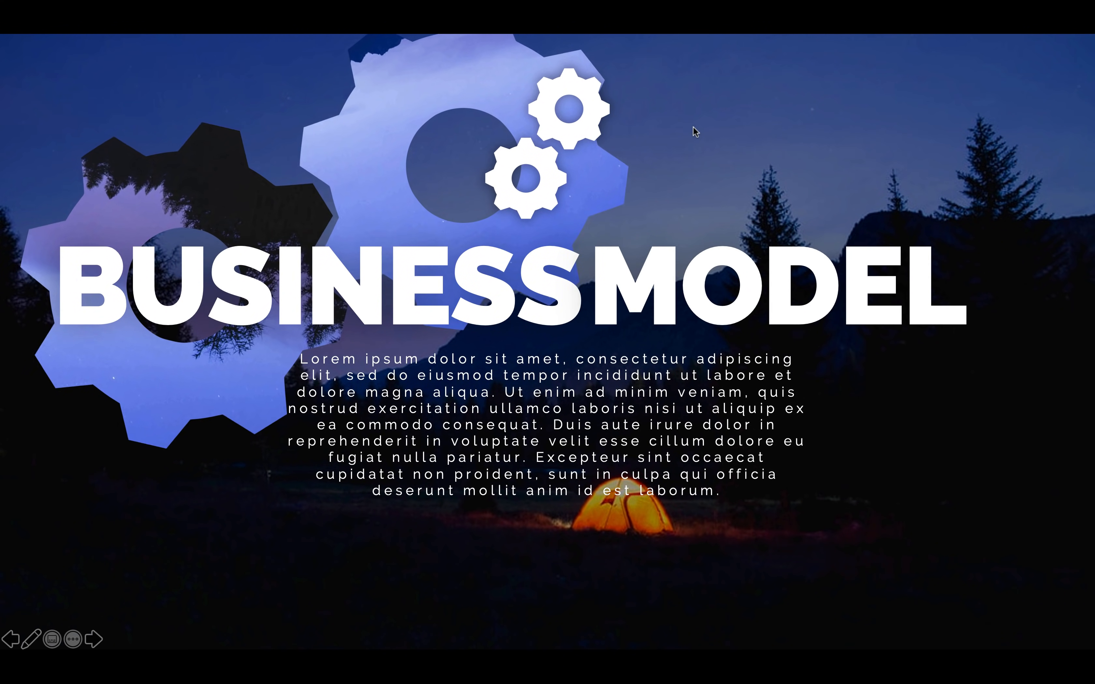
{"action": "key", "text": "Escape"}
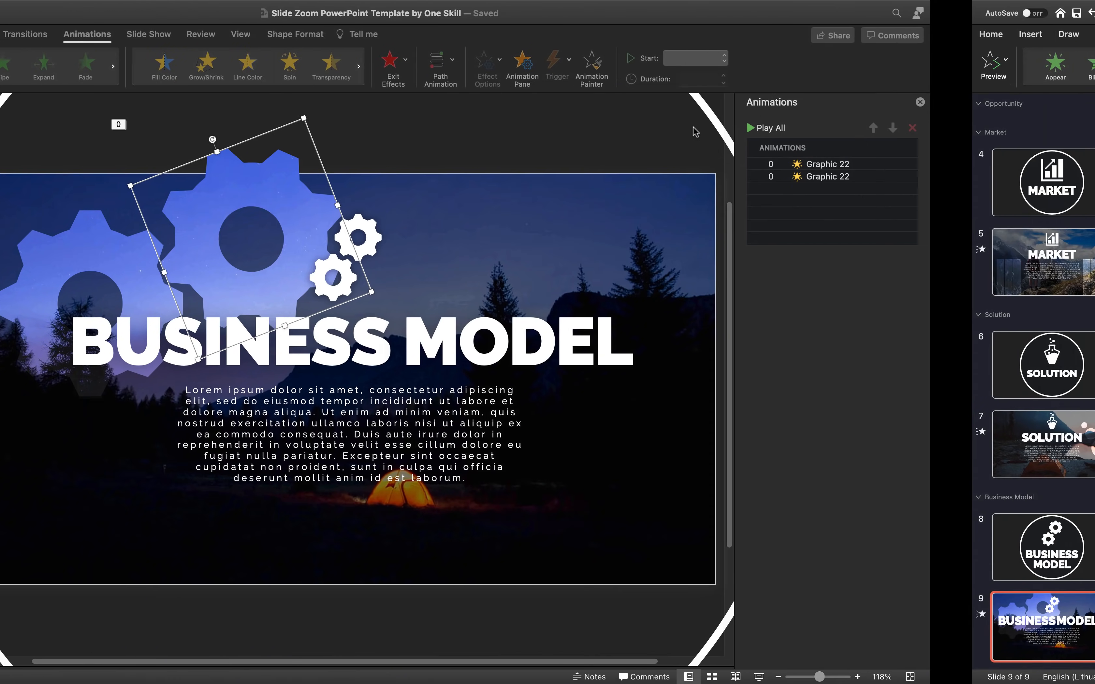
{"action": "key", "text": "ctrl+Right"}
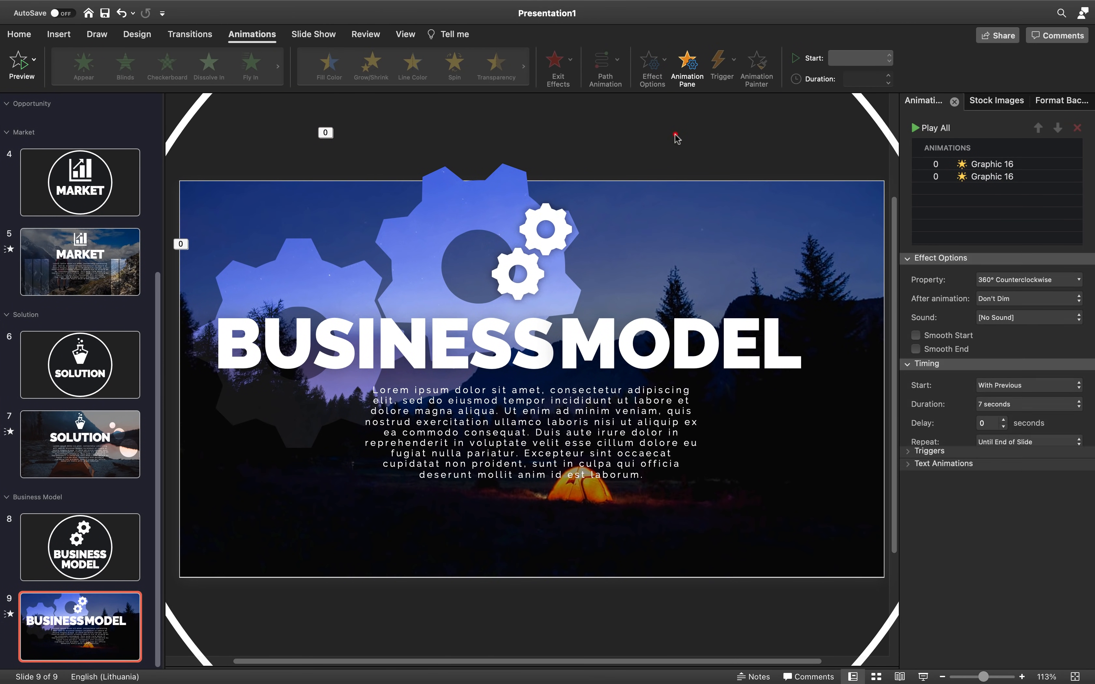
{"action": "left_click", "coordinate": [675, 135]}
Step: Insert a section zoom for Section 5: Business Model on the home slide
{"action": "scroll", "coordinate": [103, 313], "scroll_direction": "up", "scroll_amount": 8}
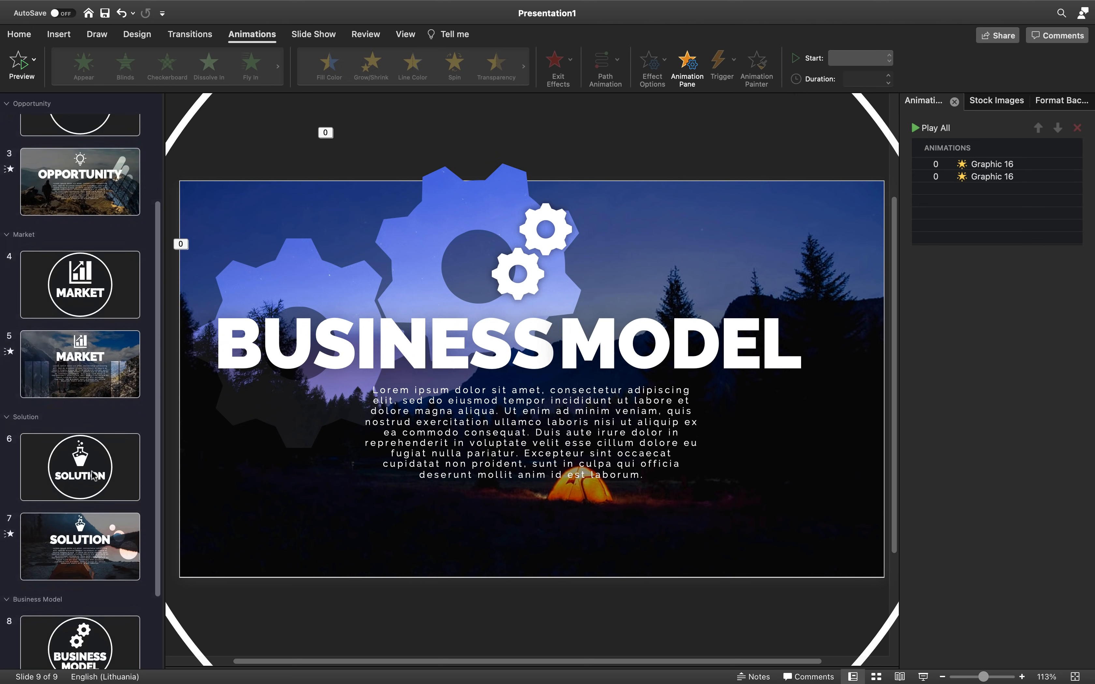
{"action": "left_click", "coordinate": [105, 173]}
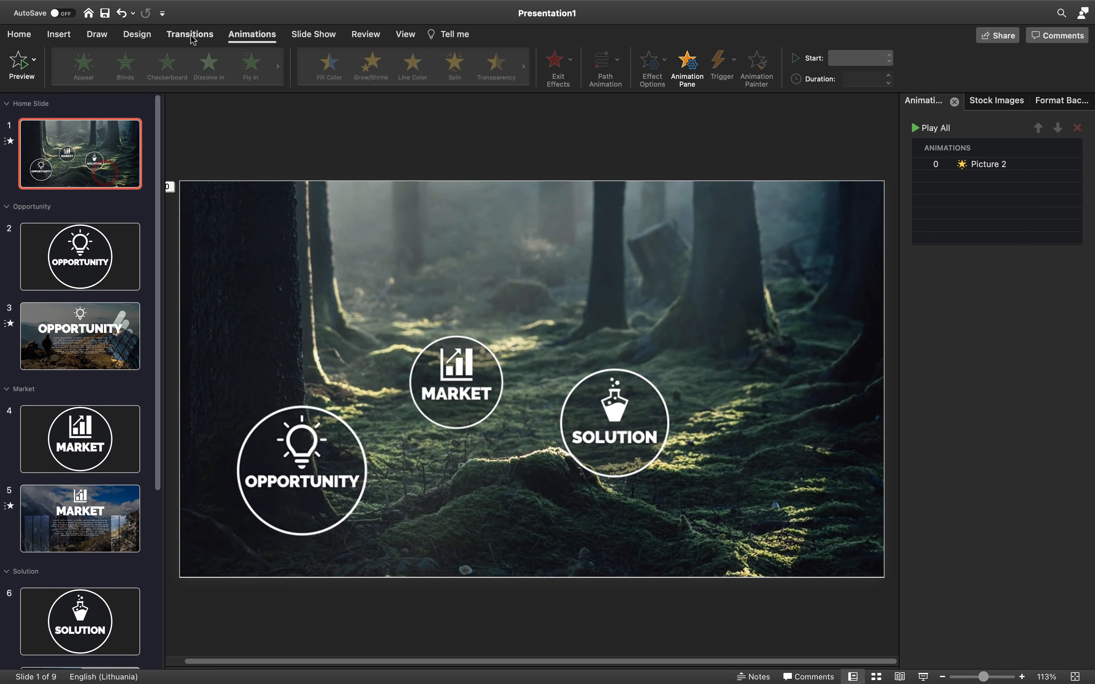
{"action": "left_click", "coordinate": [55, 35]}
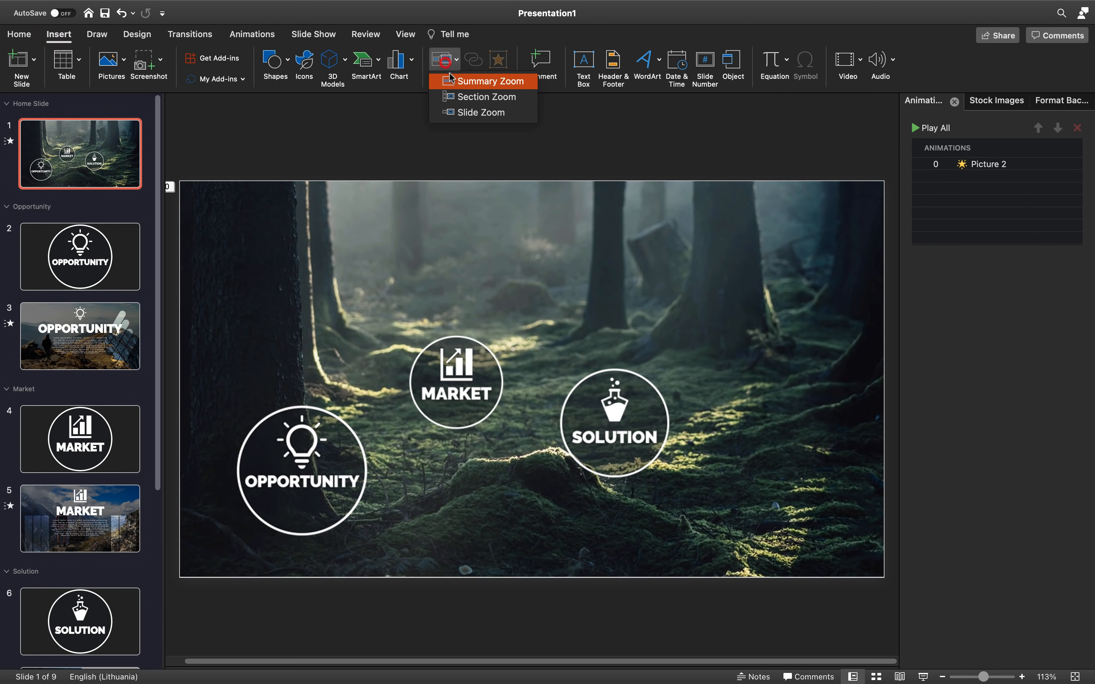
{"action": "left_click", "coordinate": [483, 99]}
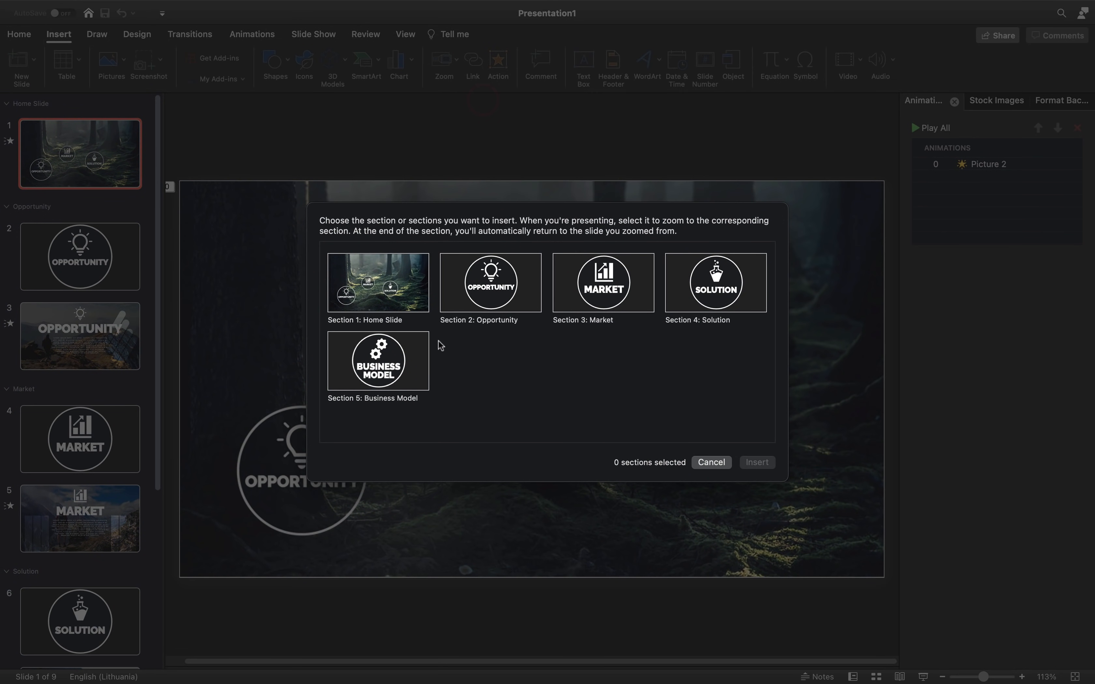
{"action": "left_click", "coordinate": [745, 460]}
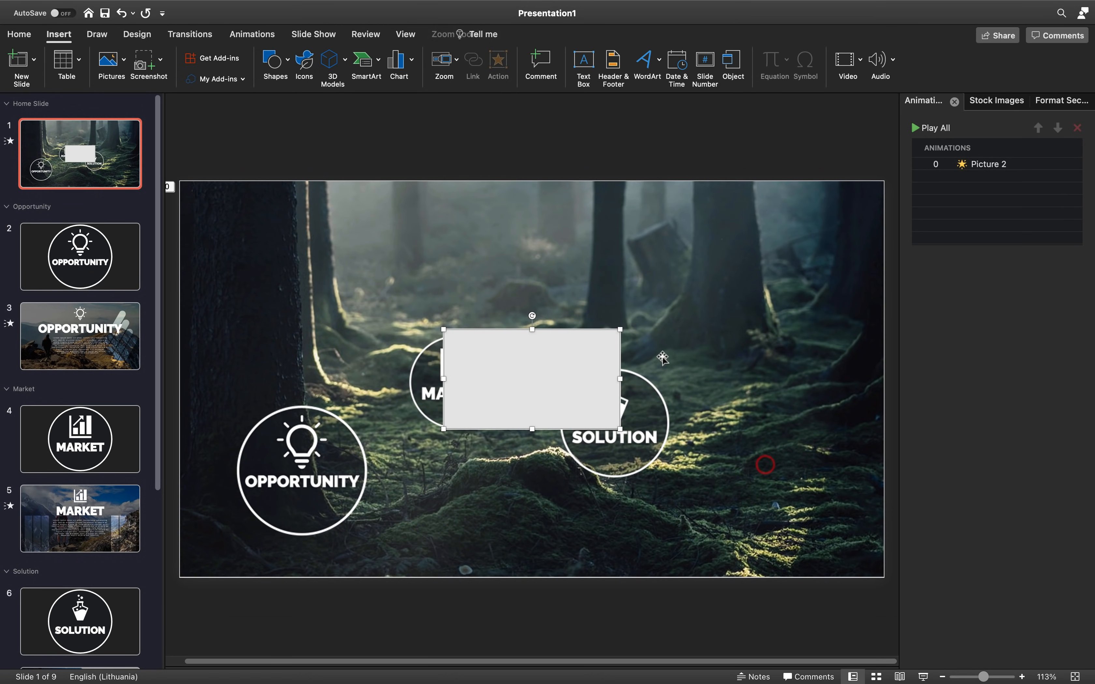
Step: Remove the Business Model zoom's background and move it to the lower right of the Solution circle
{"action": "right_click", "coordinate": [595, 366]}
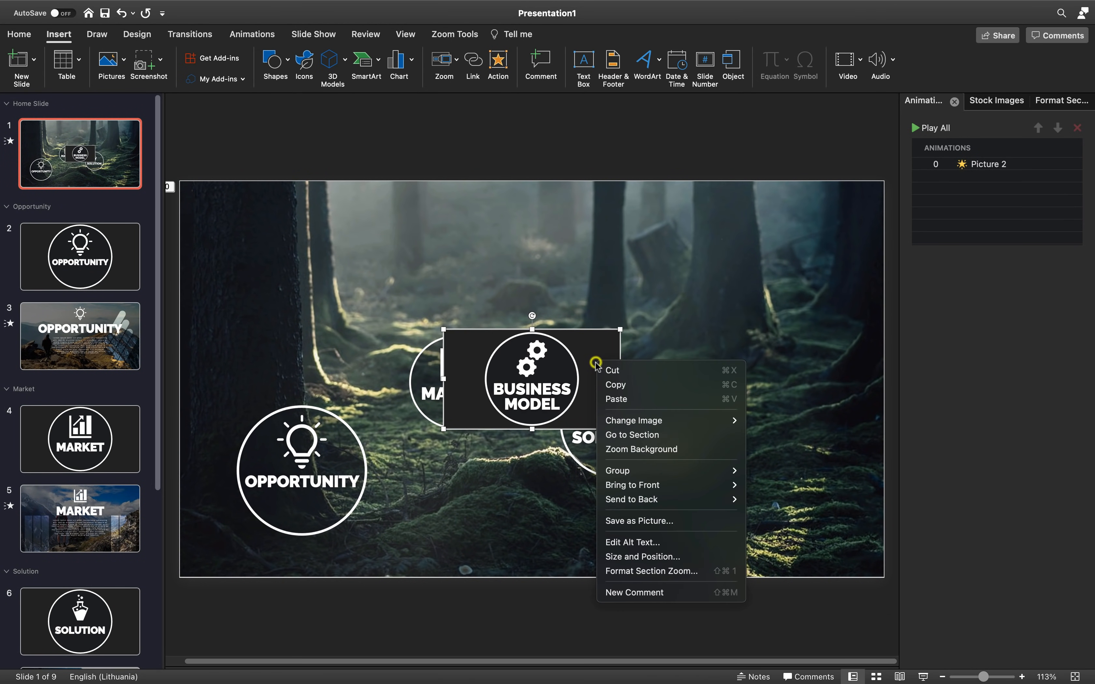
{"action": "left_click", "coordinate": [636, 449]}
{"action": "left_click_drag", "start_coordinate": [548, 361], "coordinate": [751, 473]}
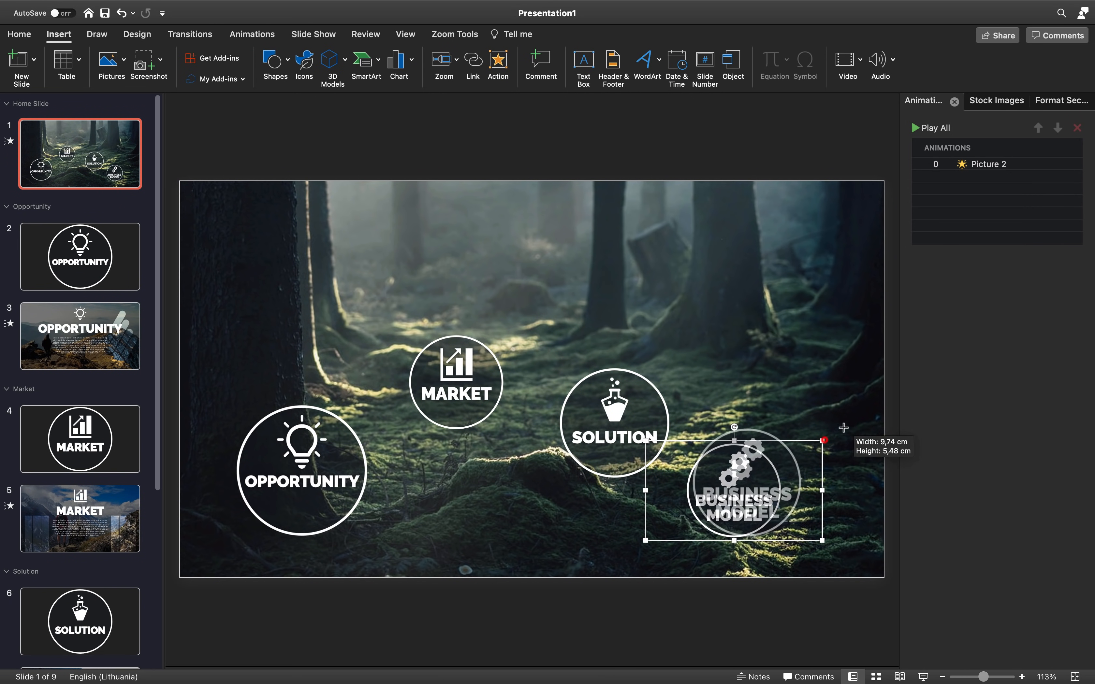